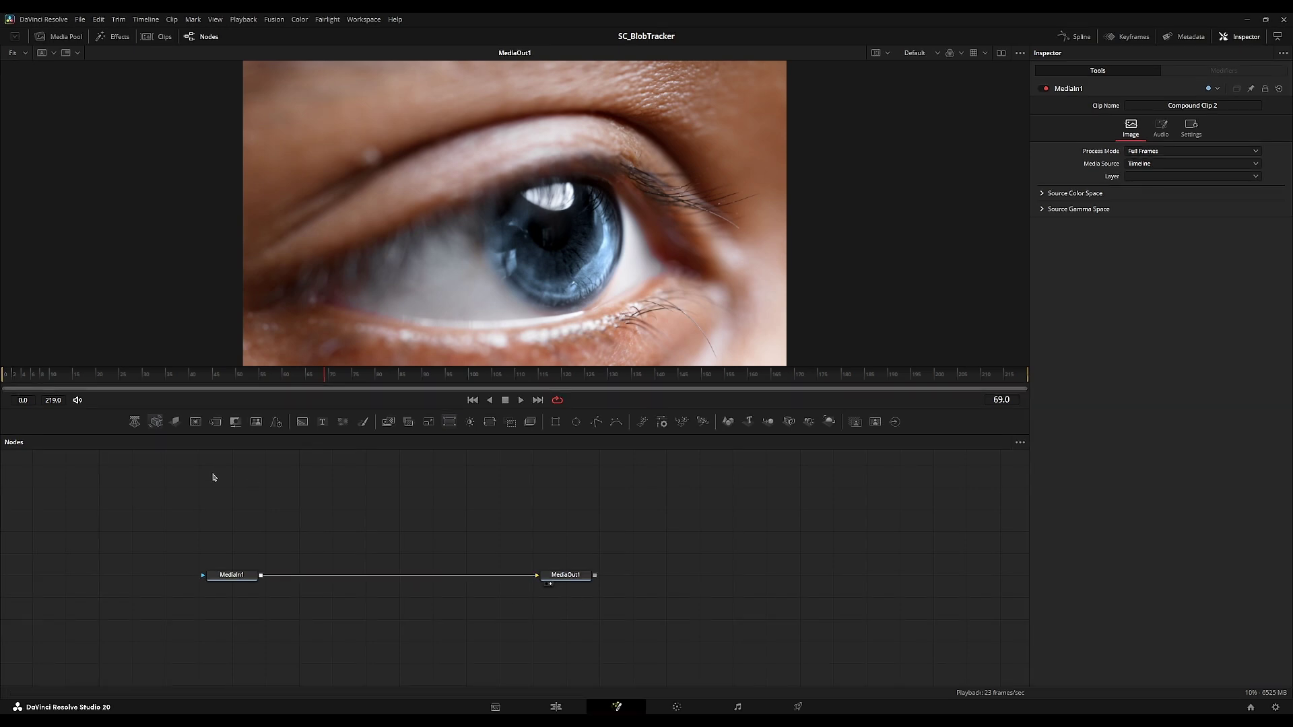
- Play back the original eye footage to review its movement before adding any effect
left_click_drag(217, 558, 203, 529)
left_click_drag(259, 586, 299, 598)
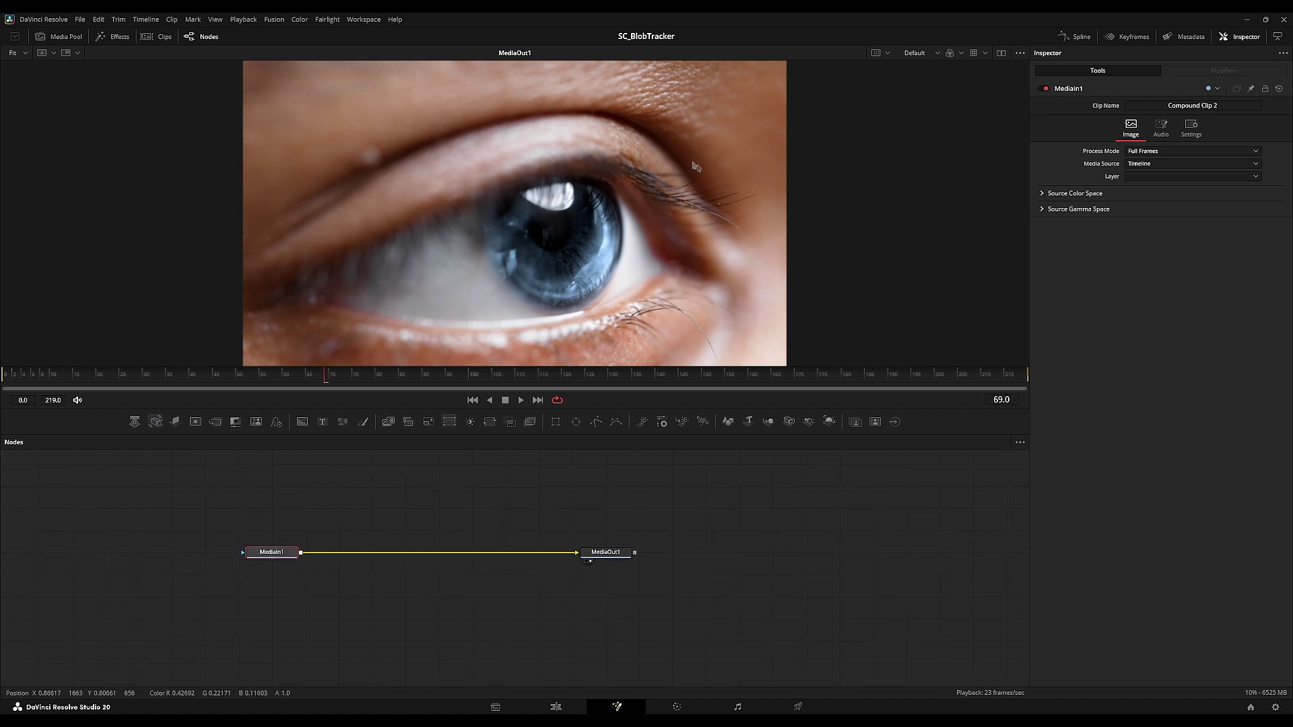
key("space")
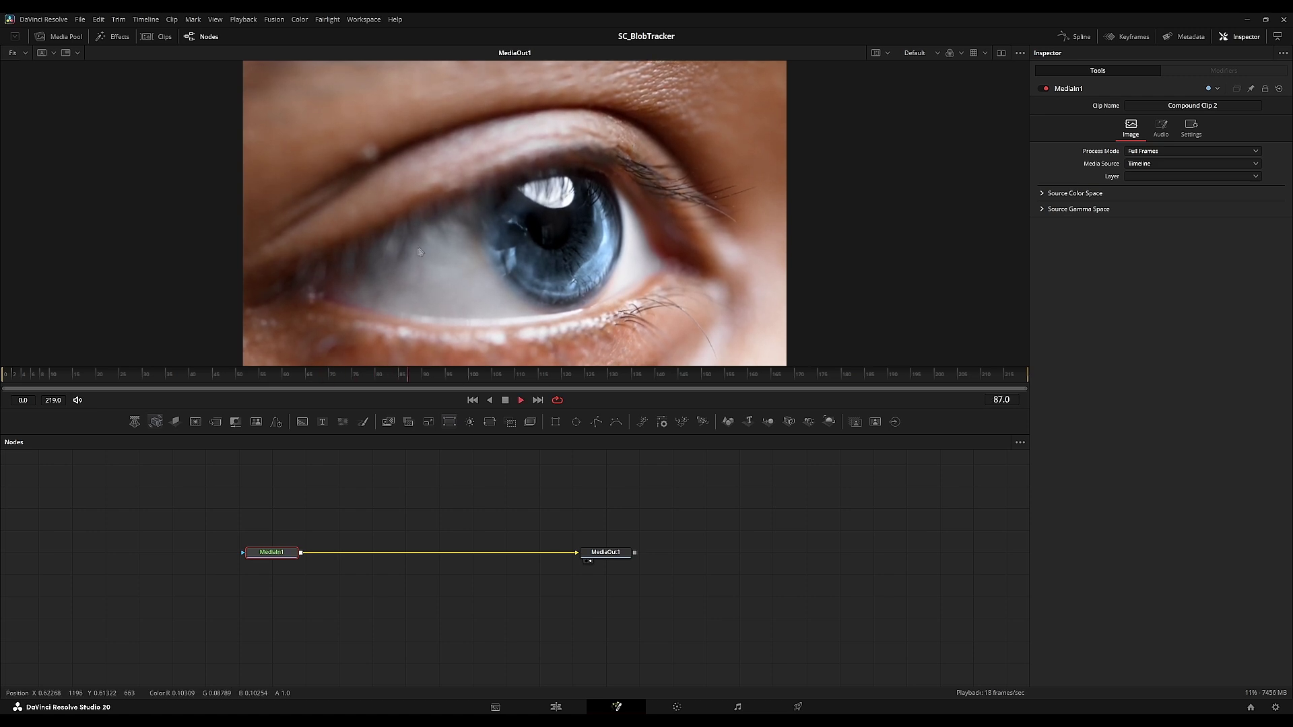
key("space")
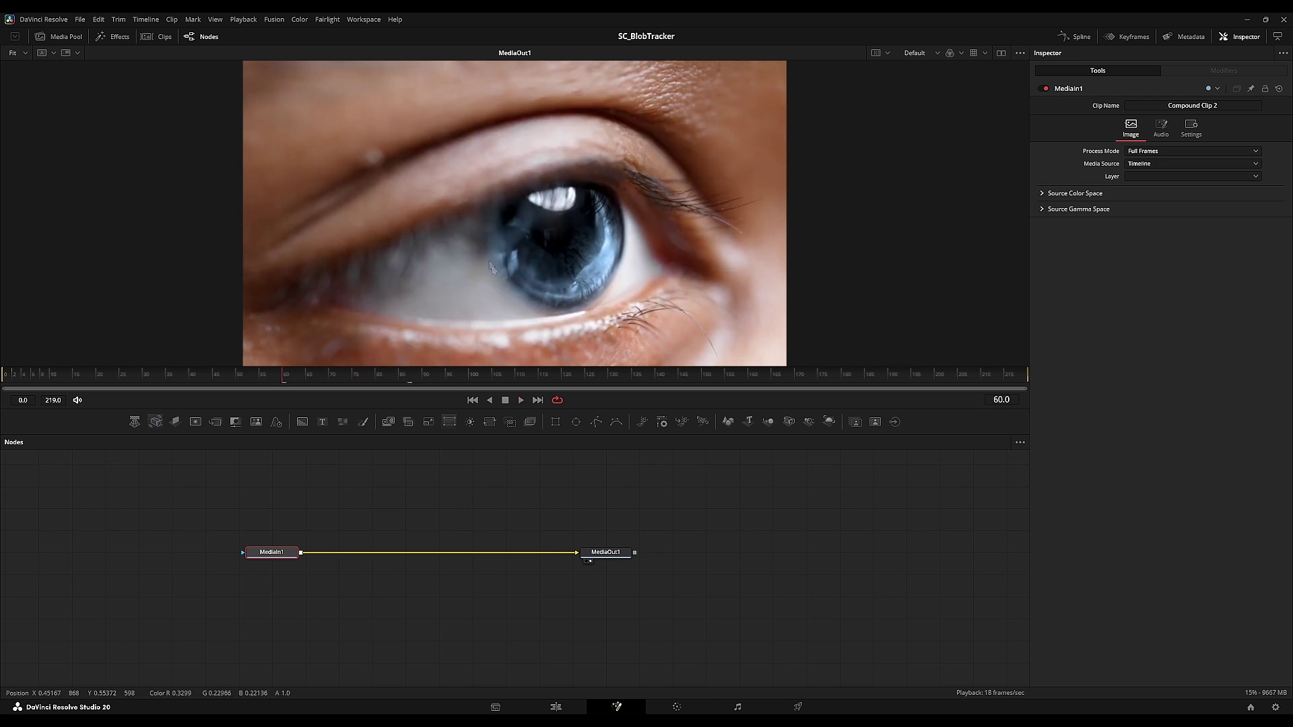
key("space")
key("space")
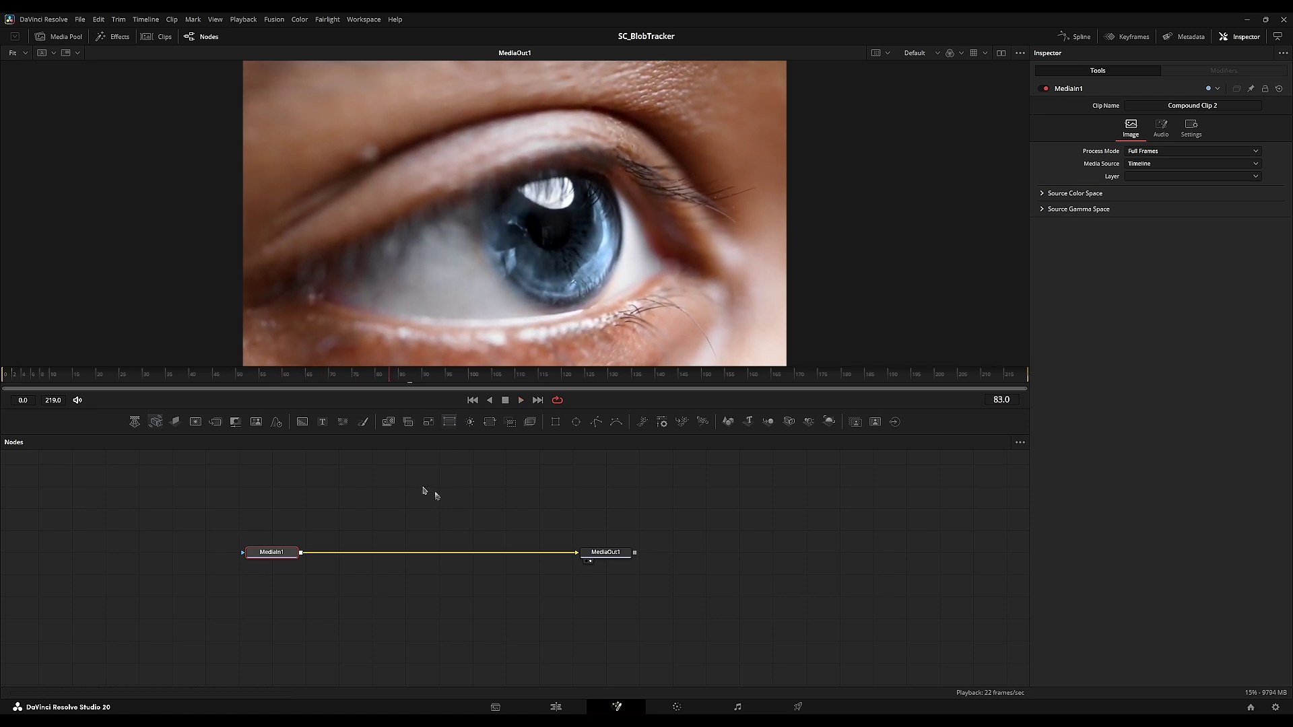
- Add an SC_BlobTracker node between MediaIn1 and MediaOut1 and display its output in the viewer
key("shift+space")
type("btr")
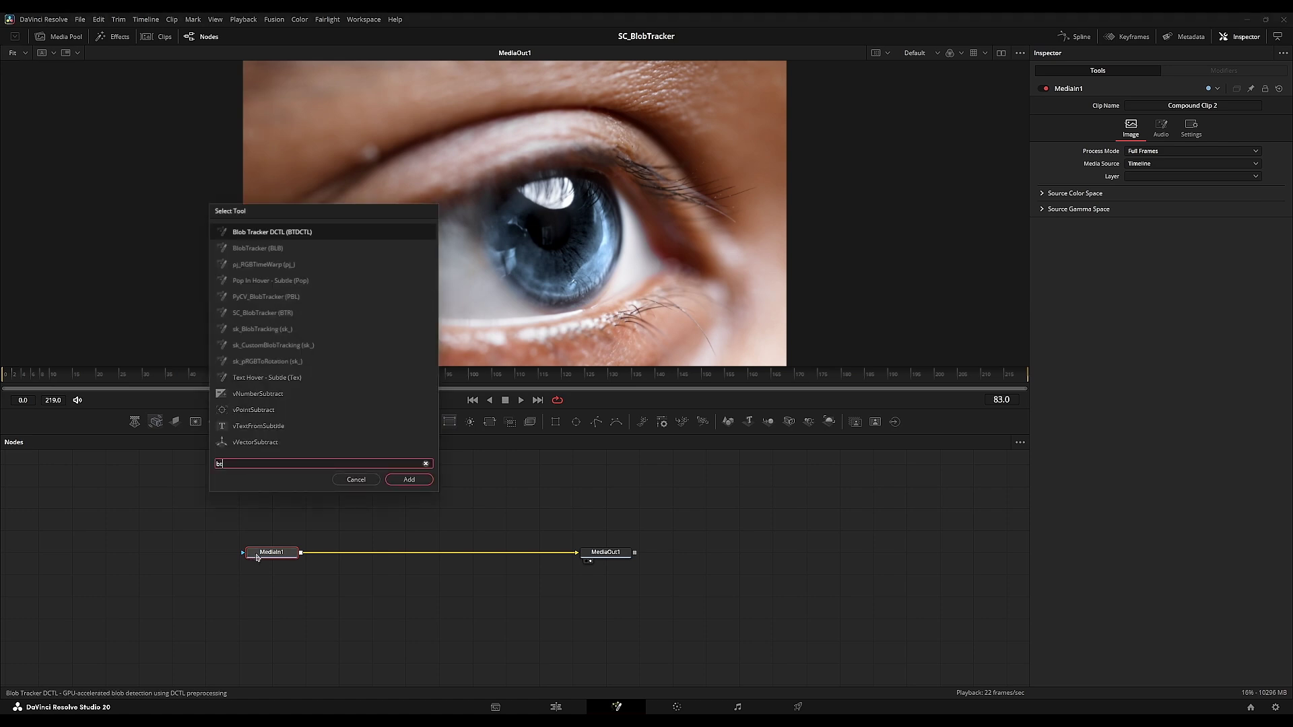
left_click(407, 480)
left_click_drag(369, 526, 369, 548)
key("1")
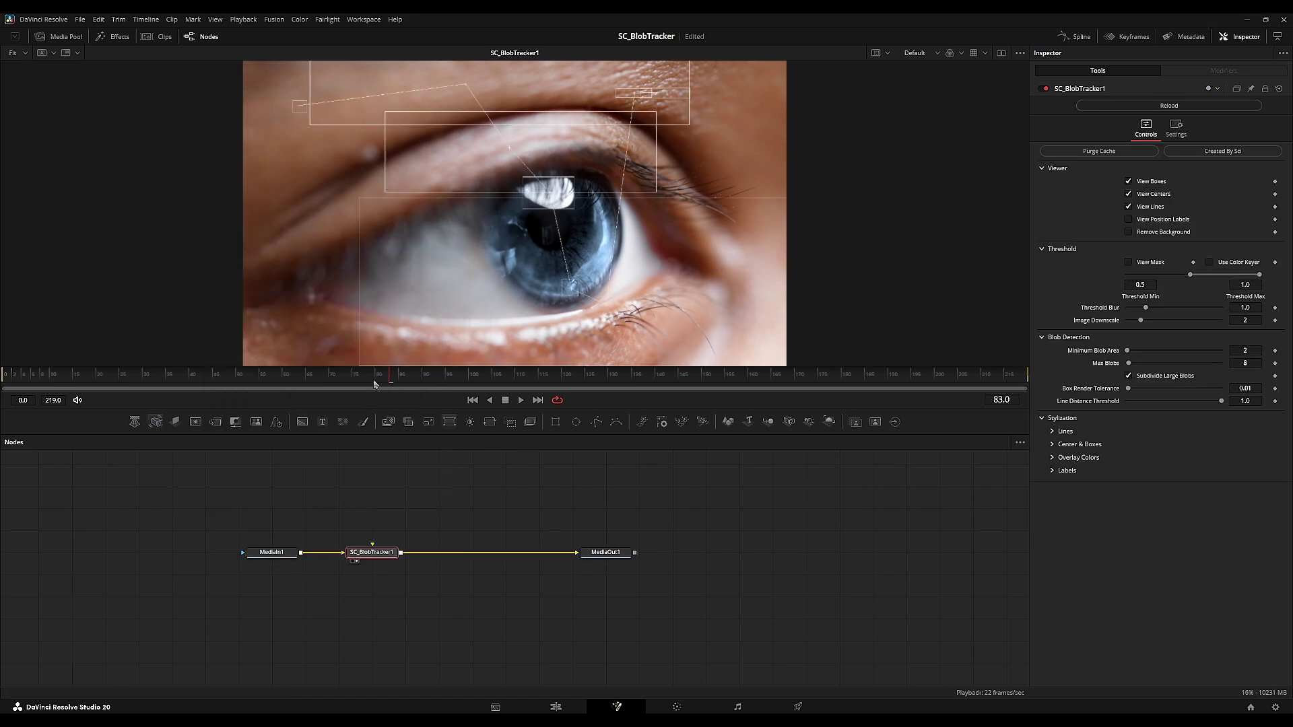
- Turn off the boxes, centers and lines overlays of the blob tracker, toggling individual overlays to compare them
left_click(1152, 193)
left_click(1163, 207)
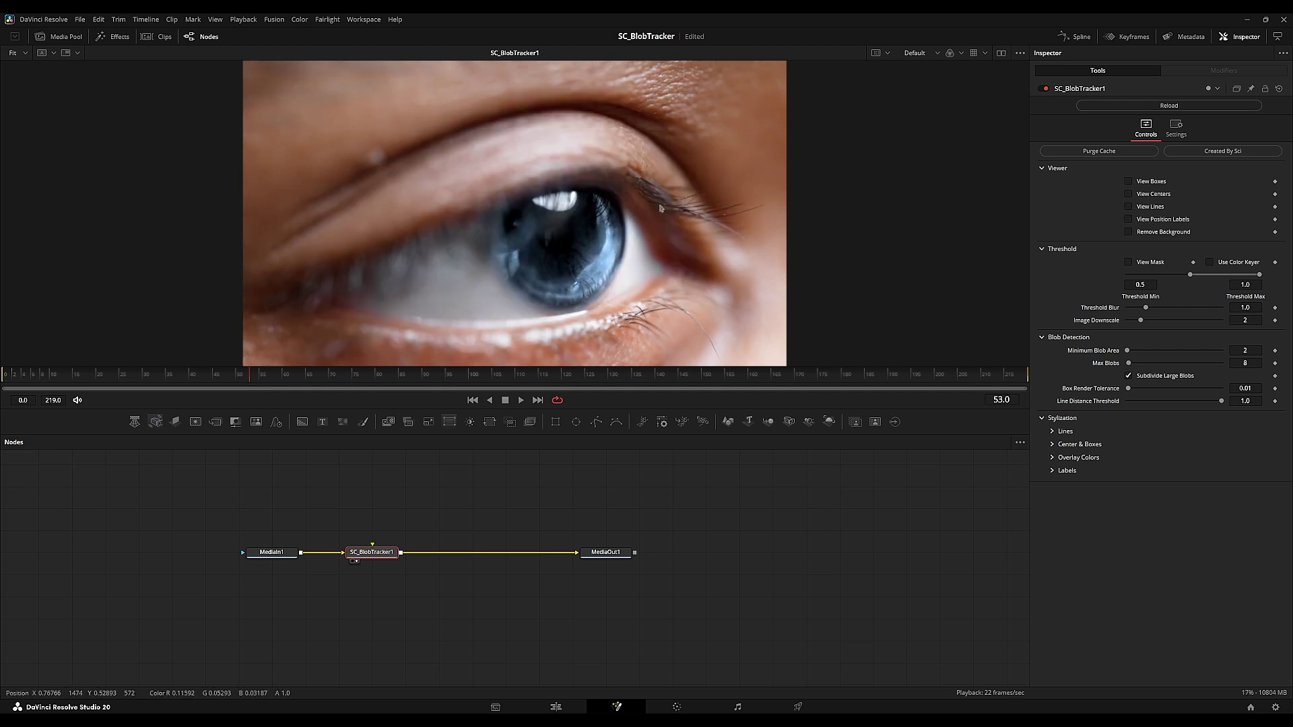
left_click(1146, 209)
left_click(1146, 207)
left_click(1152, 196)
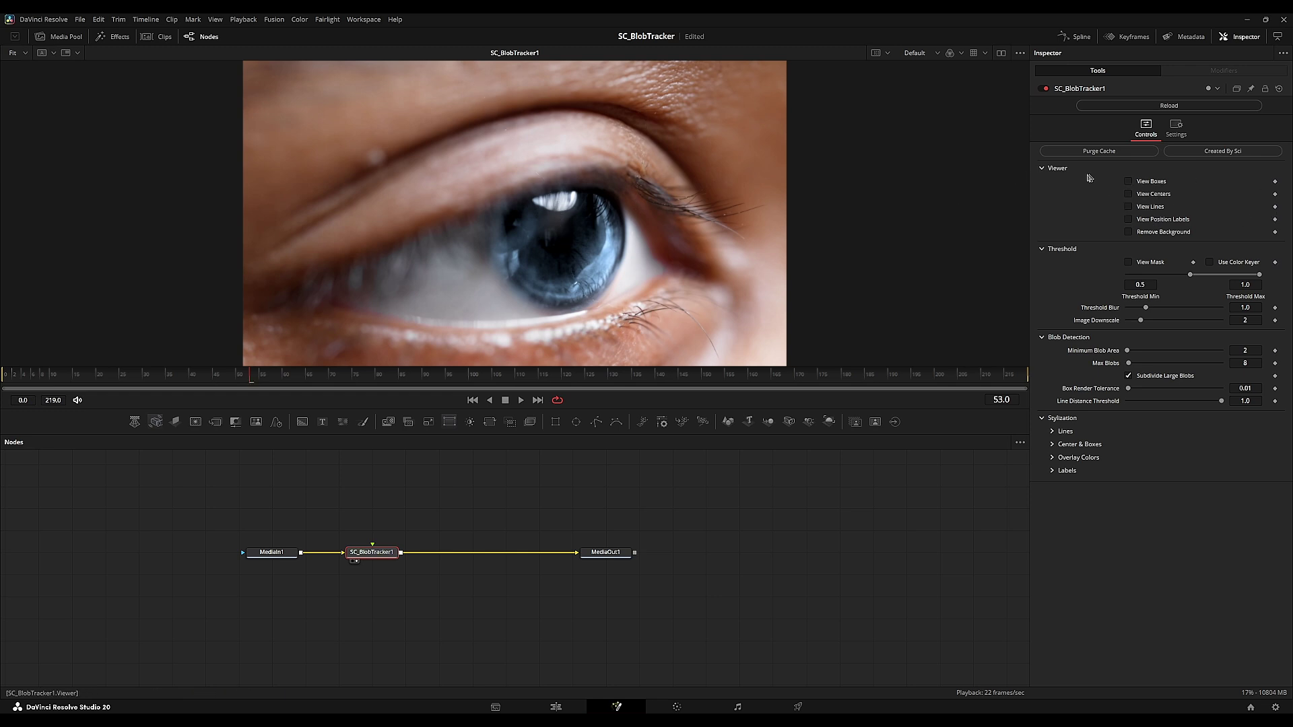
- Enable View Boxes and View Centers, leaving View Lines off, and play the clip to check the tracking
left_click(1147, 183)
left_click(1148, 183)
left_click(1129, 193)
left_click(1129, 181)
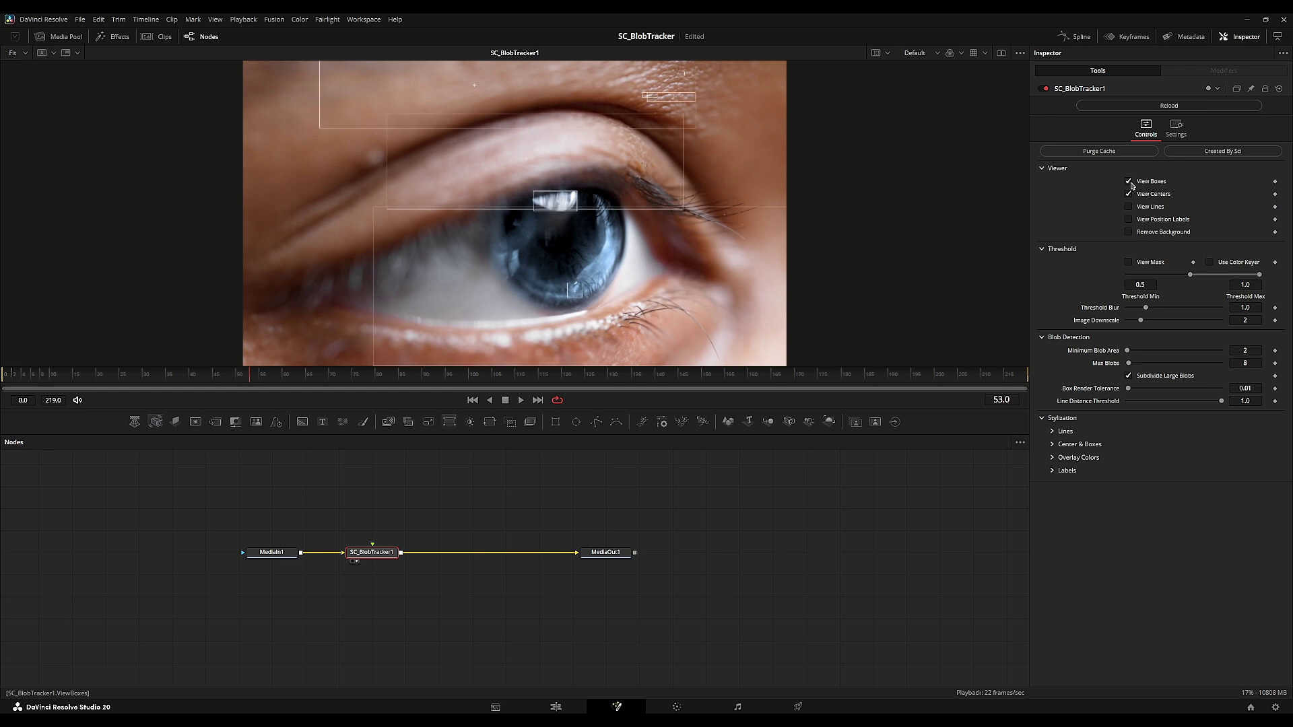
key("space")
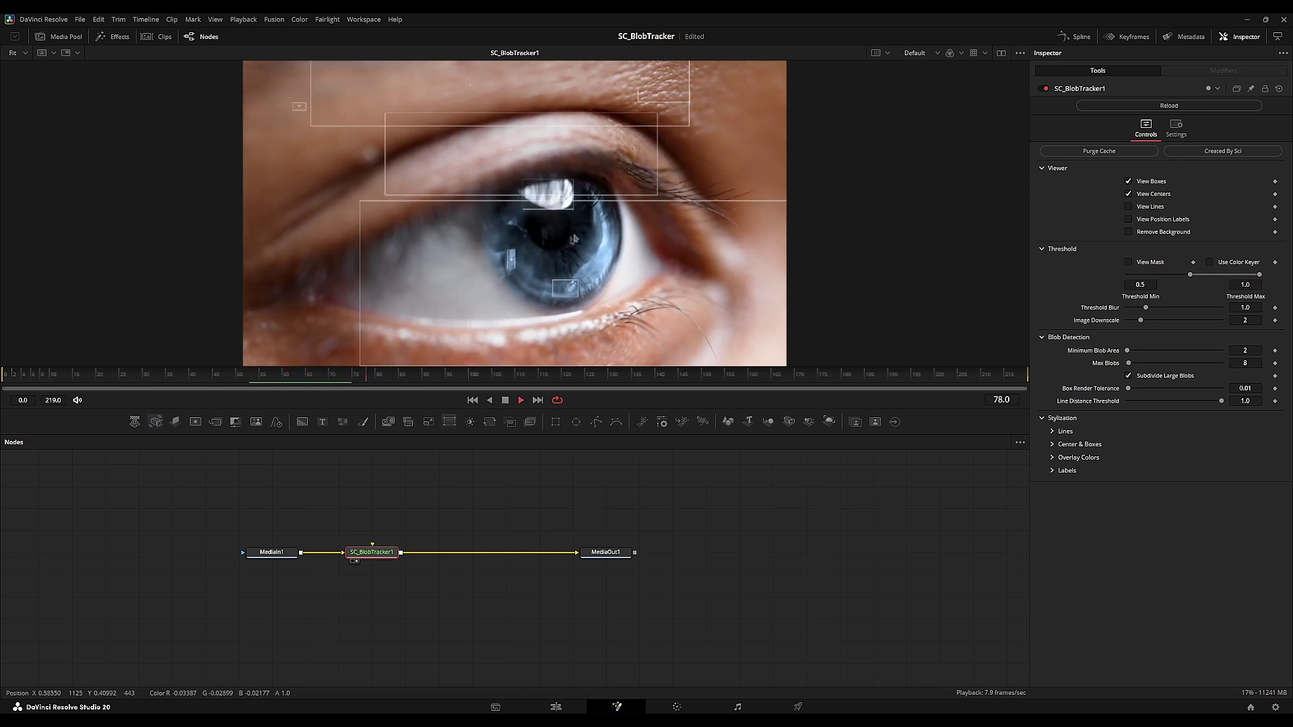
key("space")
- Show the threshold mask briefly to examine which bright areas of the eye drive the detection
left_click(1154, 264)
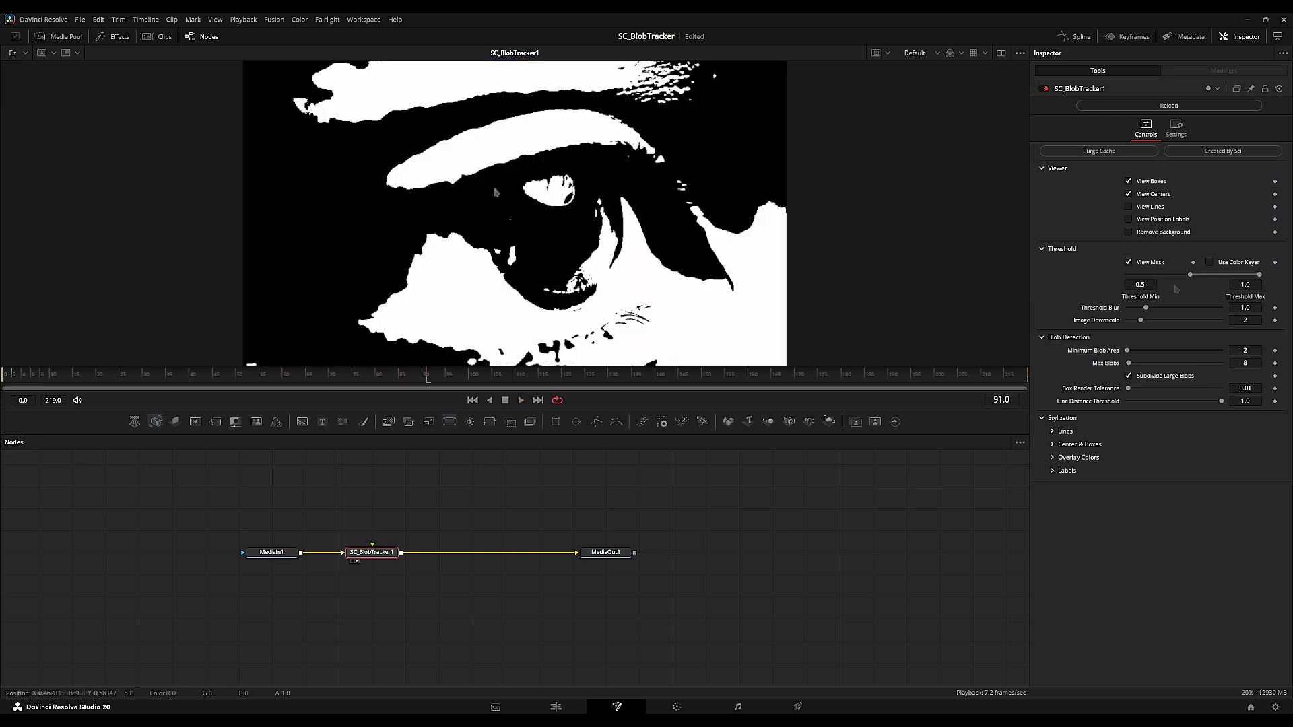
mouse_move(1219, 281)
left_mouse_down()
mouse_move(1186, 281)
mouse_move(1220, 281)
left_mouse_up()
left_click(1148, 263)
- Enable Use Color Keyer and sample a light blue from the iris as the key color
left_click(1209, 263)
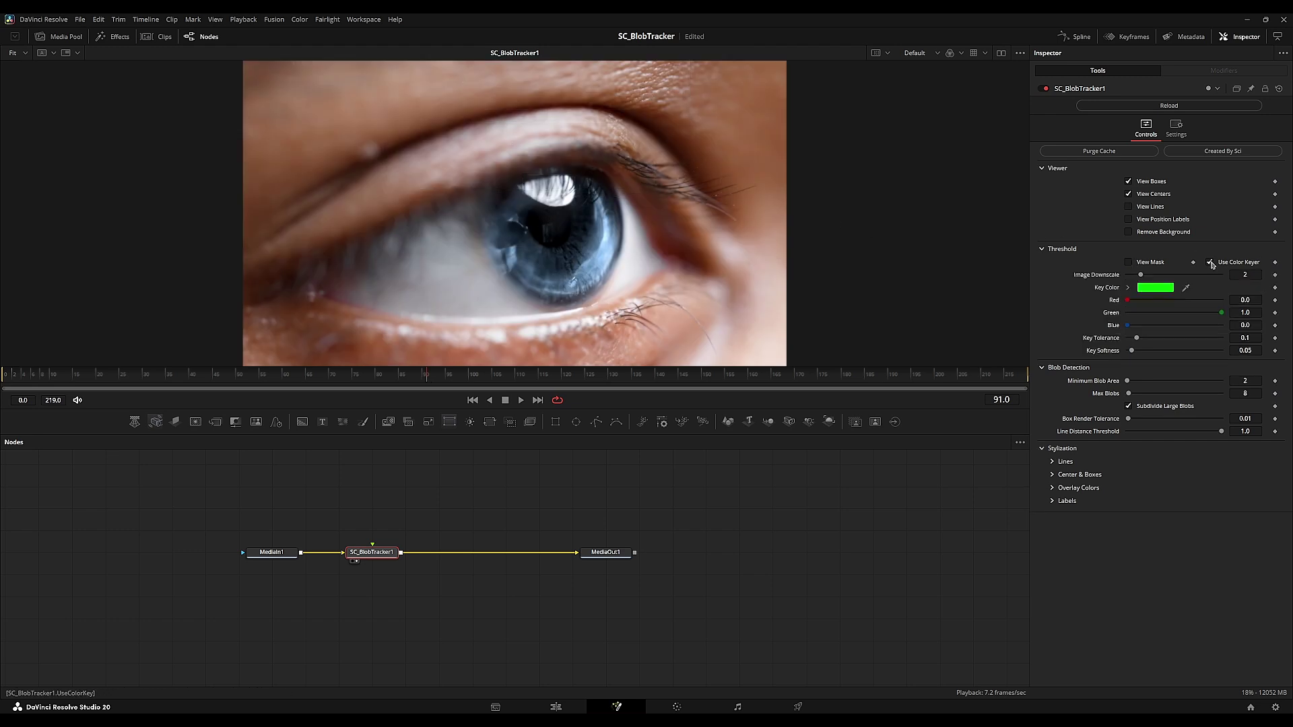
left_click_drag(885, 223, 605, 213)
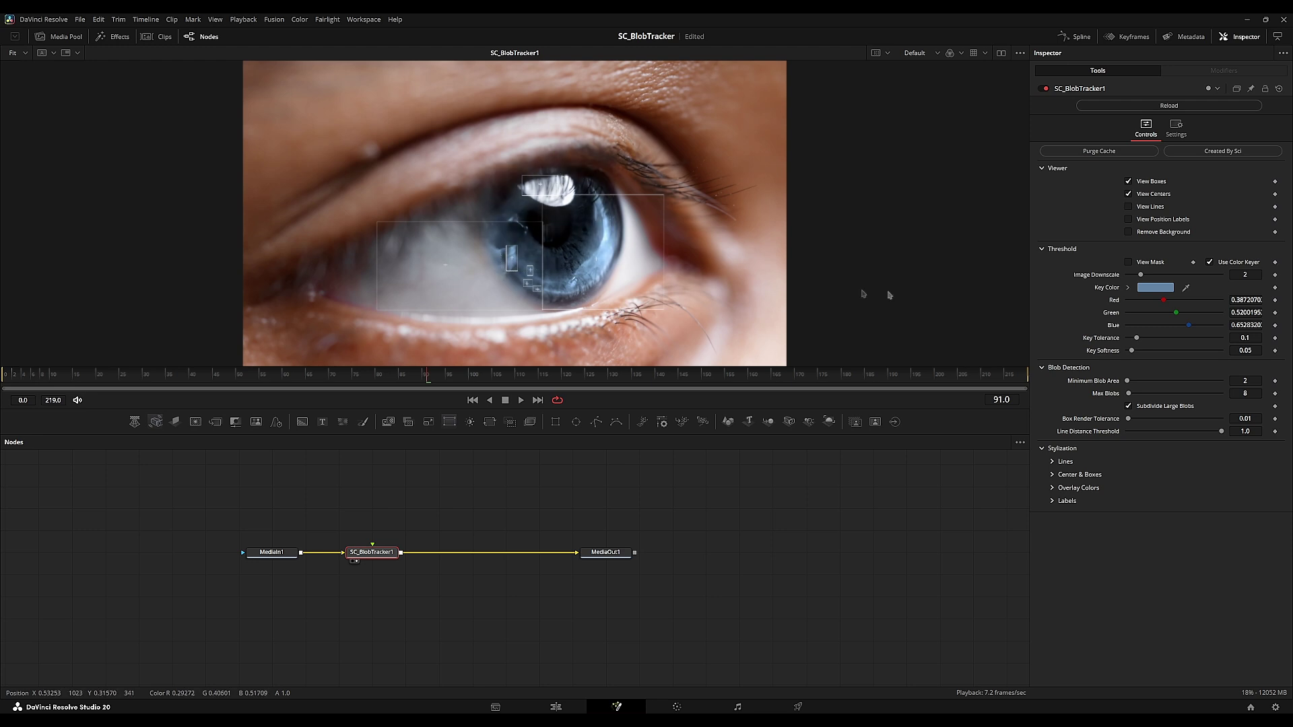
left_click_drag(1186, 293, 609, 233)
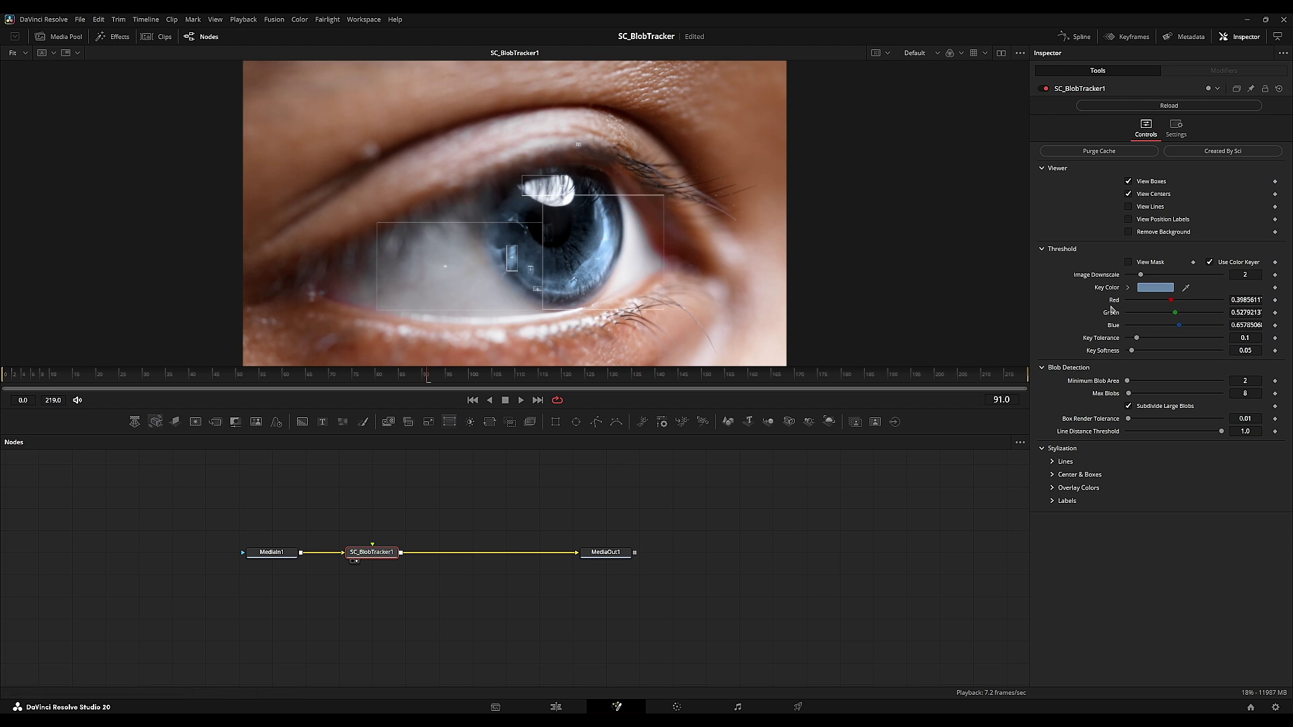
left_click_drag(1185, 289, 604, 231)
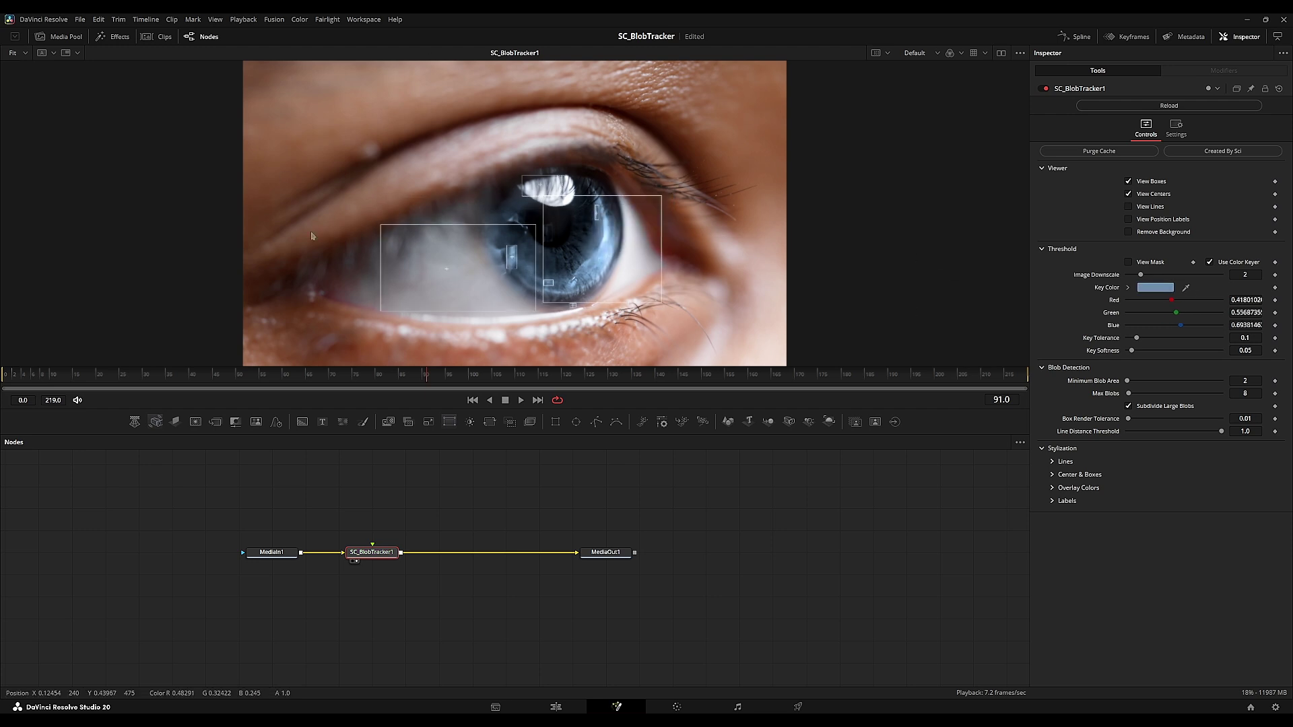
- Lower Key Tolerance to 0.0579 and show the mask produced by the color key
scroll(445, 273, "up", 2)
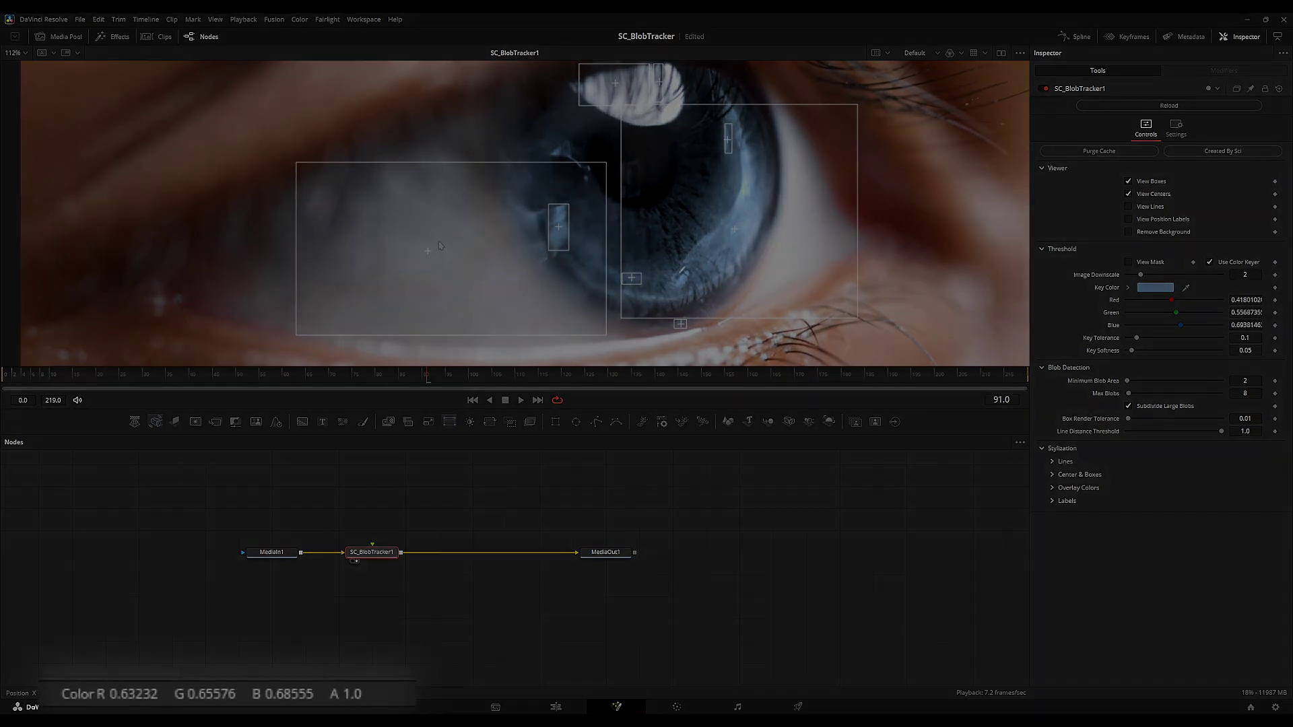
key("ctrl+f")
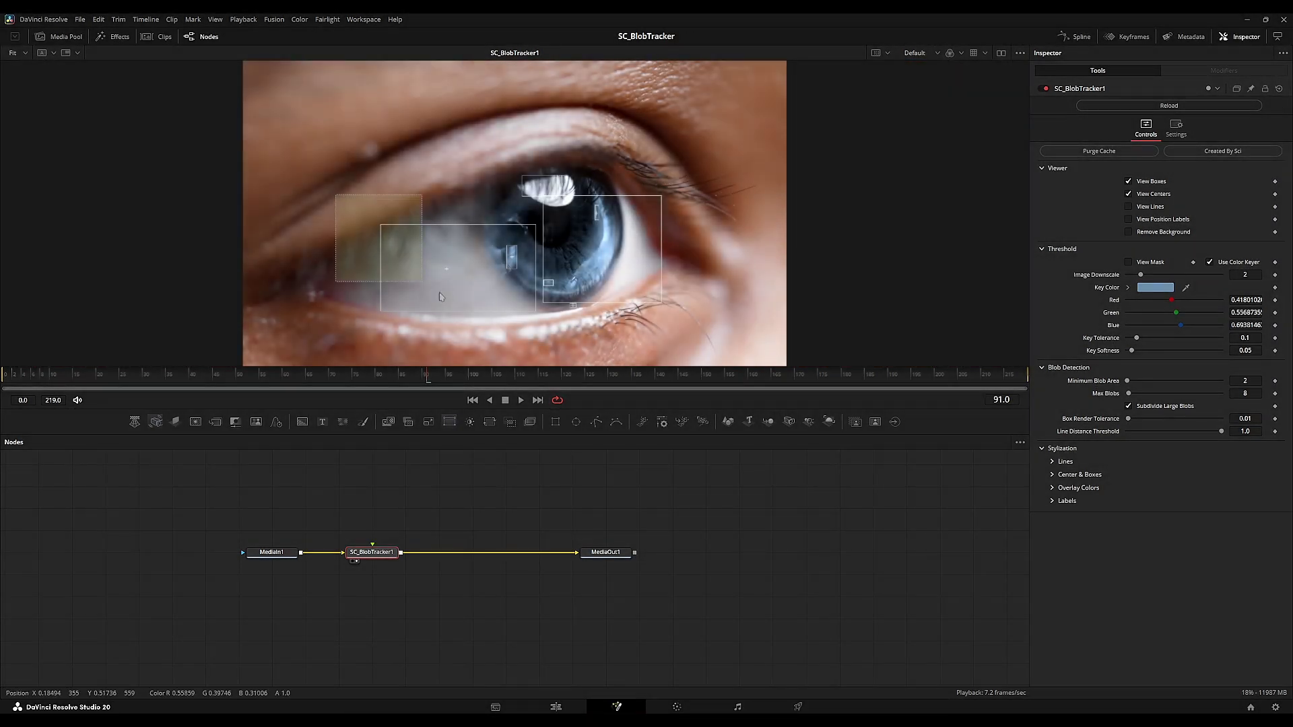
left_click_drag(1138, 339, 1133, 339)
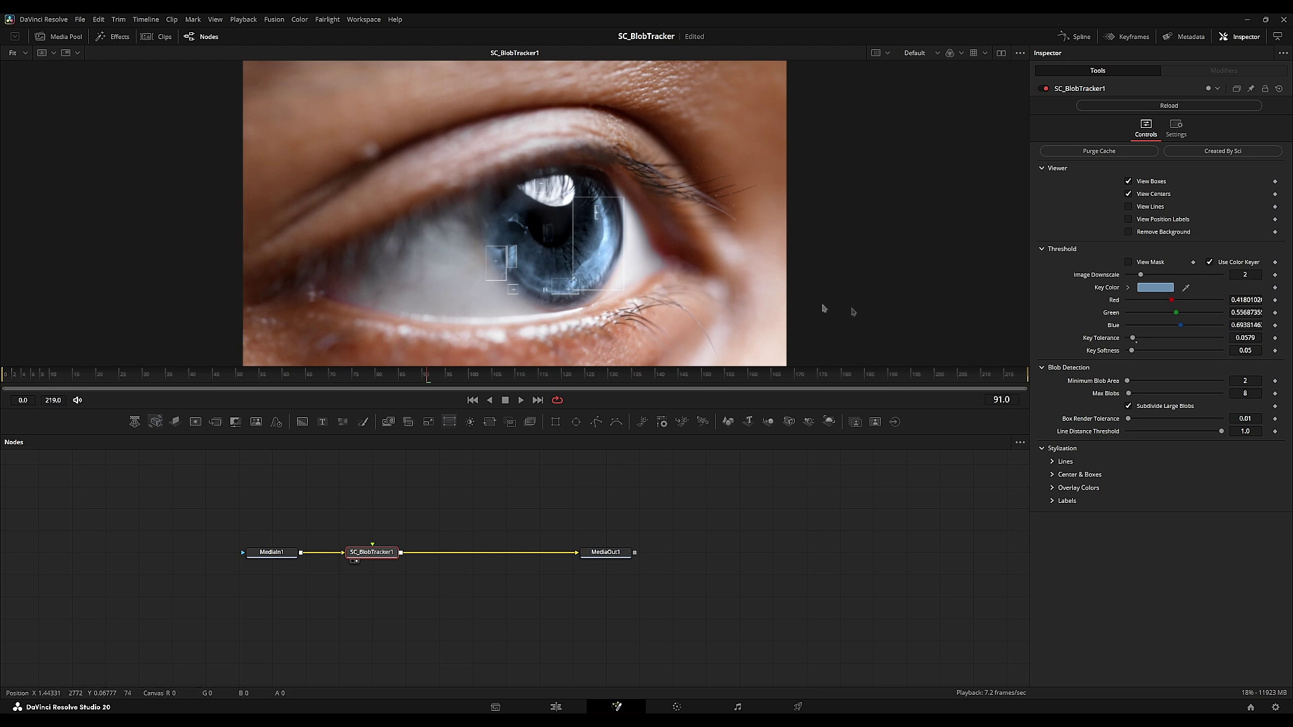
left_click(1129, 262)
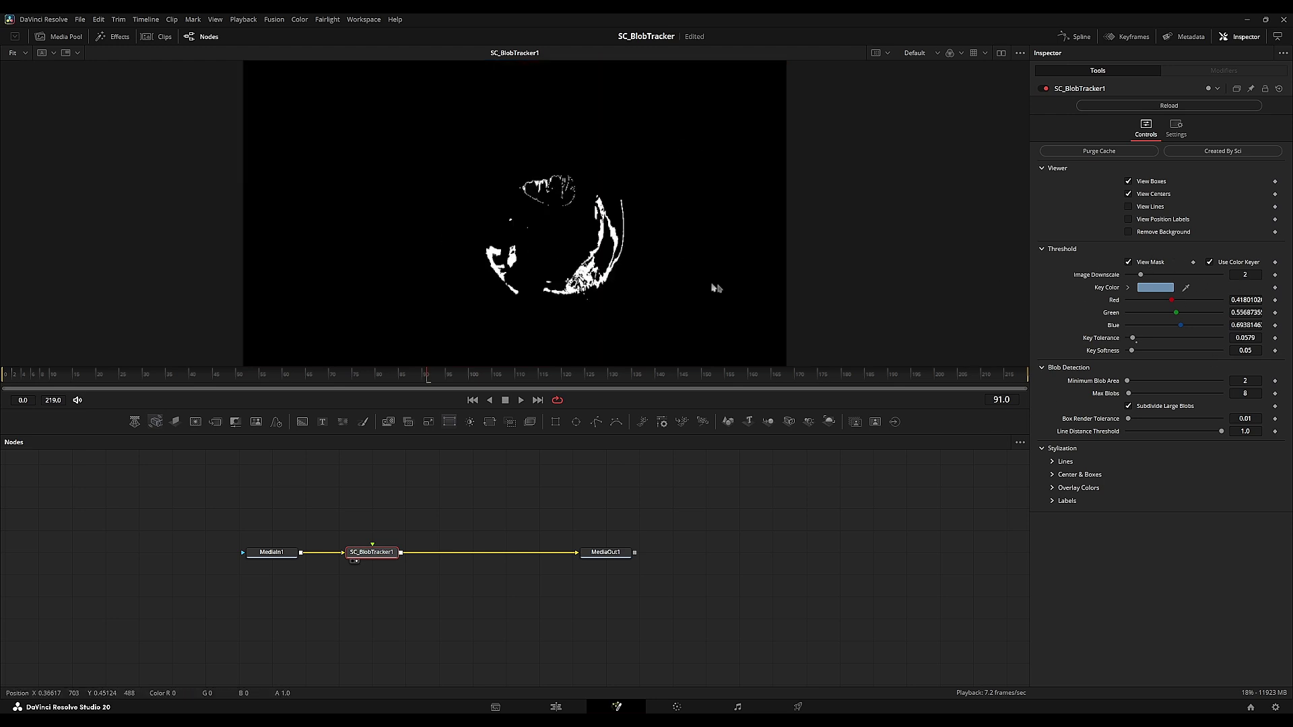
- Try a Key Softness of 0.262 and undo the change
left_click_drag(1132, 350, 1152, 351)
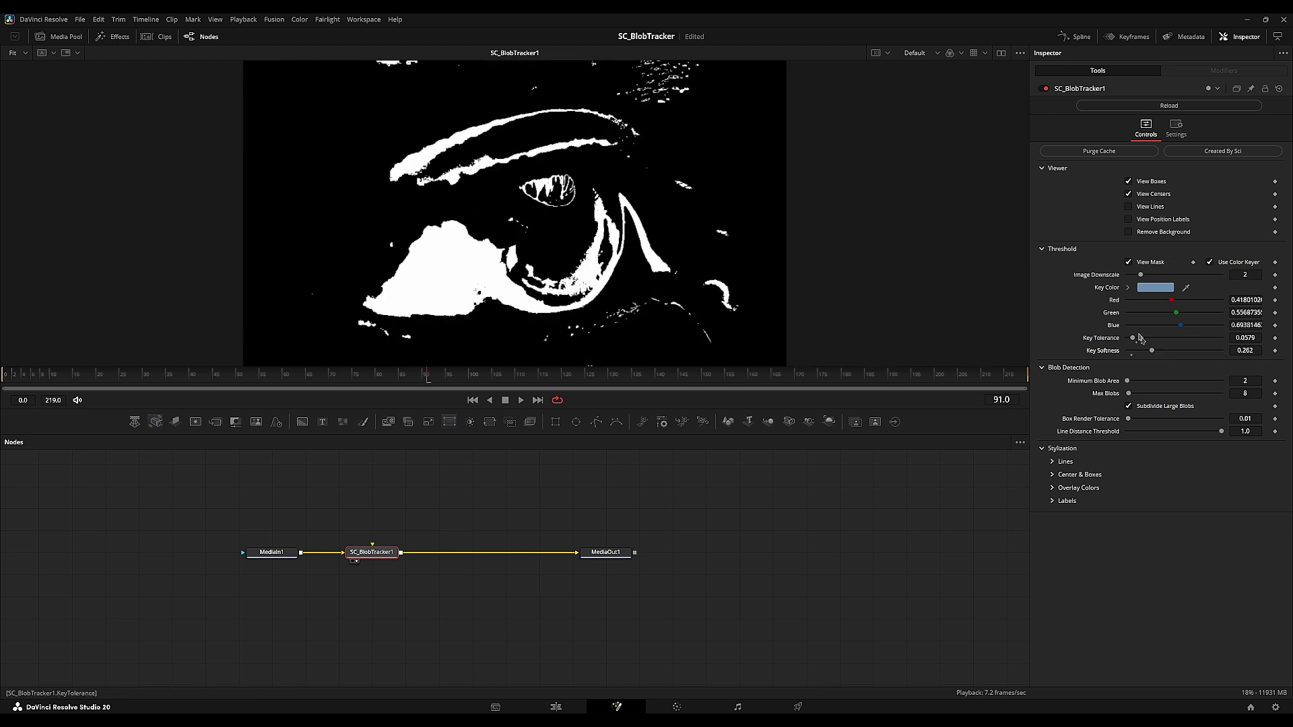
key("ctrl+z")
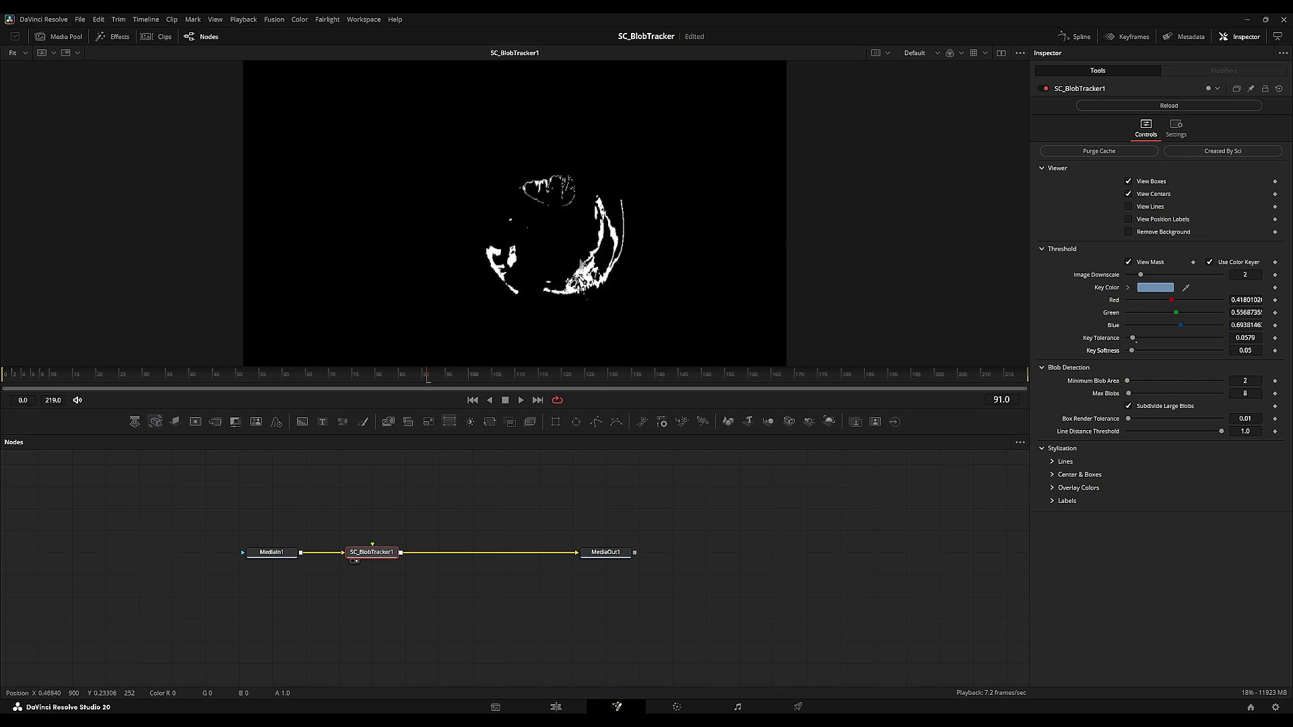
mouse_move(1140, 275)
left_mouse_down()
mouse_move(1194, 275)
mouse_move(1140, 280)
left_mouse_up()
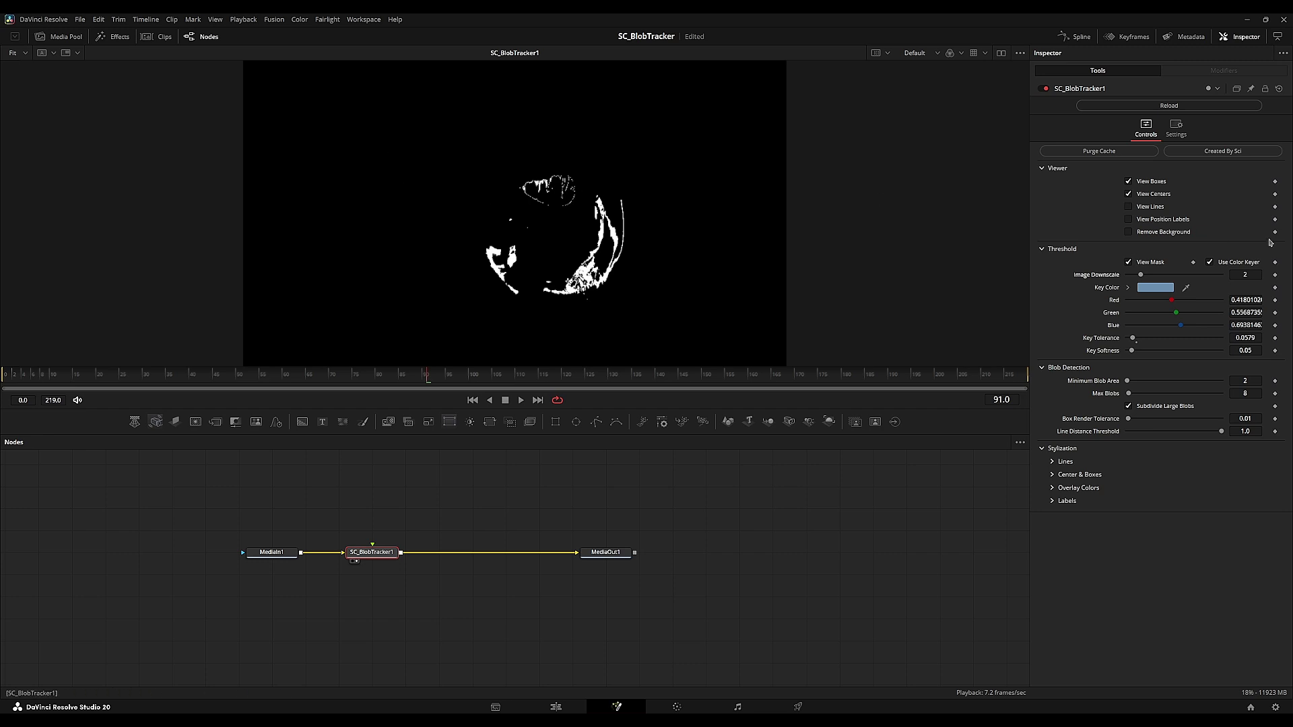
- Disable Use Color Keyer, try higher Threshold Blur and Image Downscale values on the luminance mask, and undo both
left_click(1216, 264)
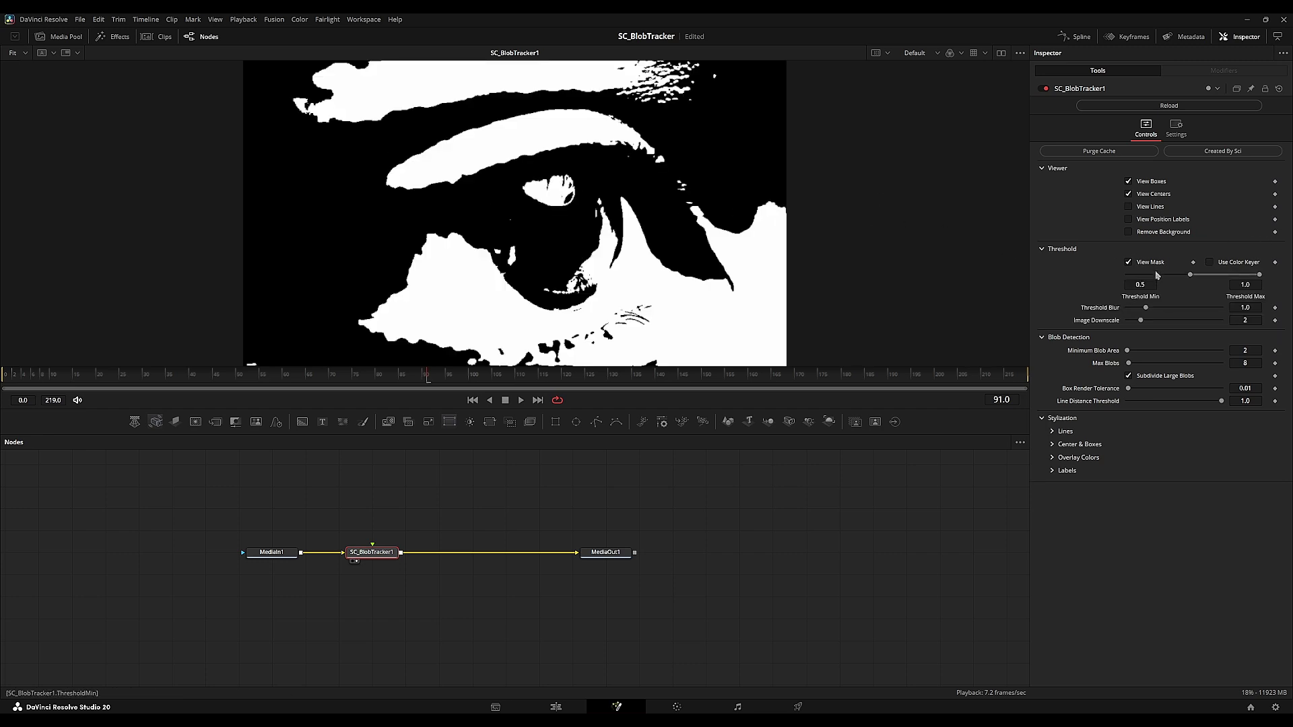
left_click_drag(1146, 309, 1239, 309)
left_click_drag(1140, 321, 1180, 321)
key("ctrl+z")
key("ctrl+z")
- Try the Threshold Blur and Image Downscale controls again, and switch back to the color-keyed mask
left_click_drag(1145, 307, 1263, 277)
left_click(1145, 312)
mouse_move(1140, 320)
left_mouse_down()
mouse_move(1166, 323)
mouse_move(1140, 322)
left_mouse_up()
left_click(1128, 262)
left_click(1209, 262)
left_click(1128, 262)
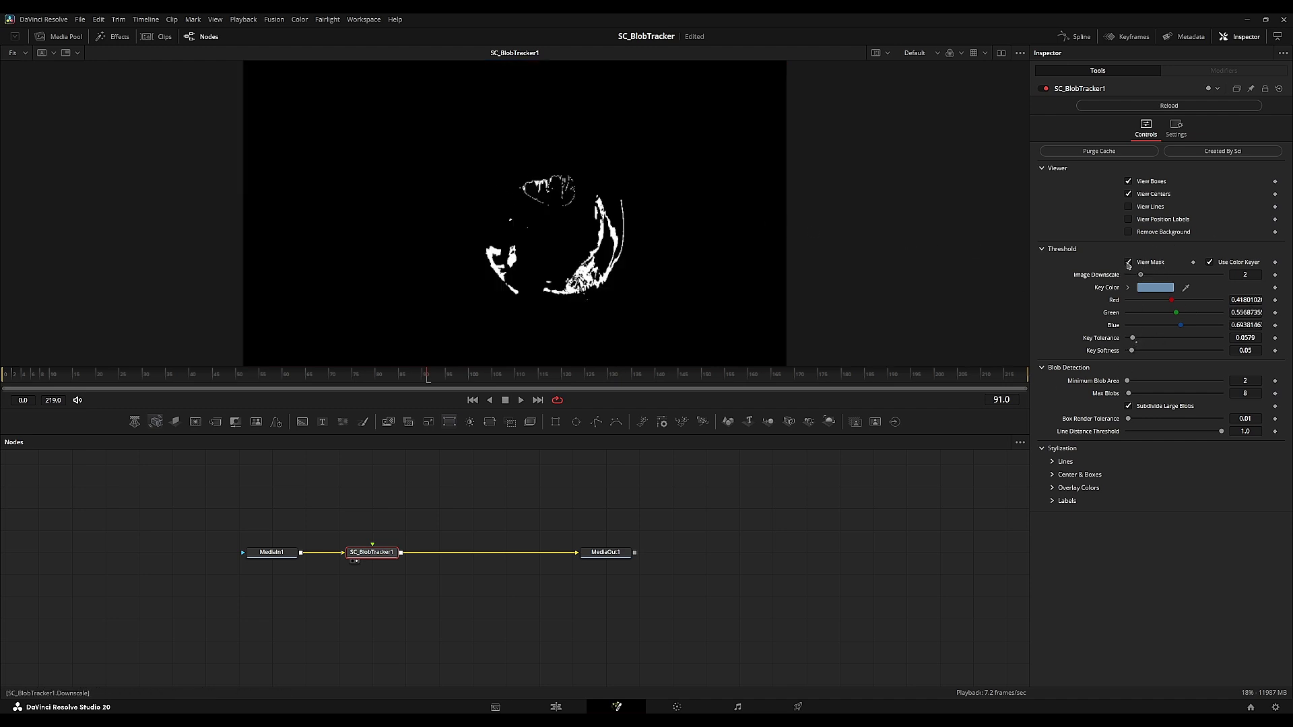
- Hide the mask and play the clip to check the color-keyed blobs on the iris
left_click(1148, 266)
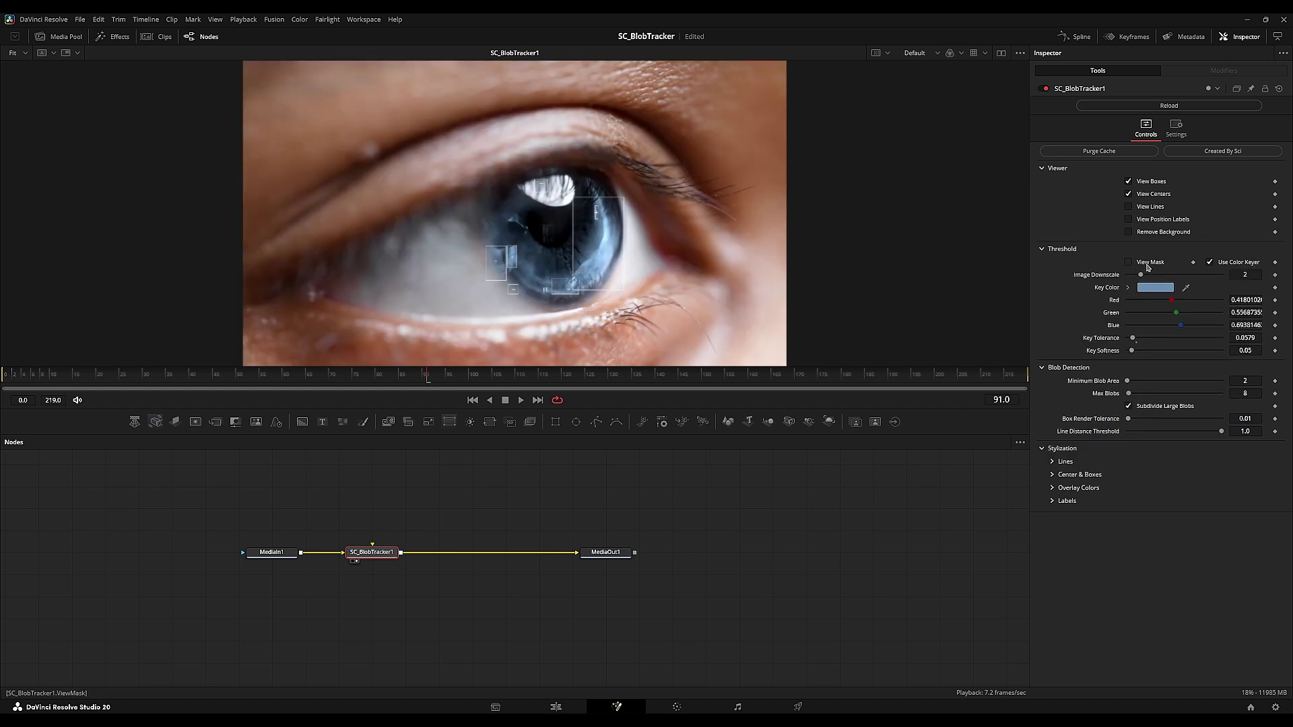
key("space")
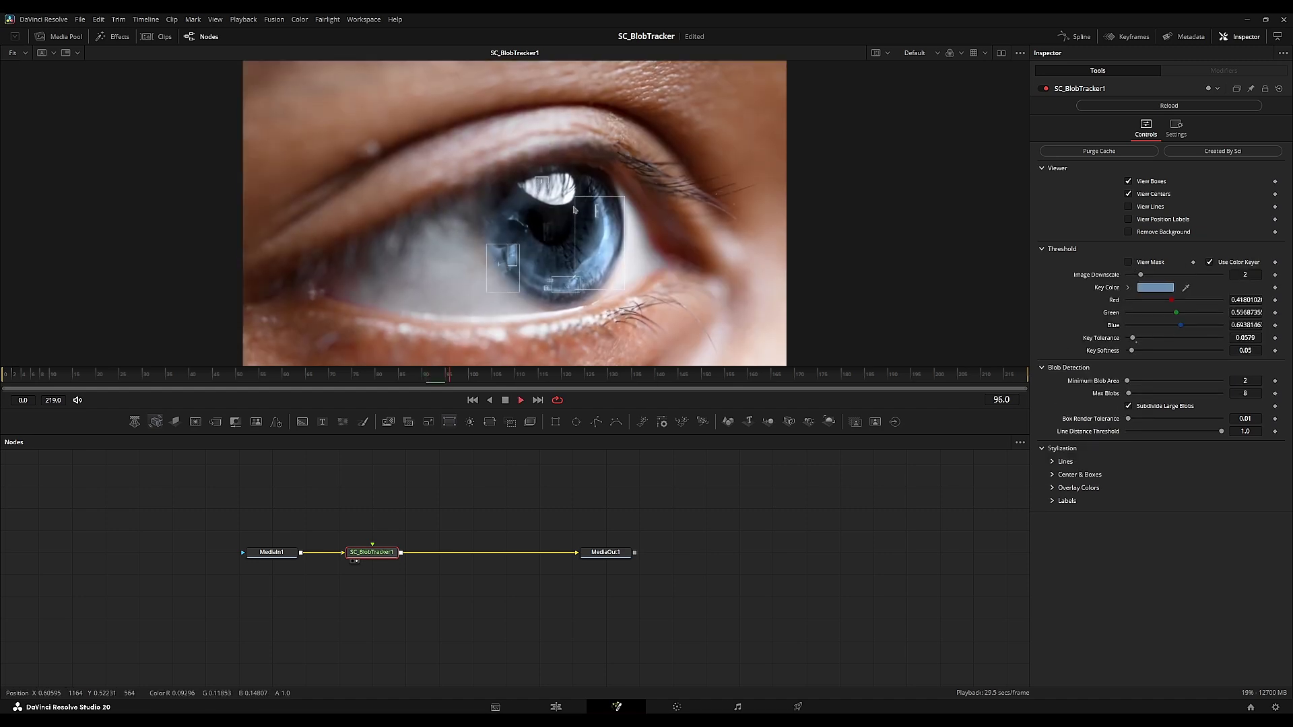
key("space")
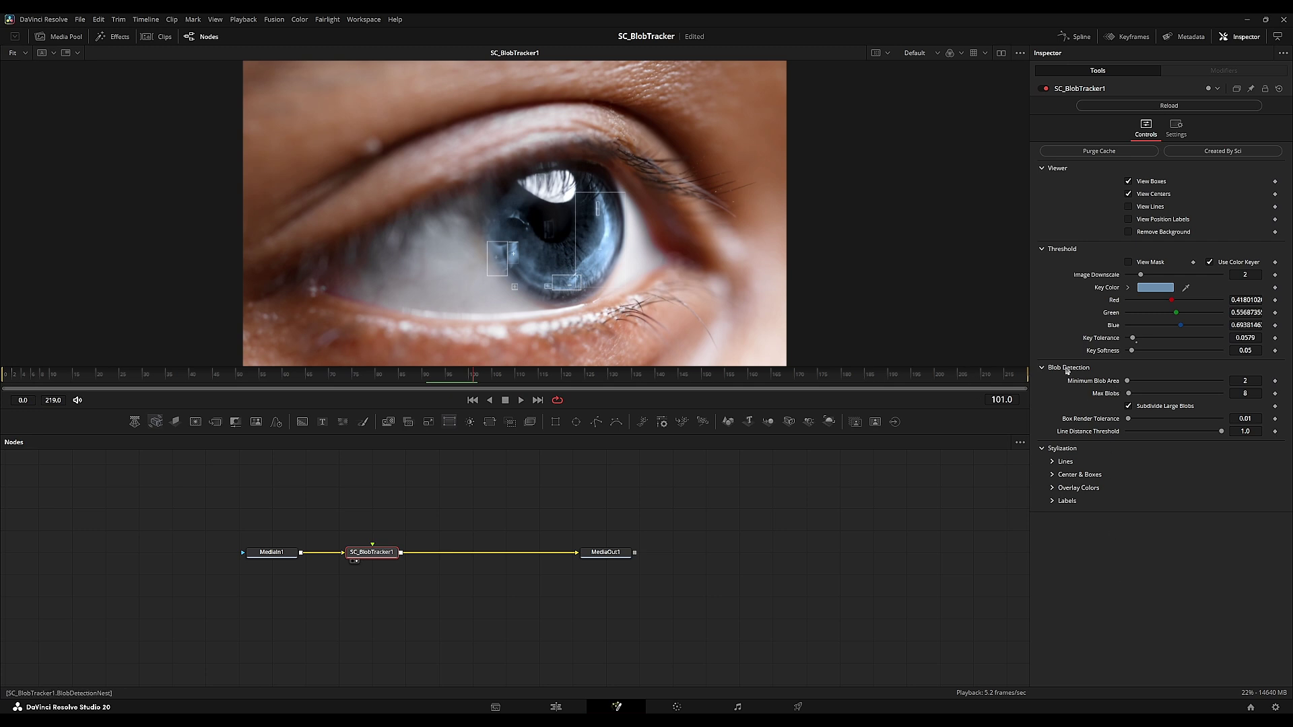
- Collapse the Threshold settings and raise Max Blobs to 53, playing the clip from frame 89 to check the tracking
left_click(1045, 249)
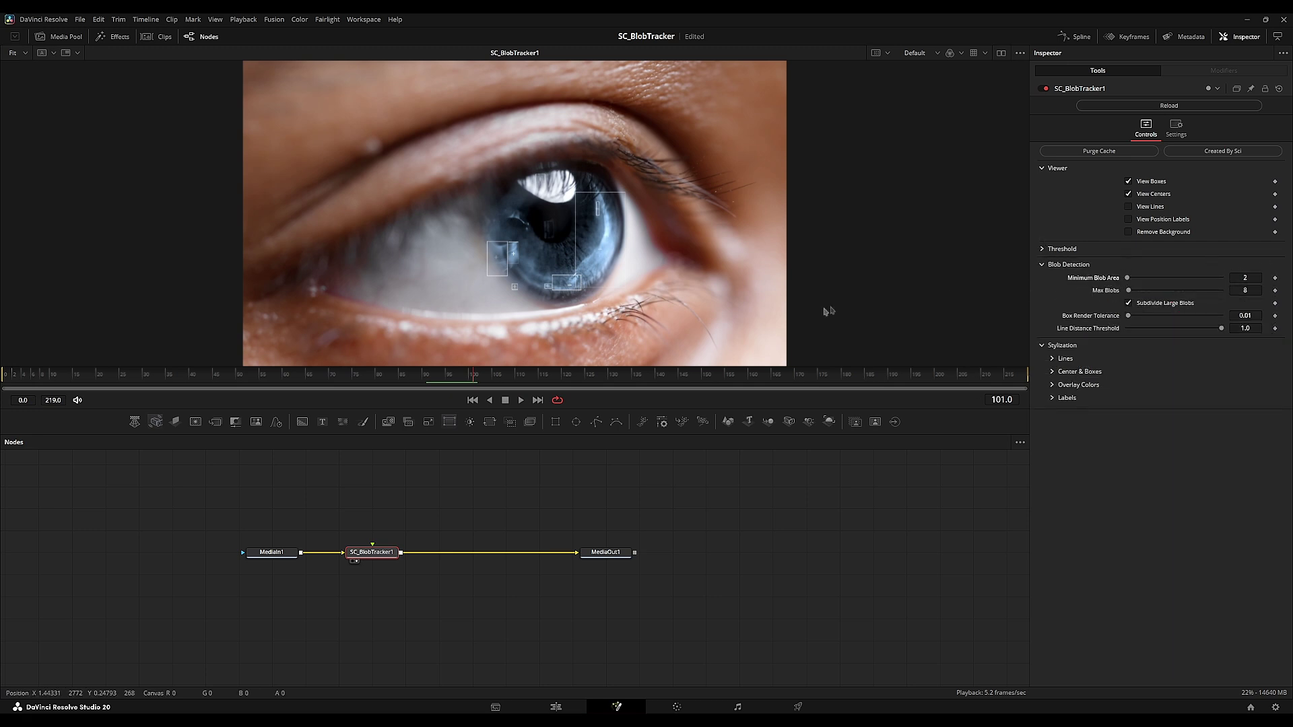
left_click_drag(1128, 291, 1140, 292)
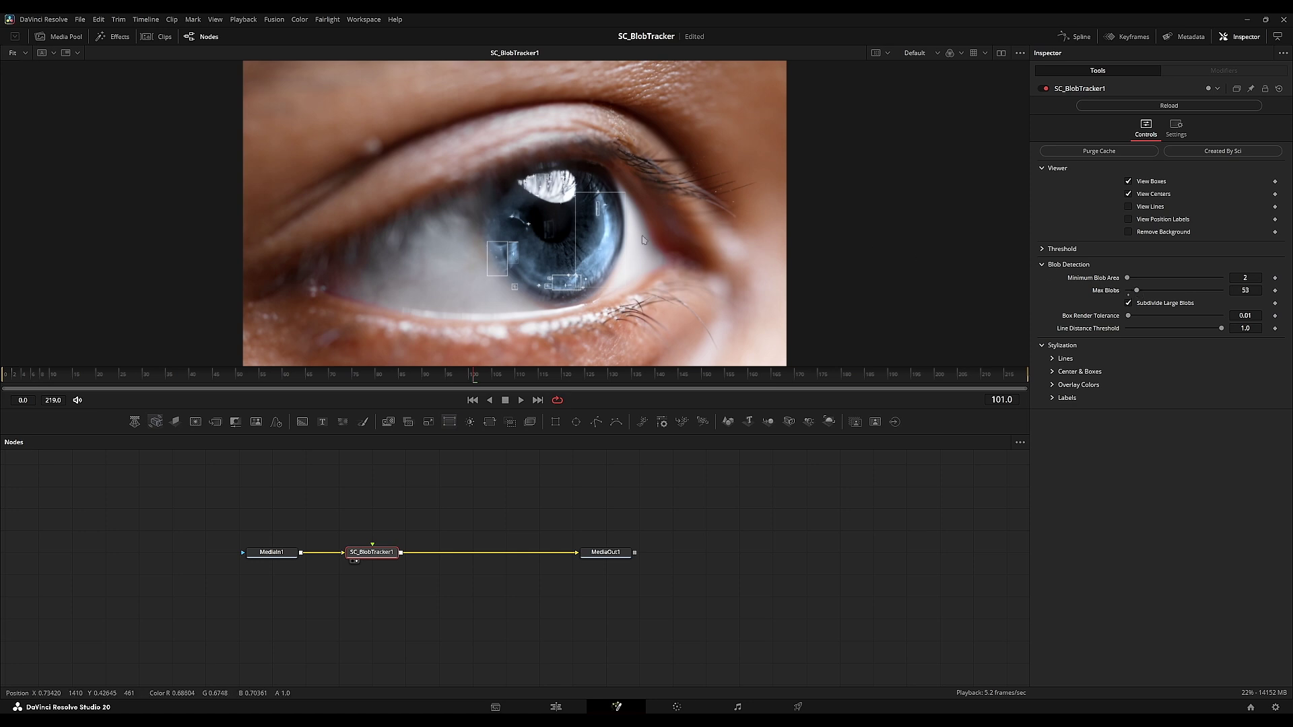
key("space")
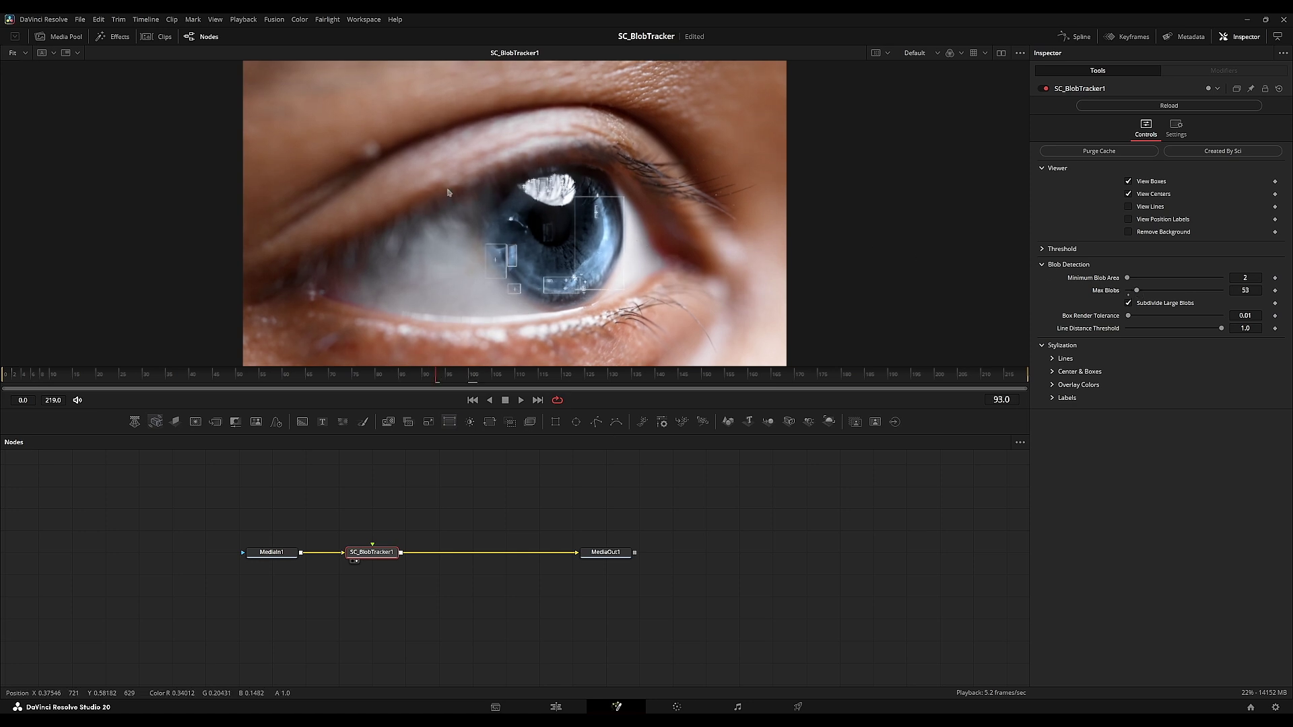
left_click_drag(452, 376, 419, 377)
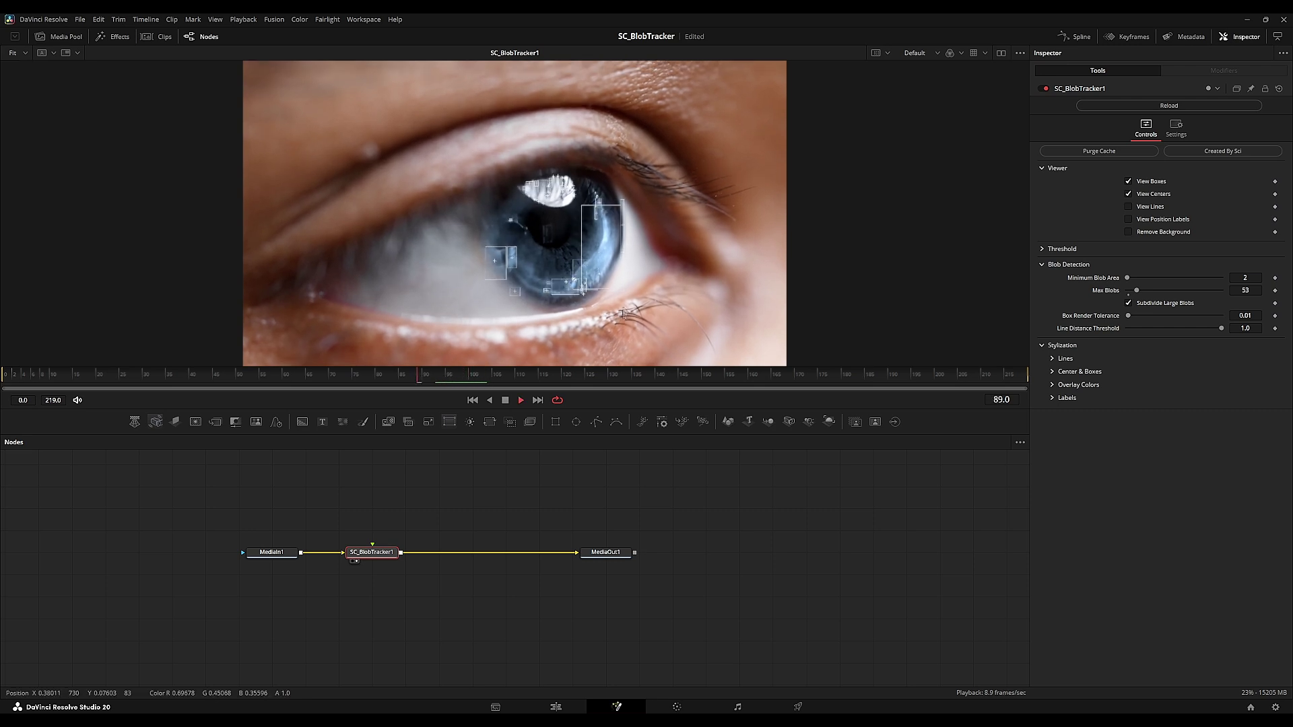
key("space")
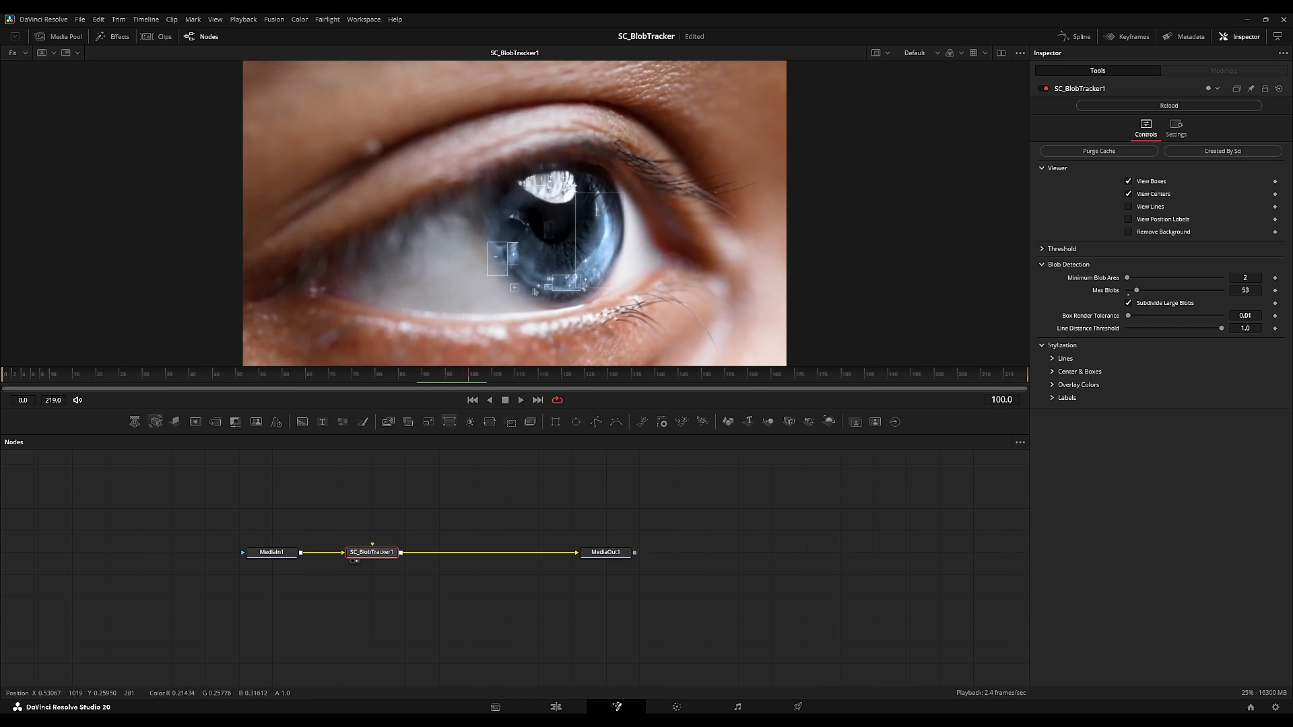
- At frame 94, turn off Subdivide Large Blobs and raise Max Blobs to 283
left_click(440, 379)
left_click(1128, 303)
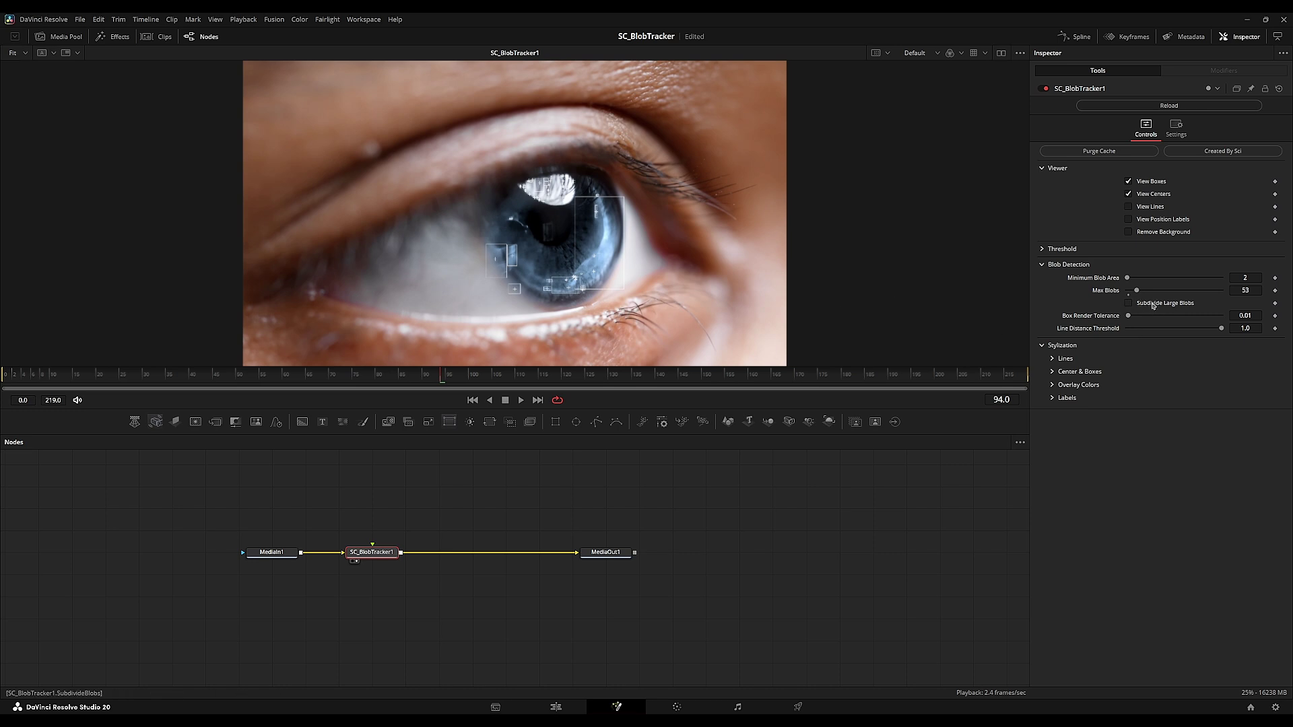
scroll(553, 231, "up", 4)
left_click(1093, 301)
left_click_drag(1154, 294, 1178, 295)
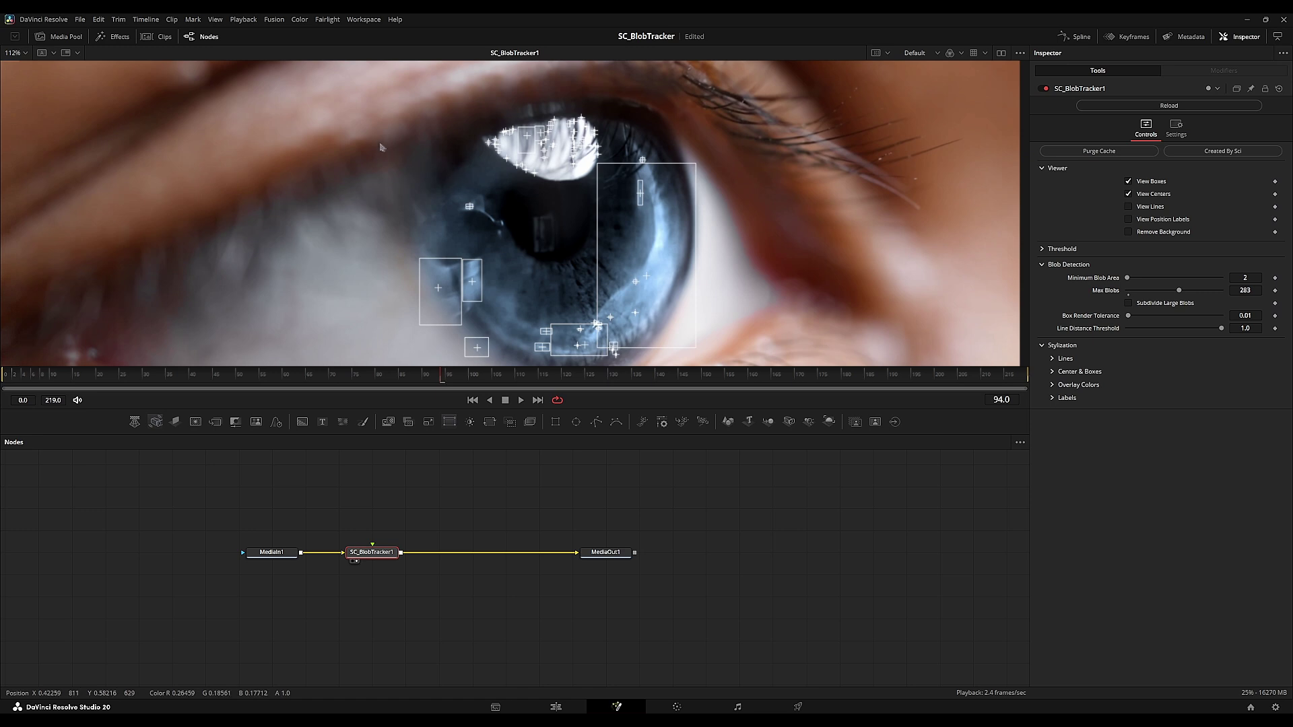
scroll(431, 145, "down", 1)
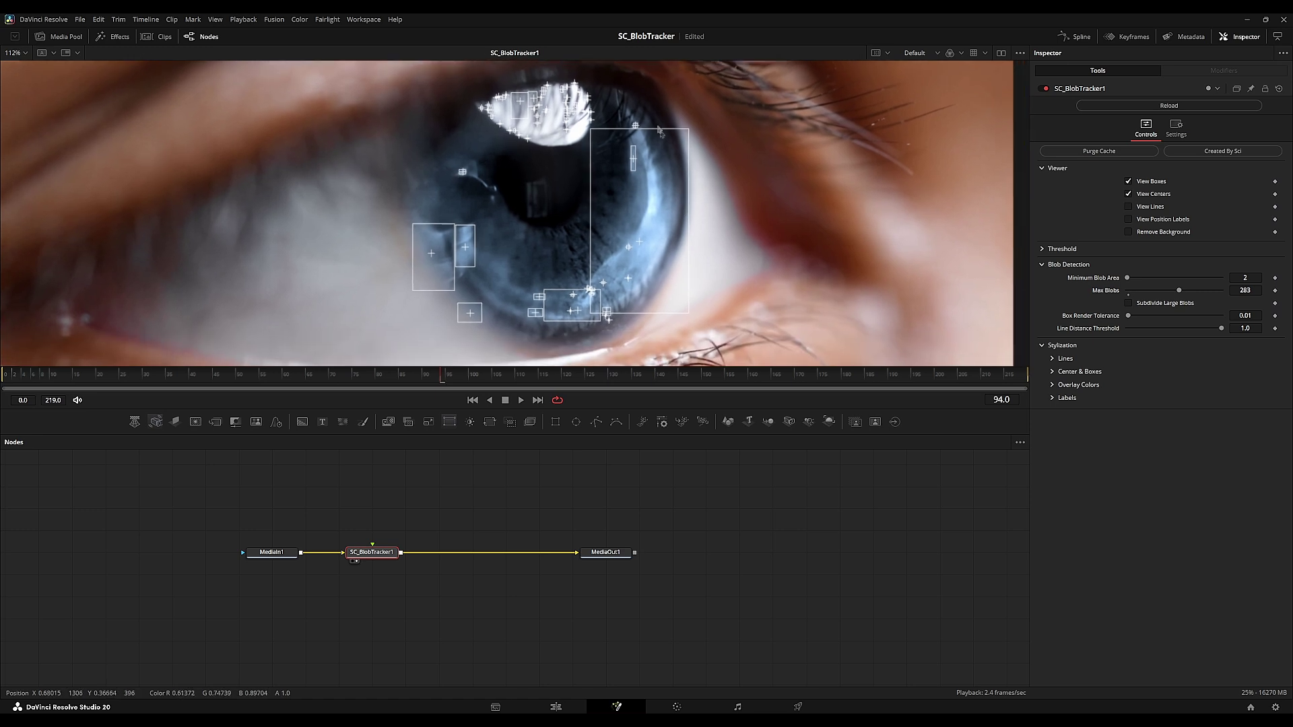
- Turn on Subdivide Large Blobs, hide the boxes, and play the clip from frame 91 to check the blob centers
left_click(1149, 306)
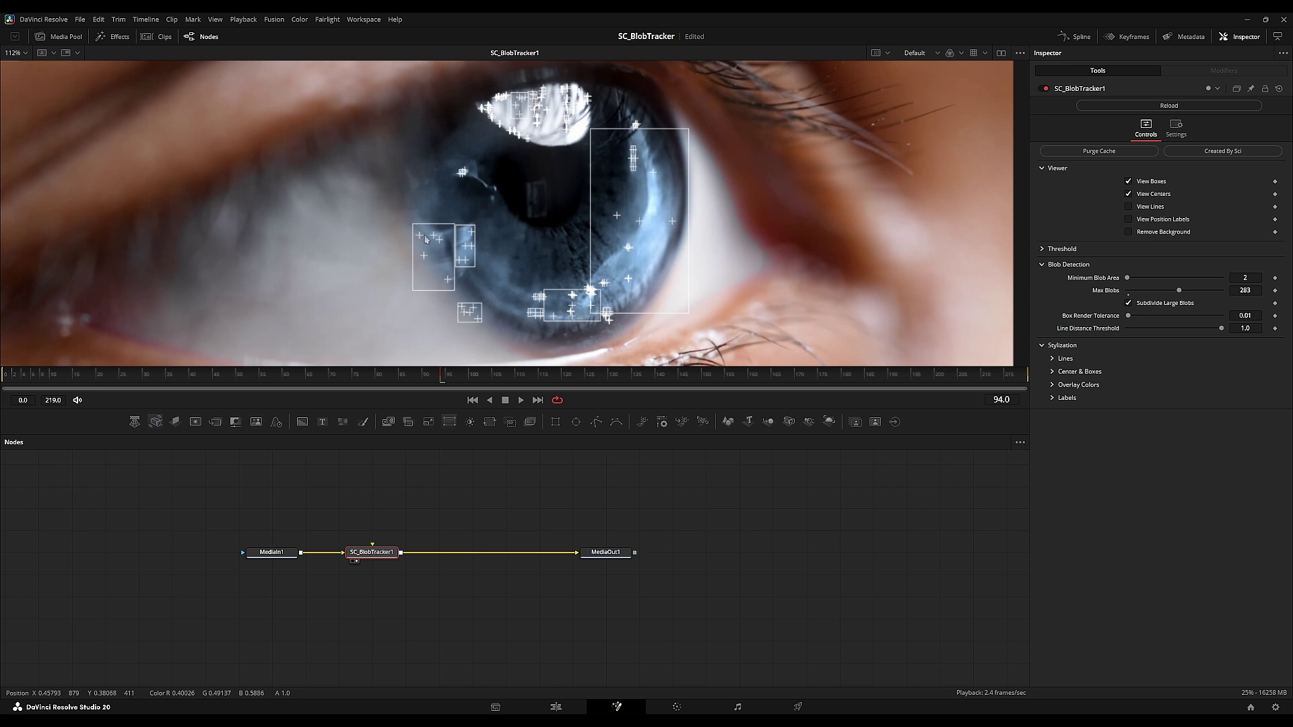
left_click_drag(424, 367, 410, 376)
left_click_drag(409, 384, 428, 384)
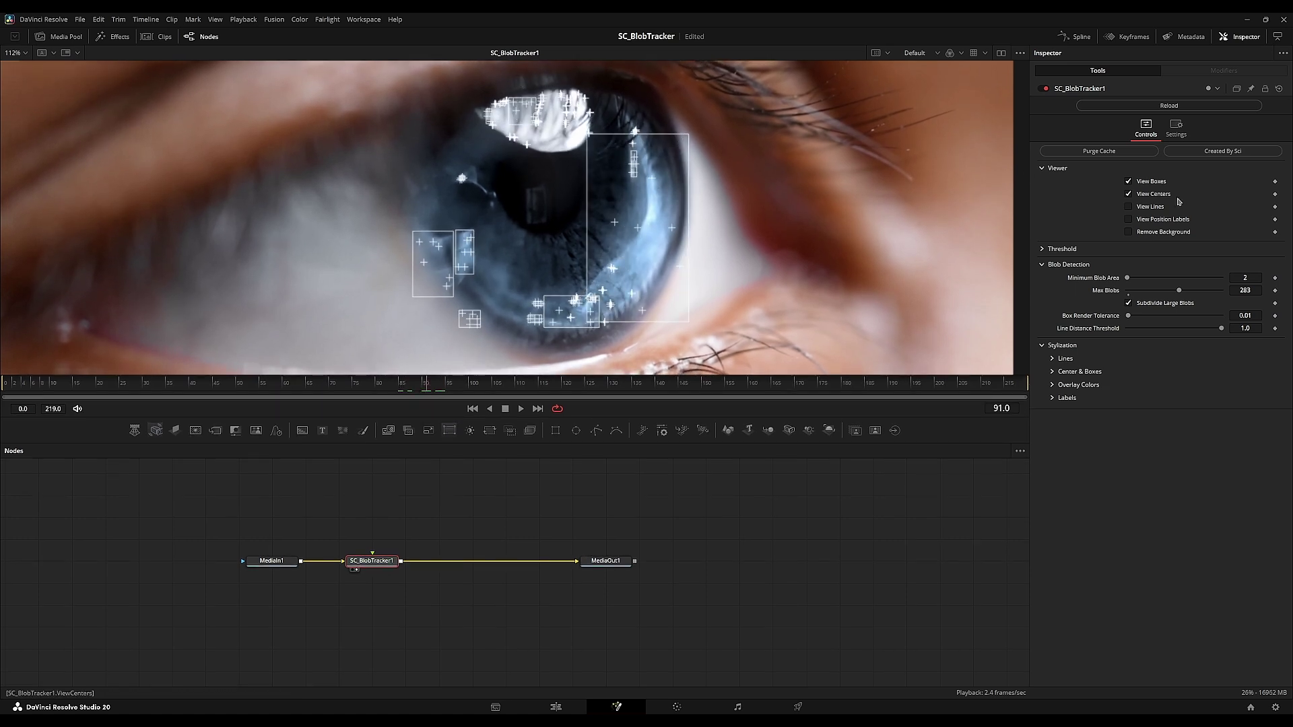
left_click(1150, 181)
key("space")
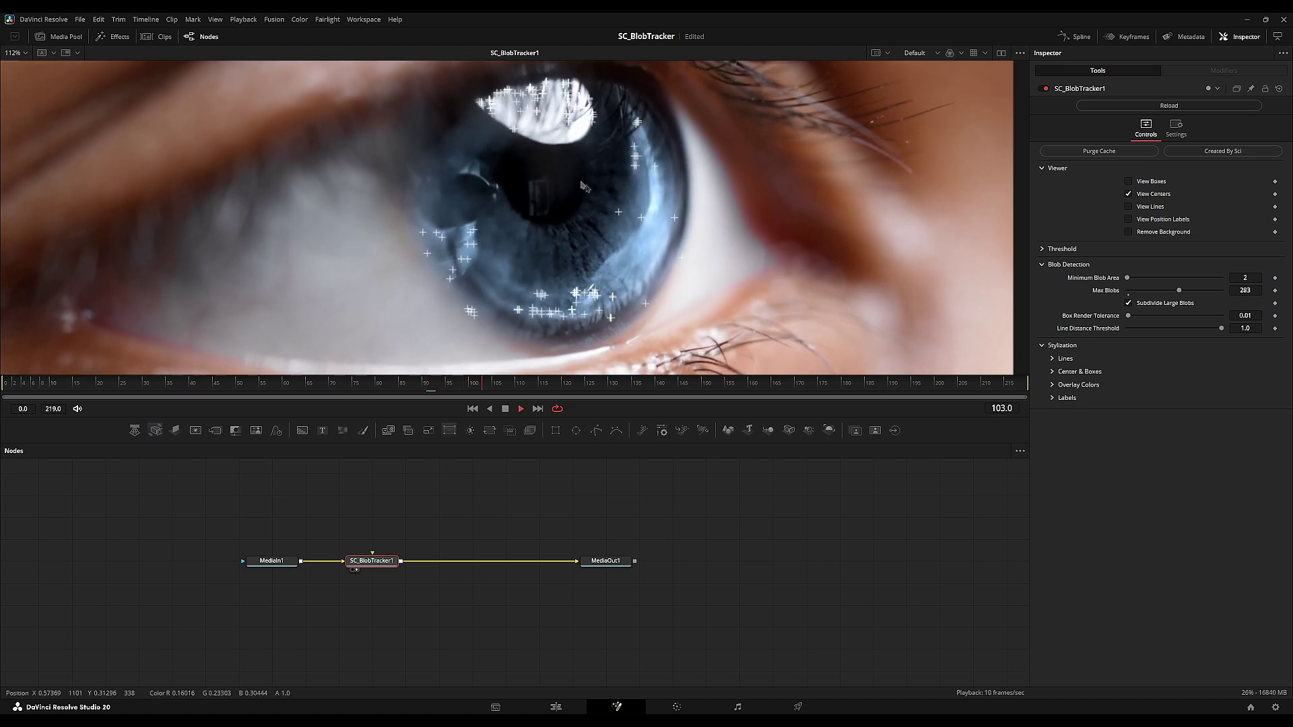
key("space")
- Turn off Subdivide Large Blobs, set Max Blobs to 16, and show the boxes again
left_click_drag(499, 385, 413, 191)
left_click(1129, 303)
left_click(1255, 291)
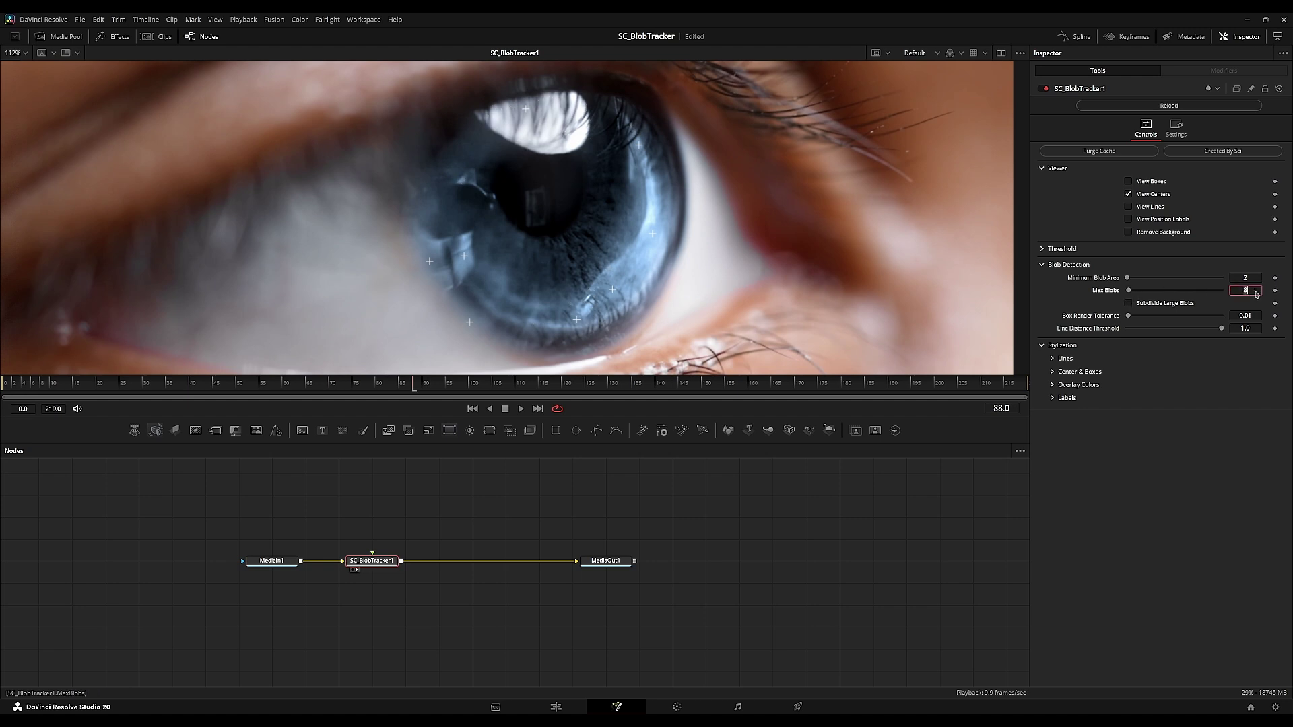
key("Return")
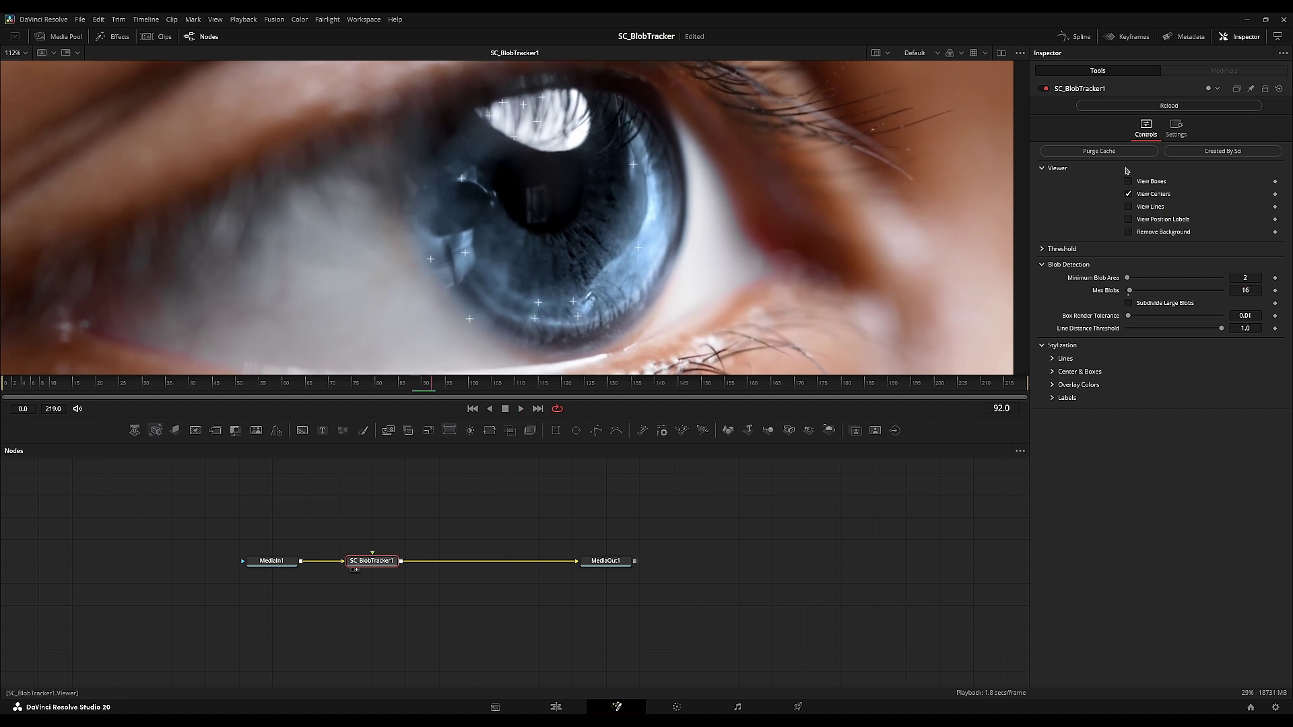
left_click(1161, 183)
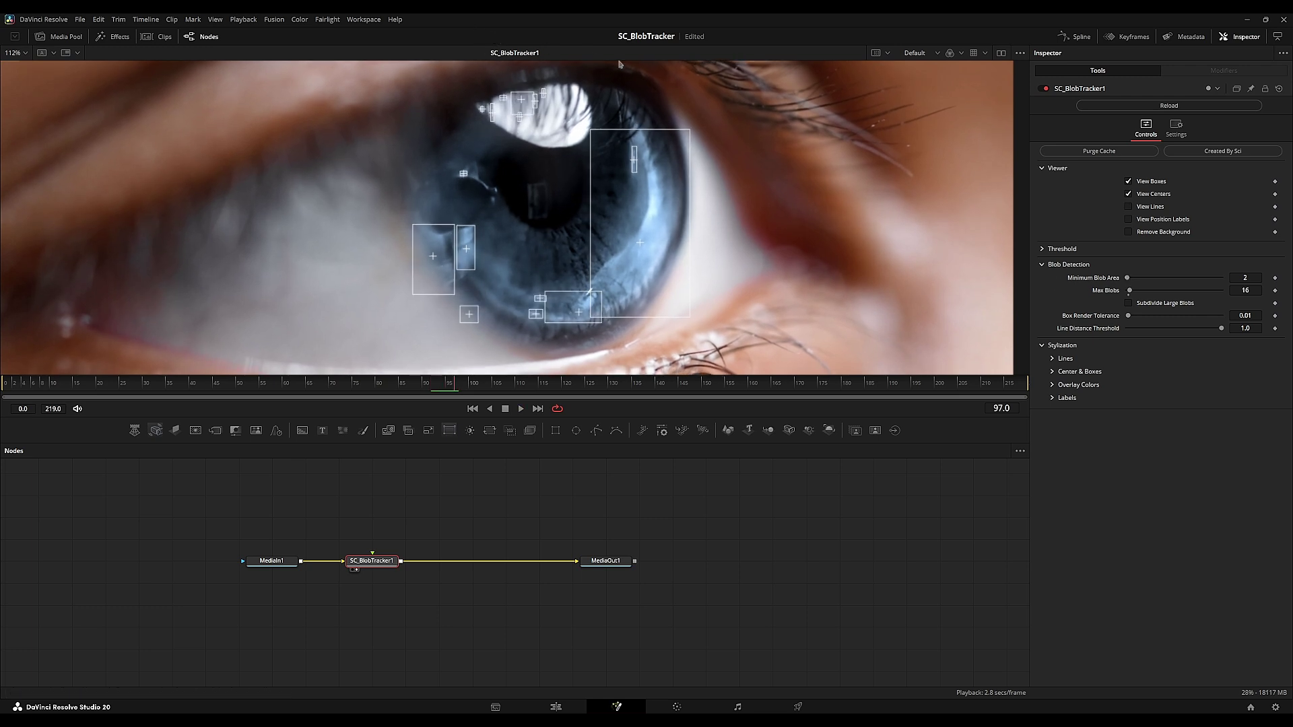
- Try a higher Minimum Blob Area, play the clip to check it, and undo the change
left_click_drag(1127, 278, 1179, 277)
key("space")
key("ctrl+f")
key("space")
key("ctrl+z")
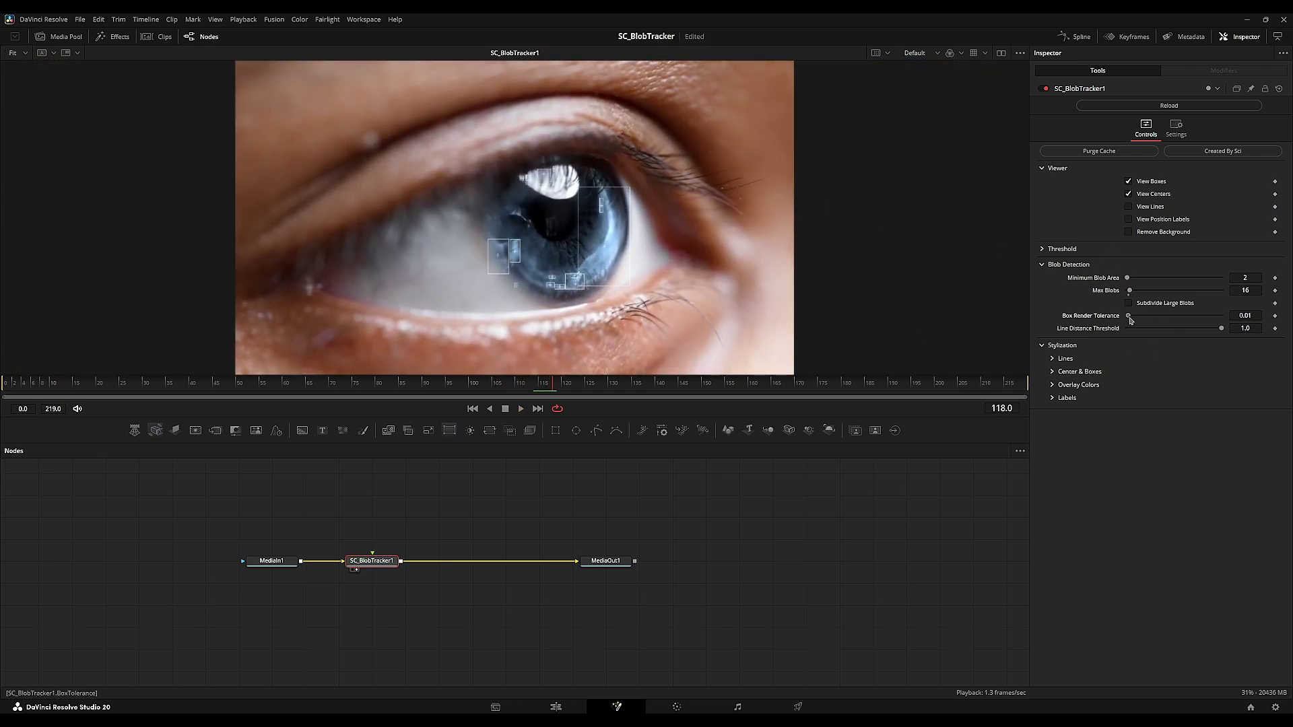
- Expand the Threshold settings, try View Mask and Image Downscale, and turn off Use Color Keyer
left_click(1062, 249)
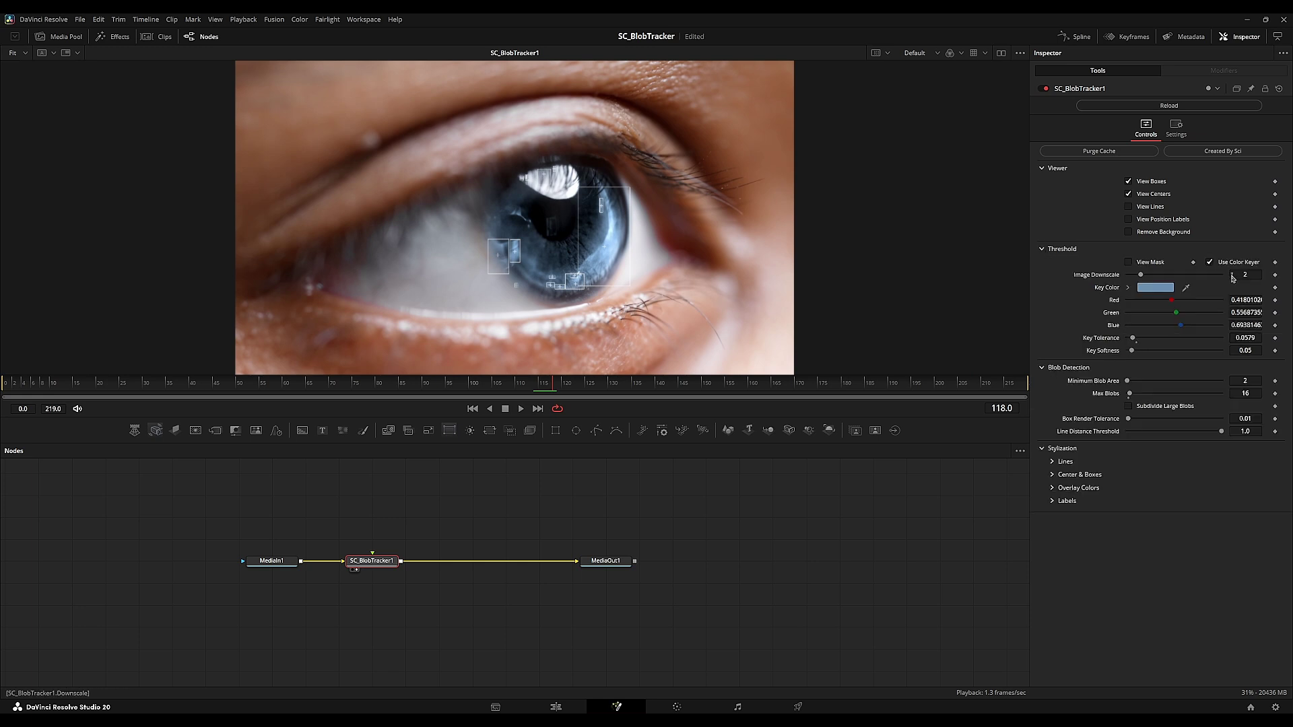
left_click(1135, 264)
left_click_drag(1142, 274, 1196, 270)
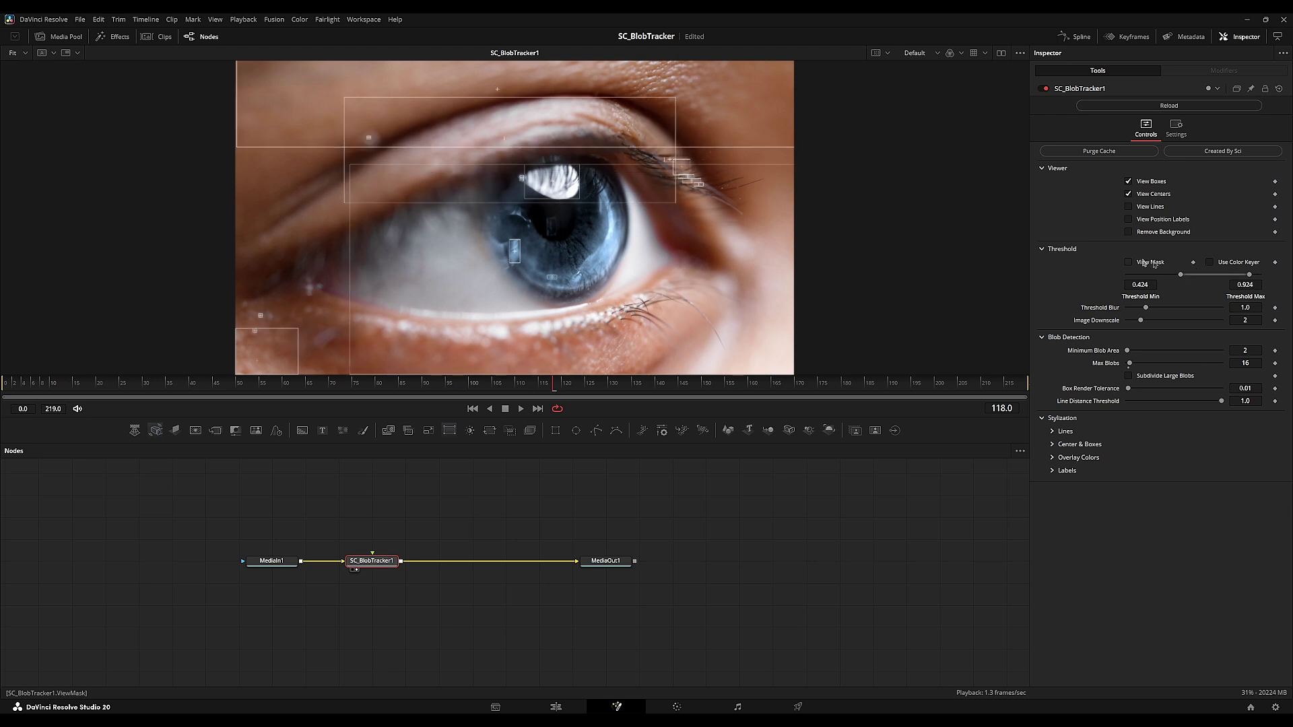
- Raise Box Render Tolerance to 0.8184 and play the clip from frame 105 to check the boxes
left_click_drag(552, 384, 494, 384)
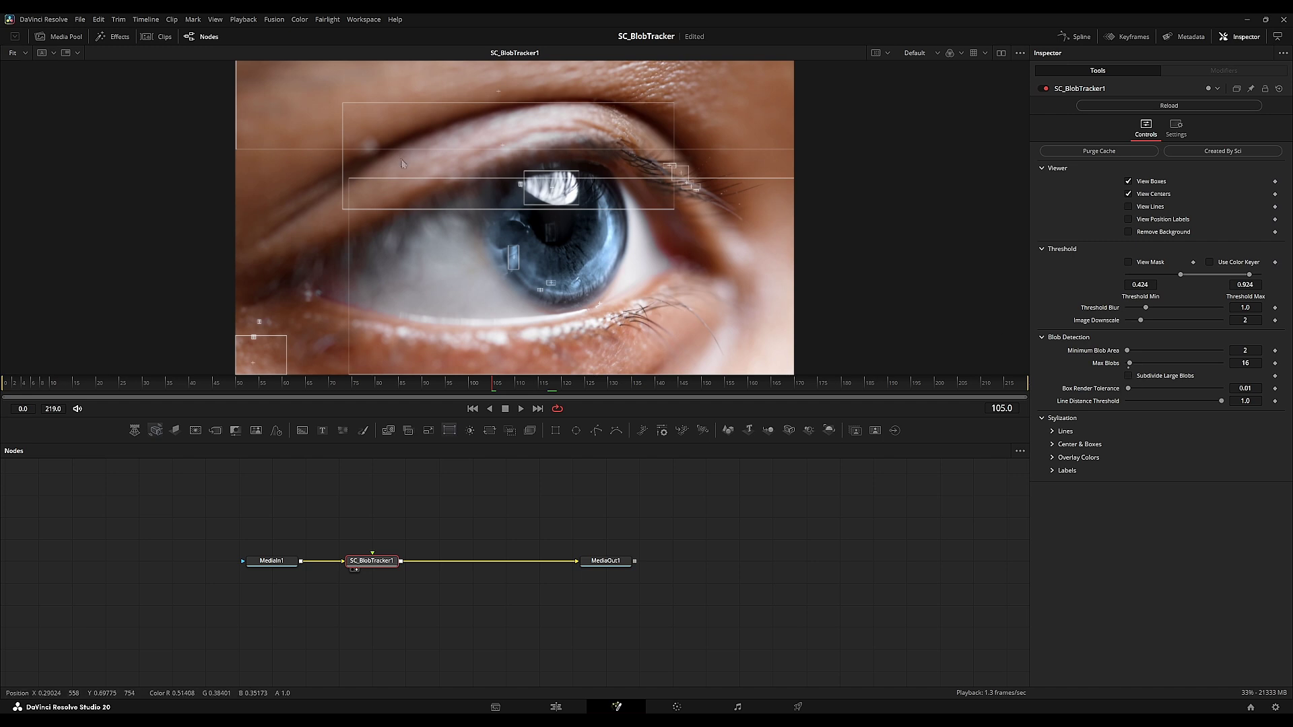
left_click_drag(1129, 391, 1204, 391)
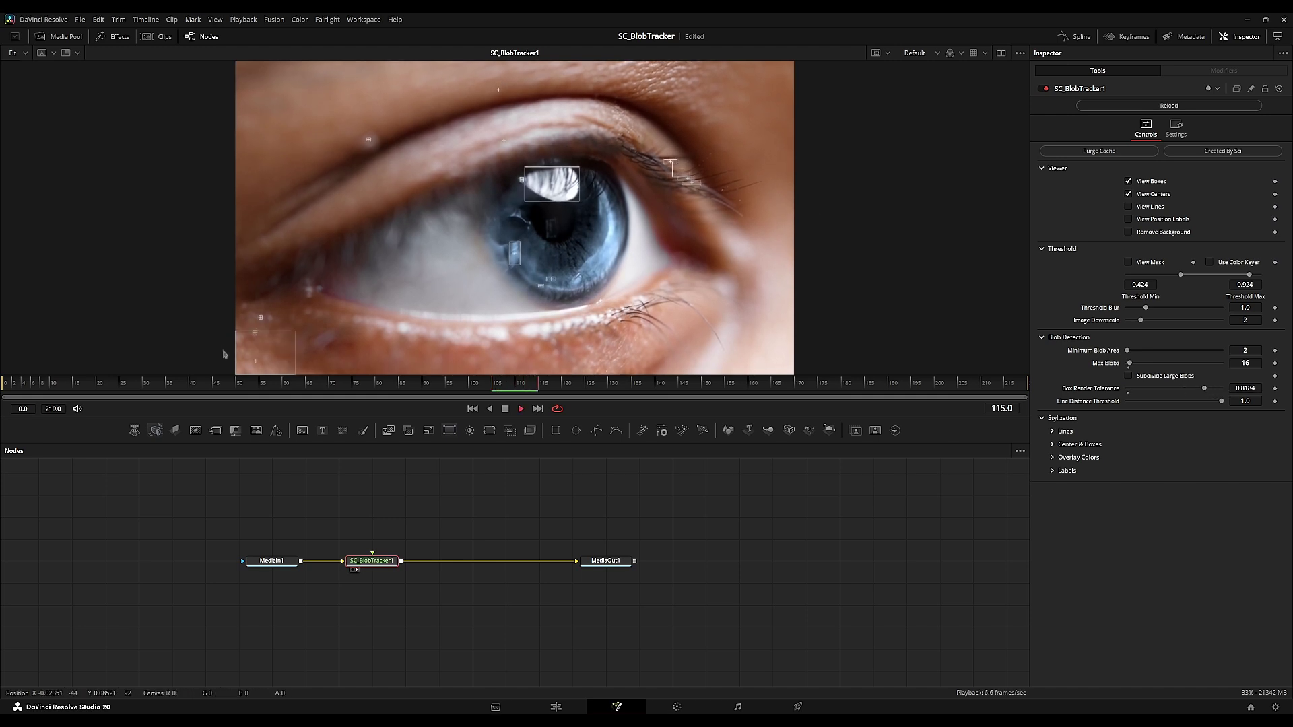
key("space")
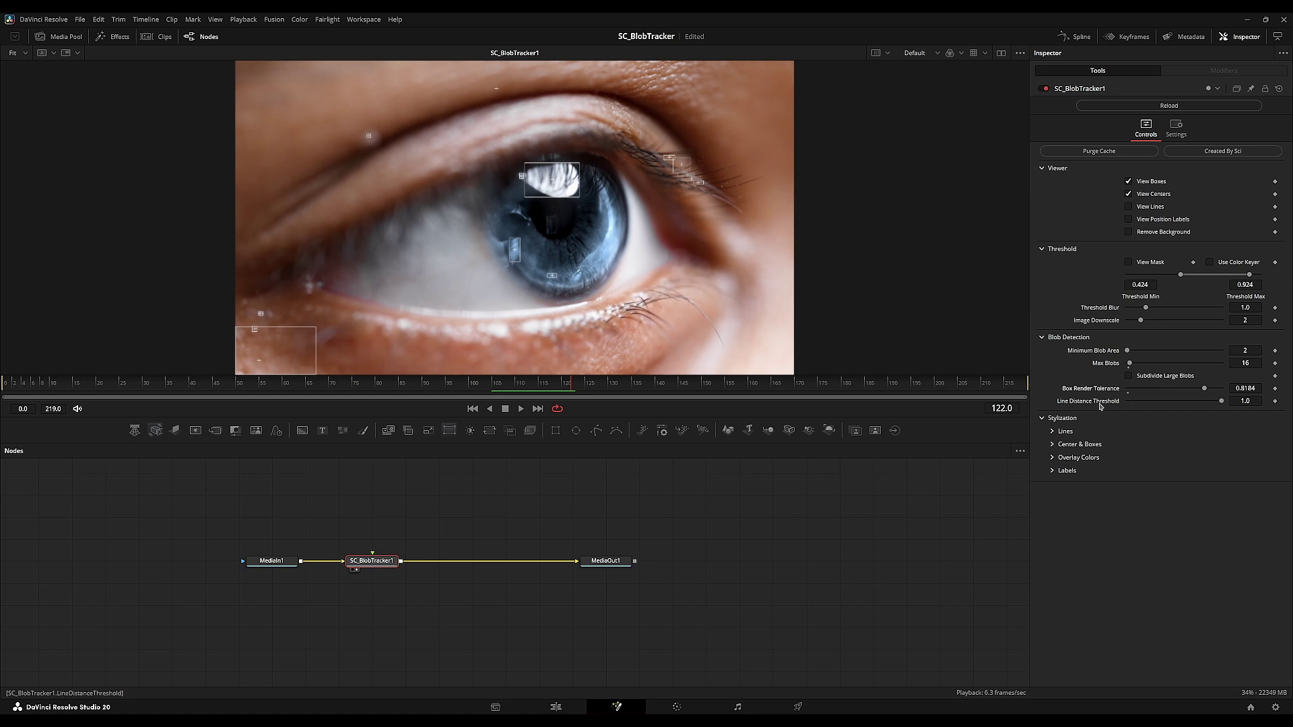
- Turn on View Lines and try a Line Distance Threshold of 0.305 during playback, returning to frame 109
left_click(1129, 207)
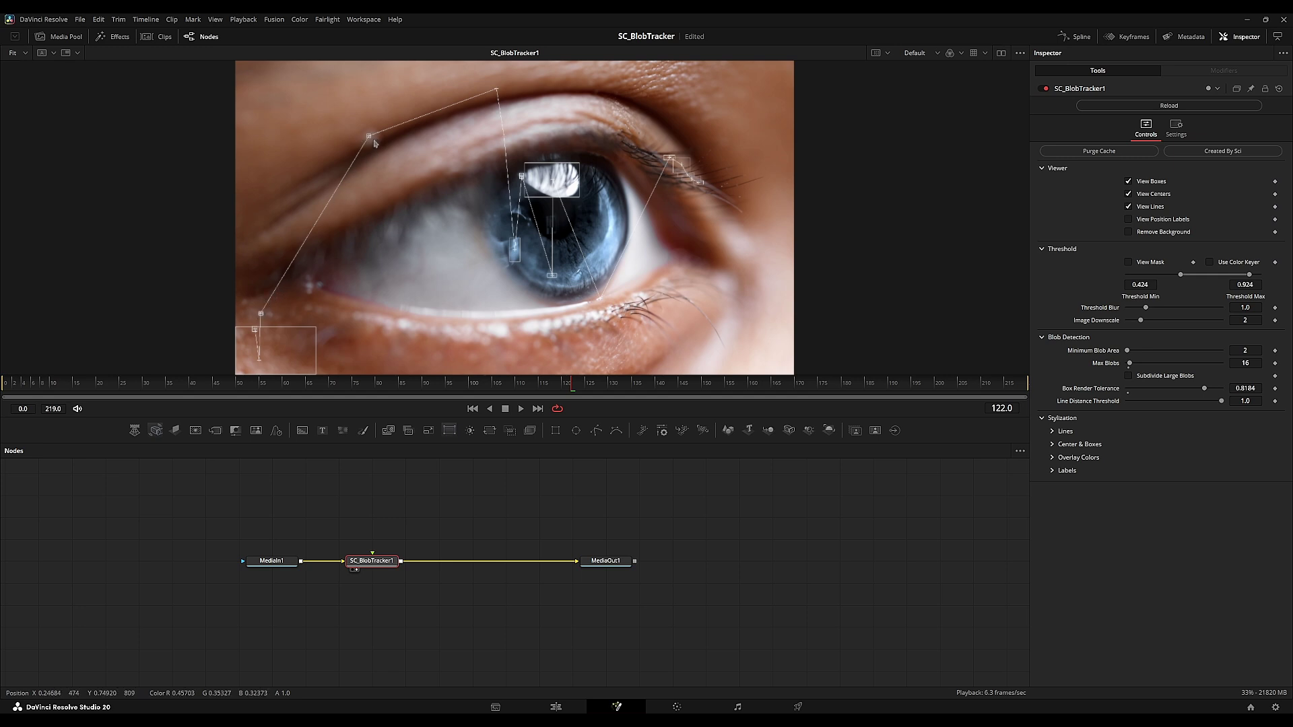
left_click_drag(1224, 404, 1155, 402)
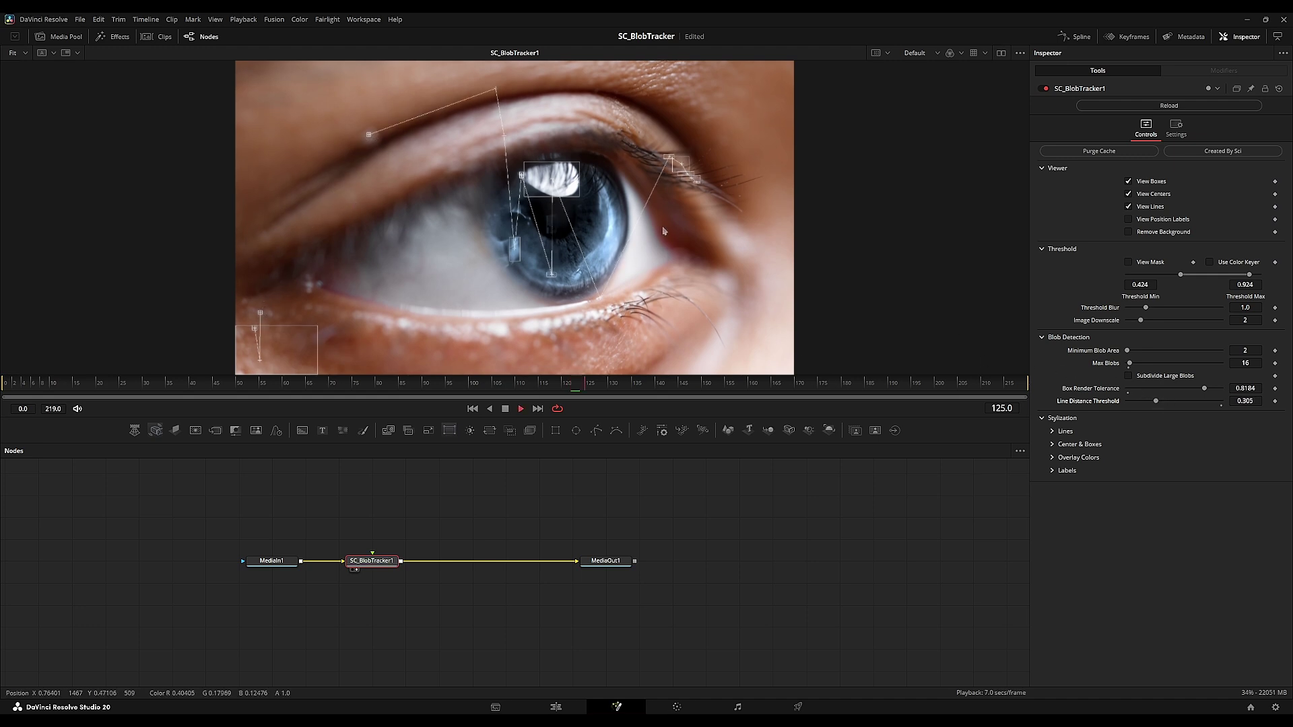
left_click_drag(530, 383, 510, 384)
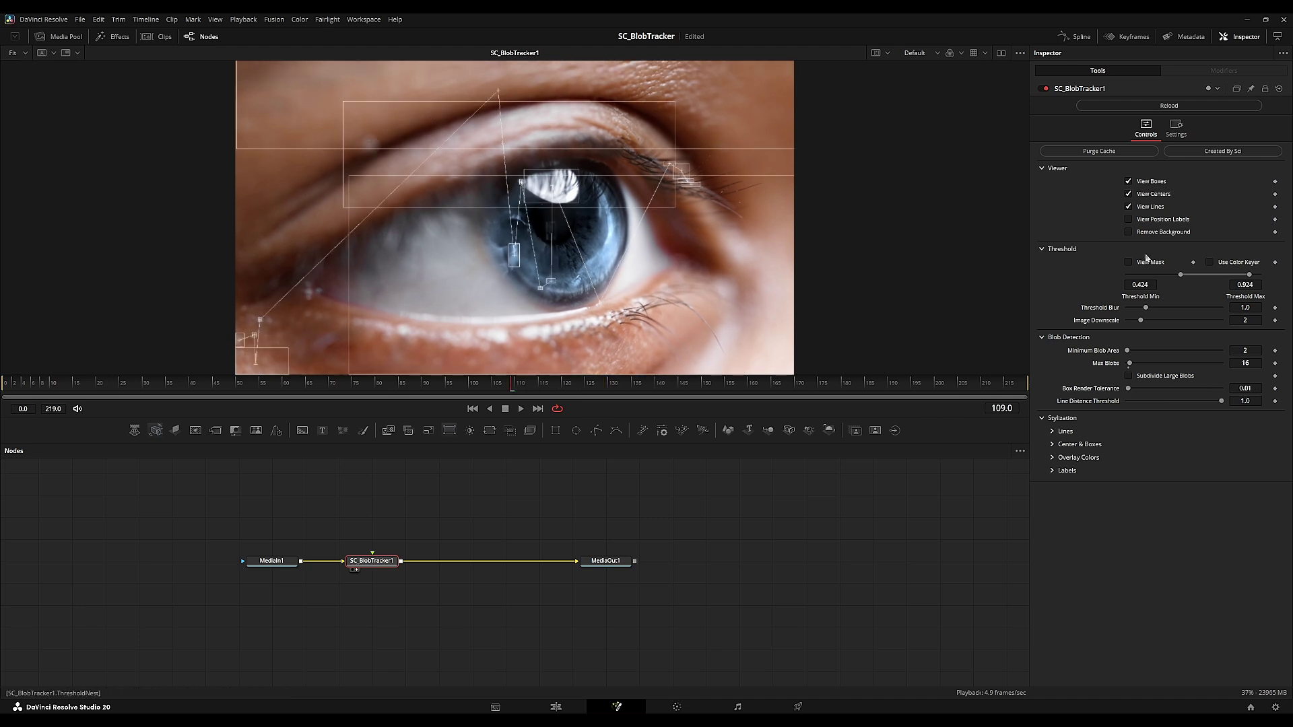
- Turn Use Color Keyer back on and expand the Lines stylization settings
left_click(1240, 264)
left_click(1236, 263)
left_click(1236, 264)
left_click(1051, 462)
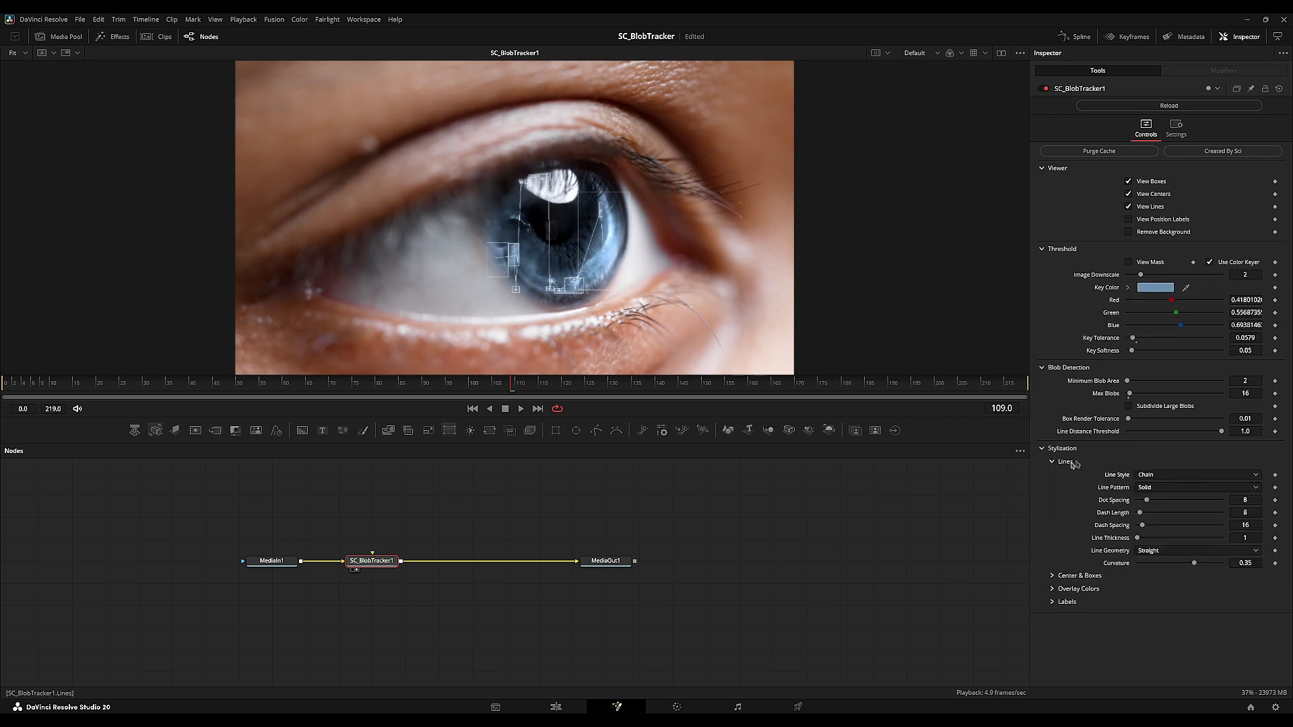
- Compare the Chain and Star line styles on the iris, and set Line Style to Full
left_click(1185, 475)
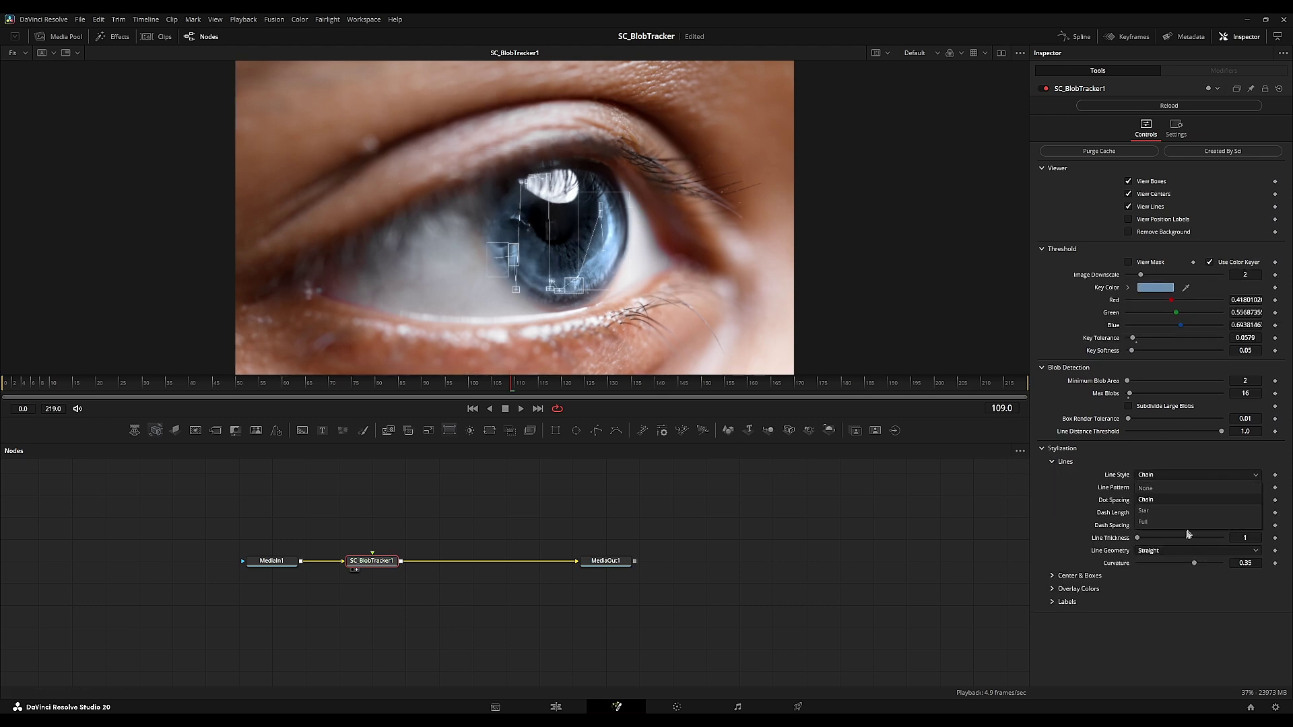
left_click(1149, 500)
scroll(506, 252, "up", 2)
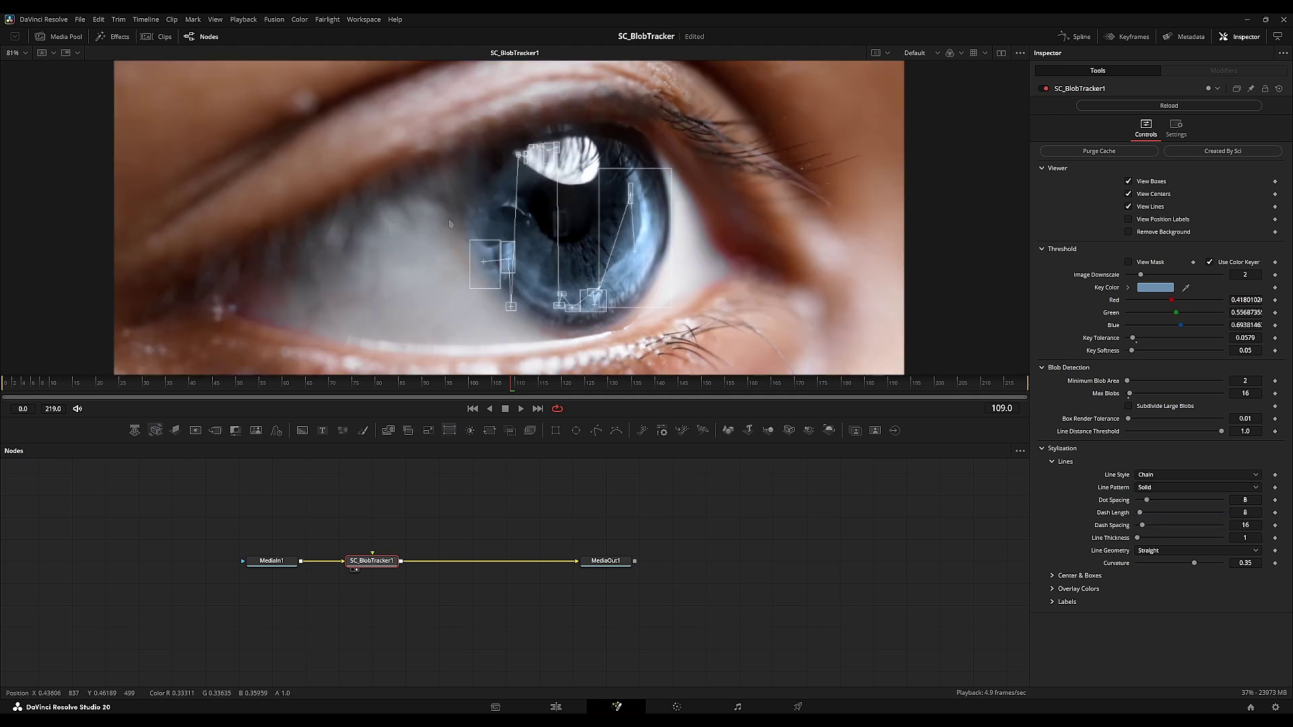
scroll(440, 226, "down", 1)
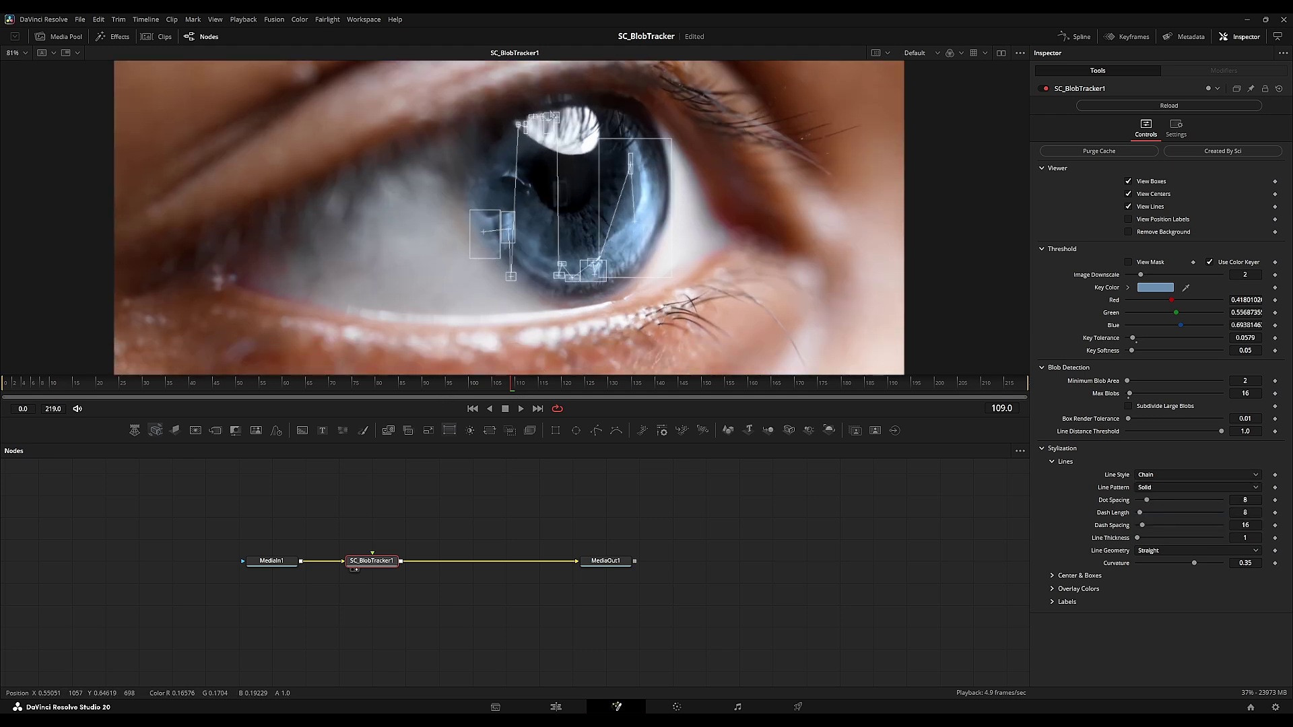
left_click(1185, 474)
left_click(1146, 512)
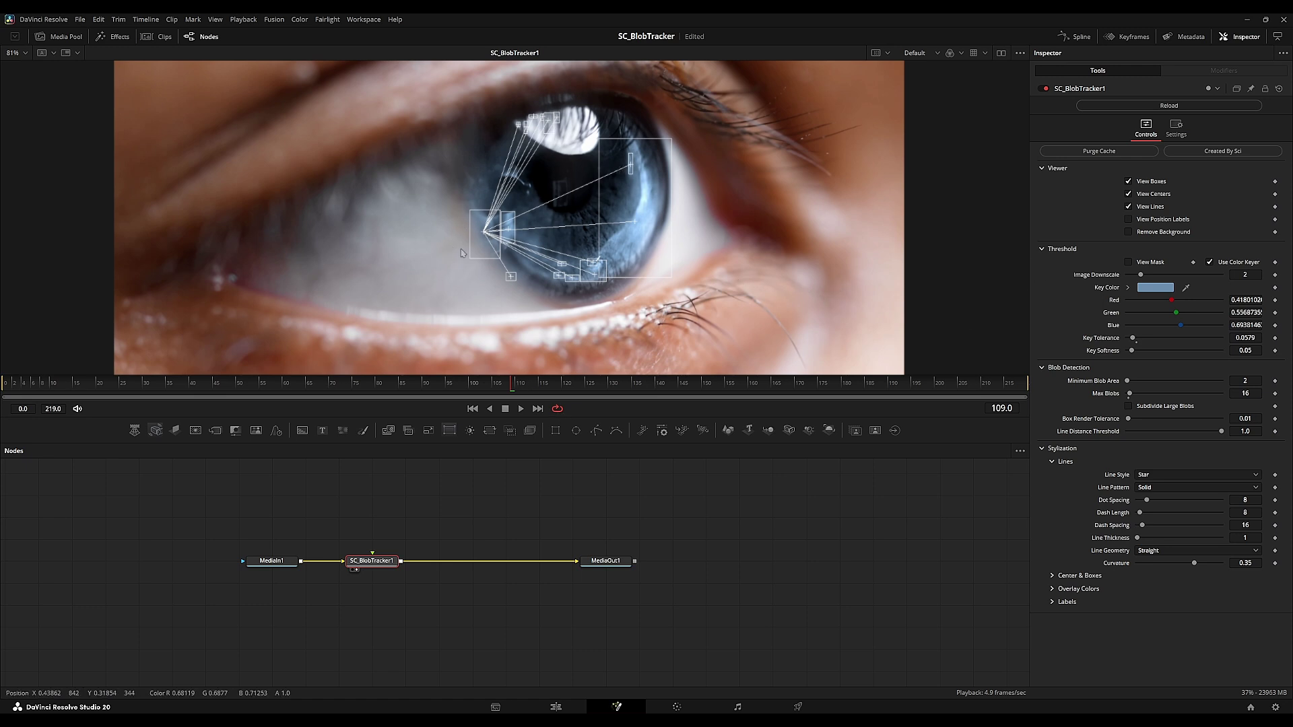
left_click(1163, 475)
left_click(1145, 525)
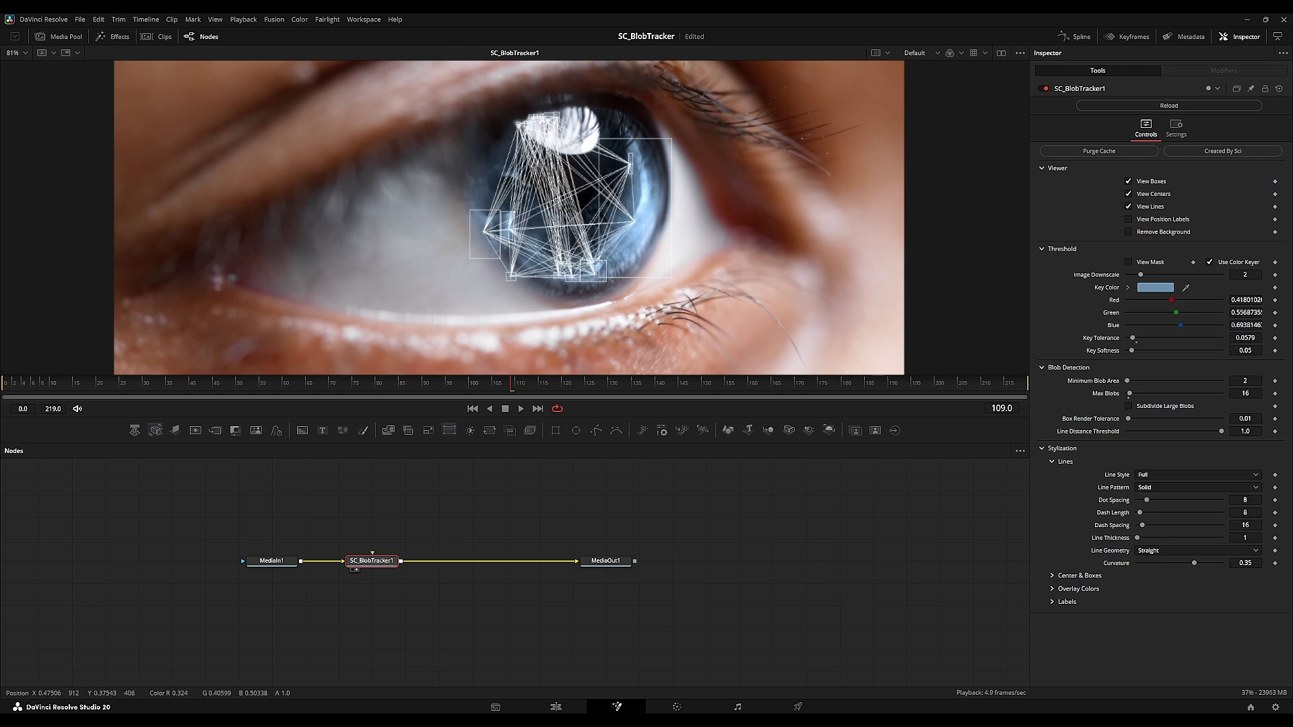
scroll(486, 250, "up", 4)
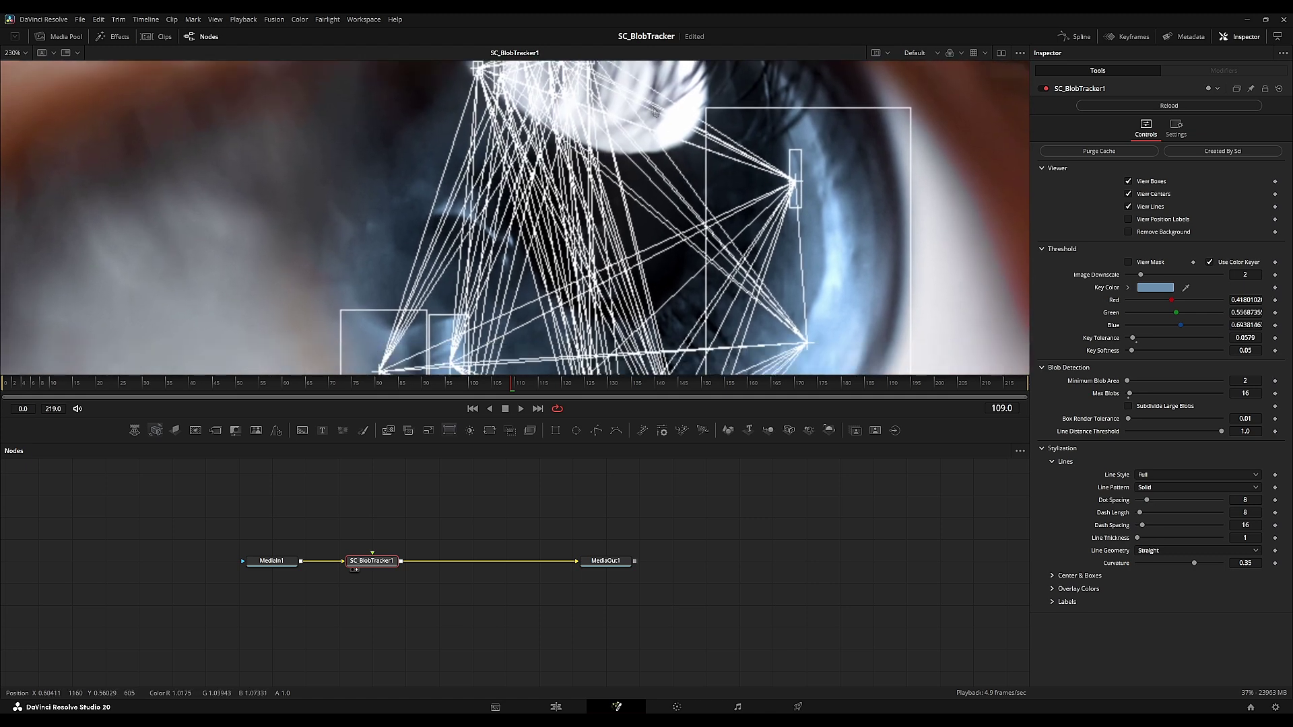
- Try a Line Distance Threshold of 0.1425 while playing the clip, and reset it to 1.0
key("ctrl+f")
left_click_drag(511, 386, 470, 385)
left_click_drag(1222, 433, 1139, 431)
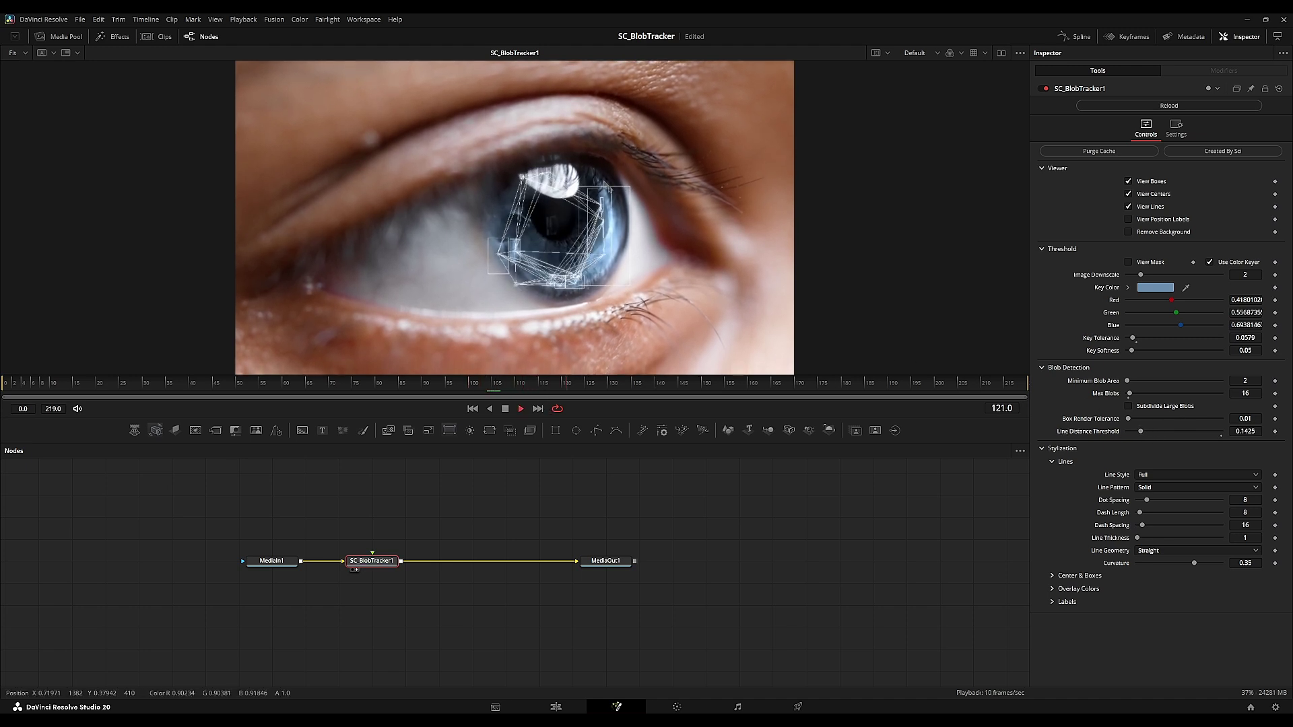
key("space")
left_click(1220, 437)
- Set Line Pattern to Dotted and raise Dot Spacing to 27, examining the dots on the iris
left_click(1166, 487)
left_click(1157, 512)
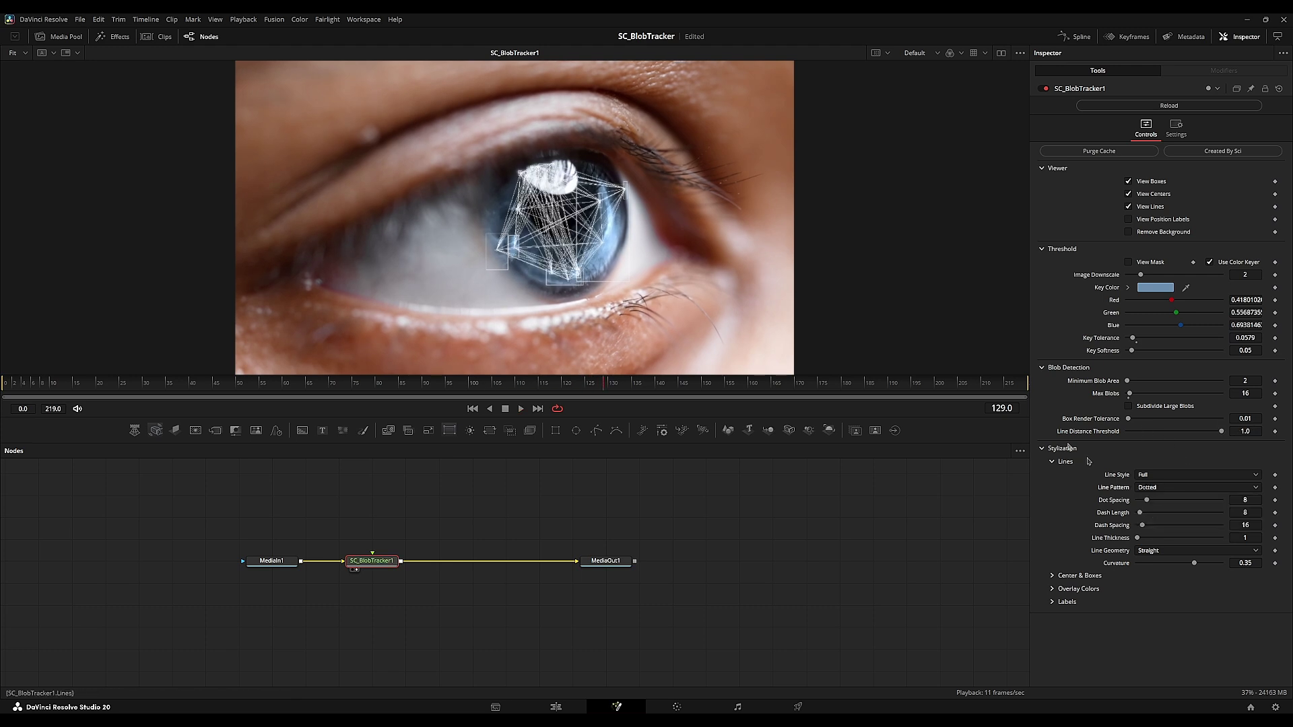
scroll(570, 253, "up", 2)
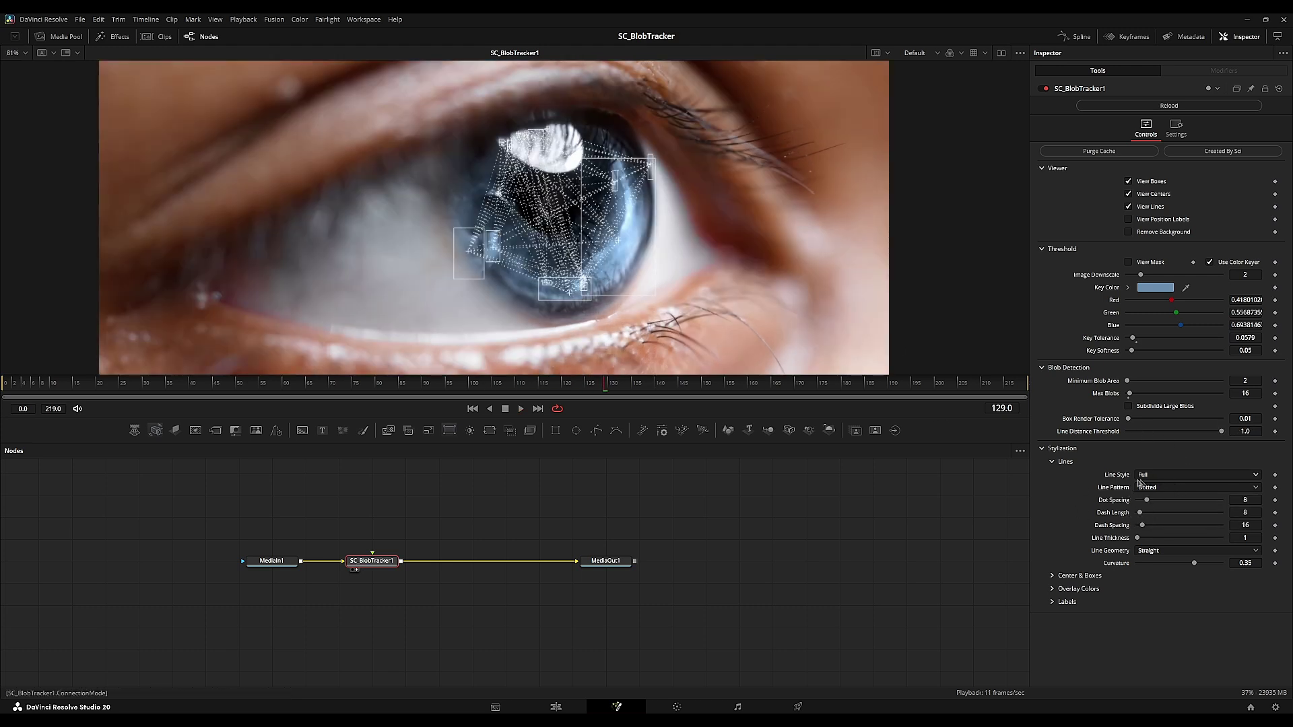
left_click_drag(624, 226, 612, 236)
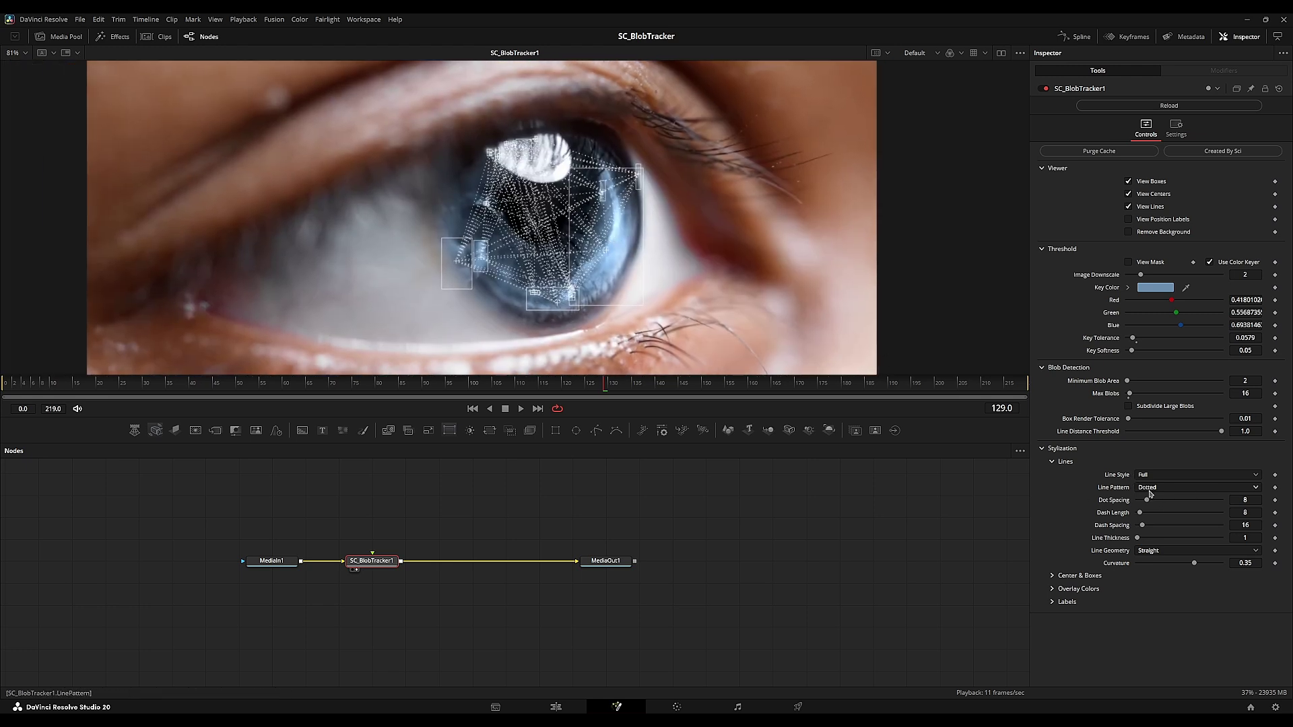
left_click_drag(1146, 499, 1177, 500)
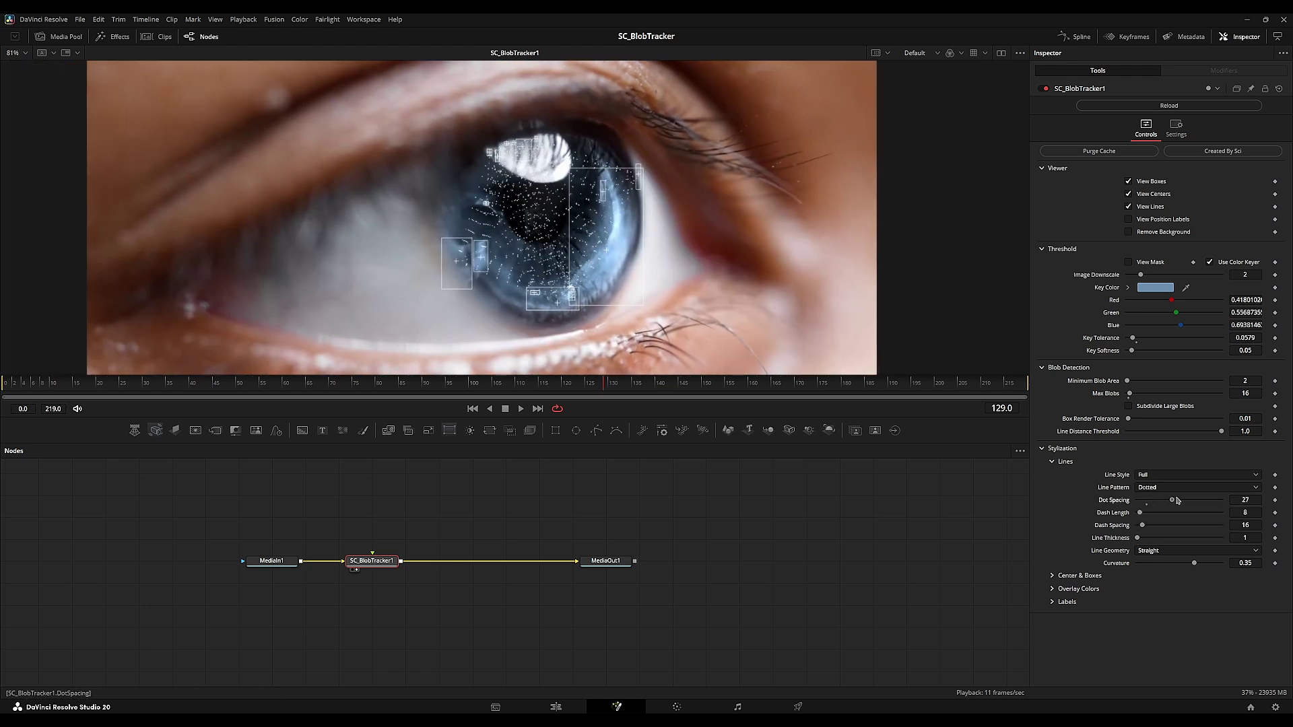
- Set Line Pattern to Dashed with a Dash Length of 77, and reset Dash Spacing to 16
left_click(1156, 487)
left_click(1155, 523)
left_click_drag(1141, 525, 1121, 543)
left_click(1142, 529)
- Compare the Curved and Straight line geometries, and set Line Geometry to Curved
left_click(1166, 551)
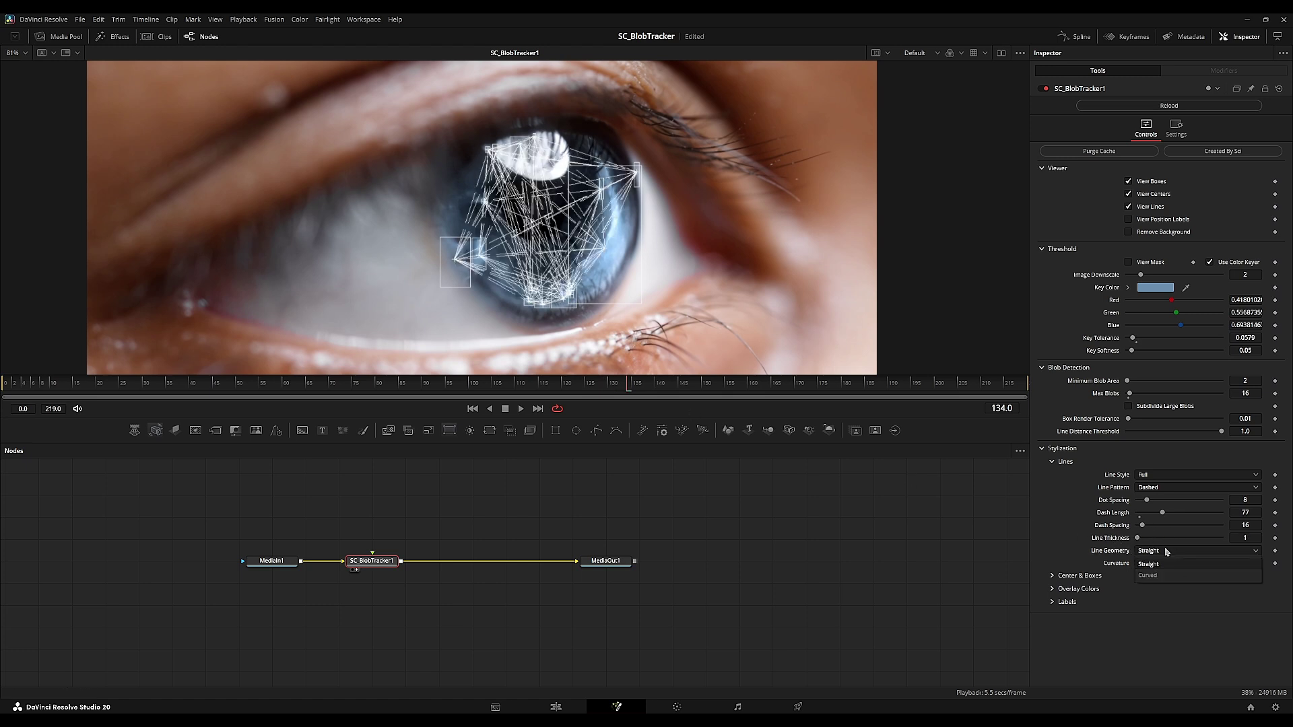
left_click(1148, 575)
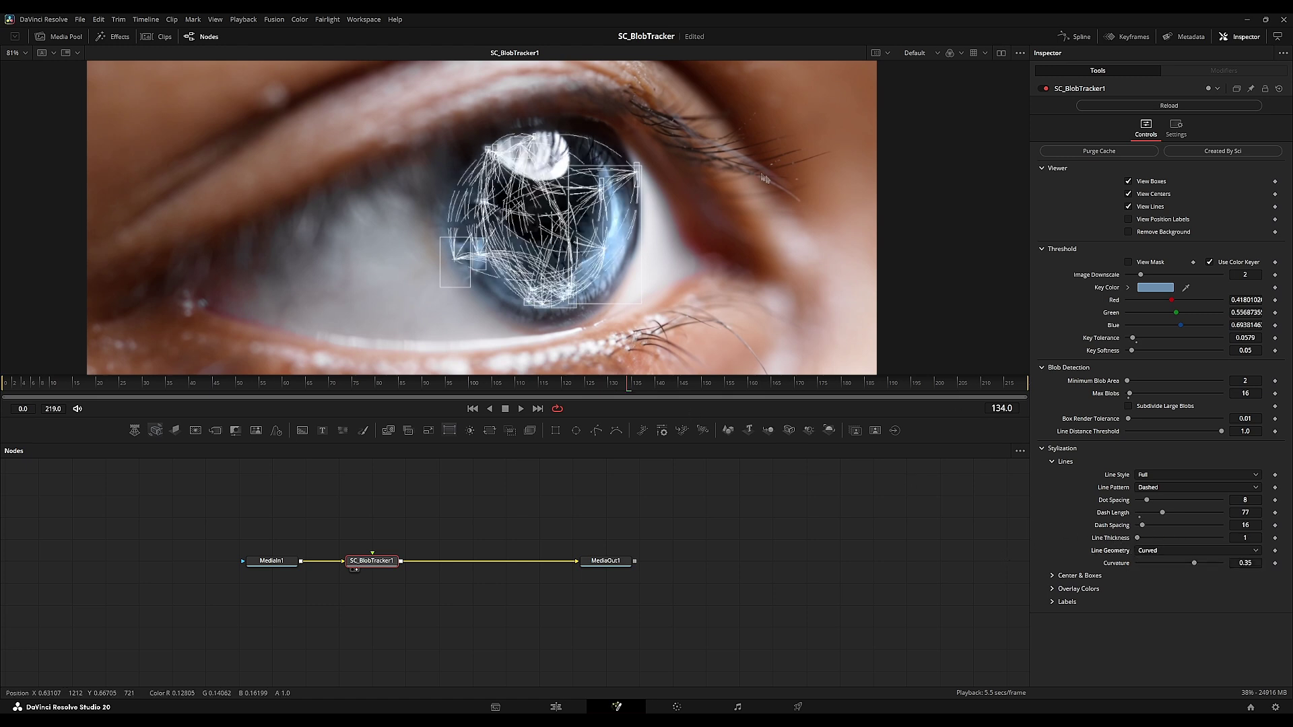
left_click(1185, 550)
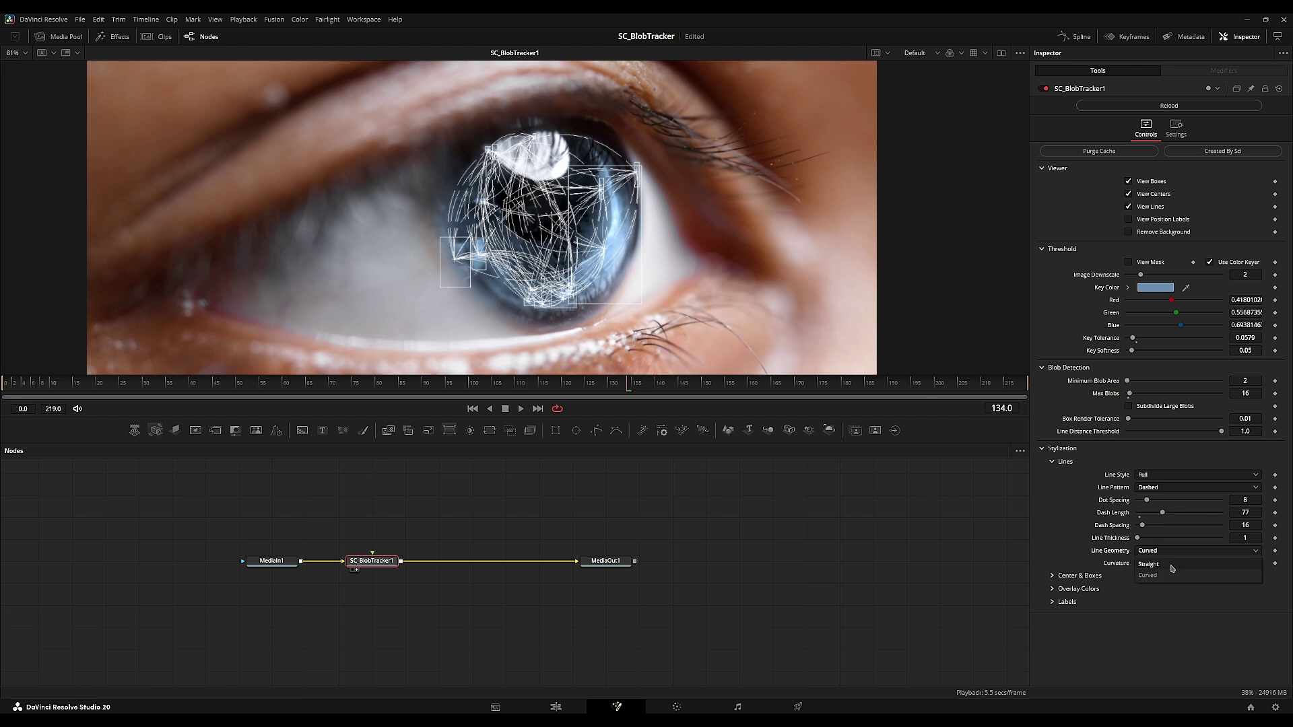
left_click(1145, 564)
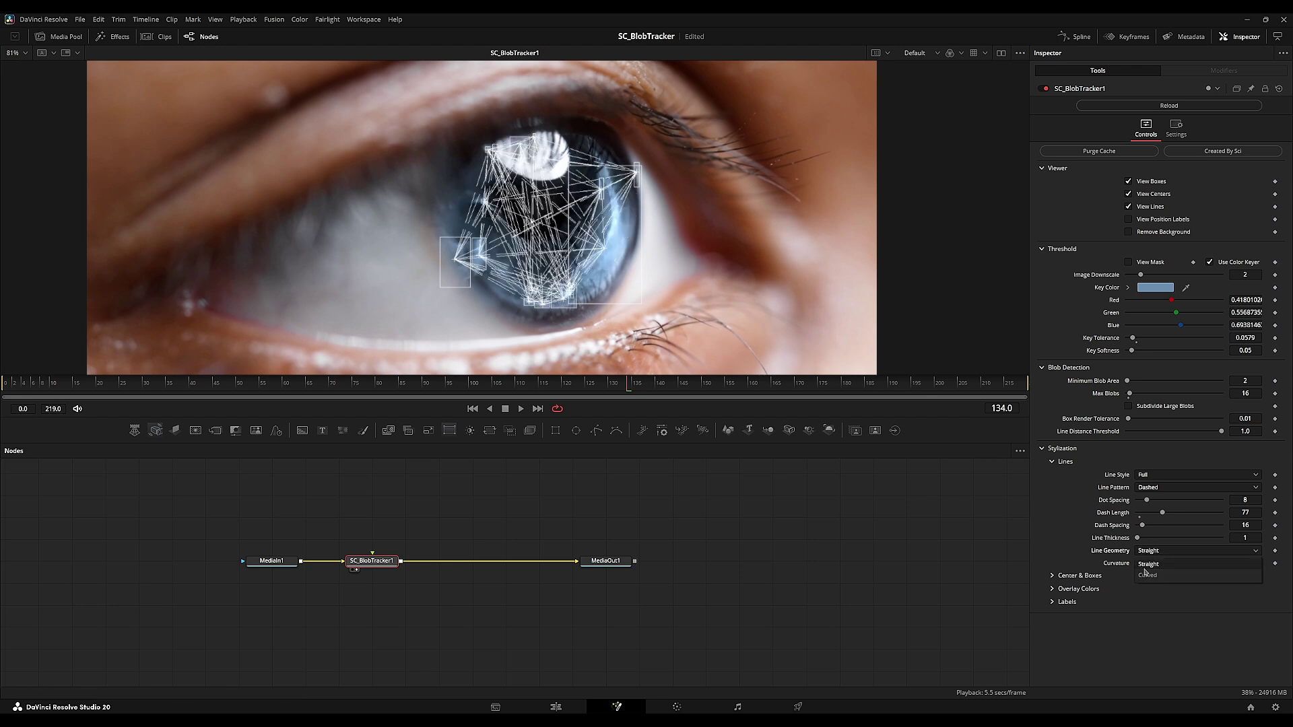
left_click(1146, 574)
- Try a Curvature of 1.0, play the clip to check the curved lines, and reset Curvature to 0.35
left_click_drag(1195, 563, 1247, 564)
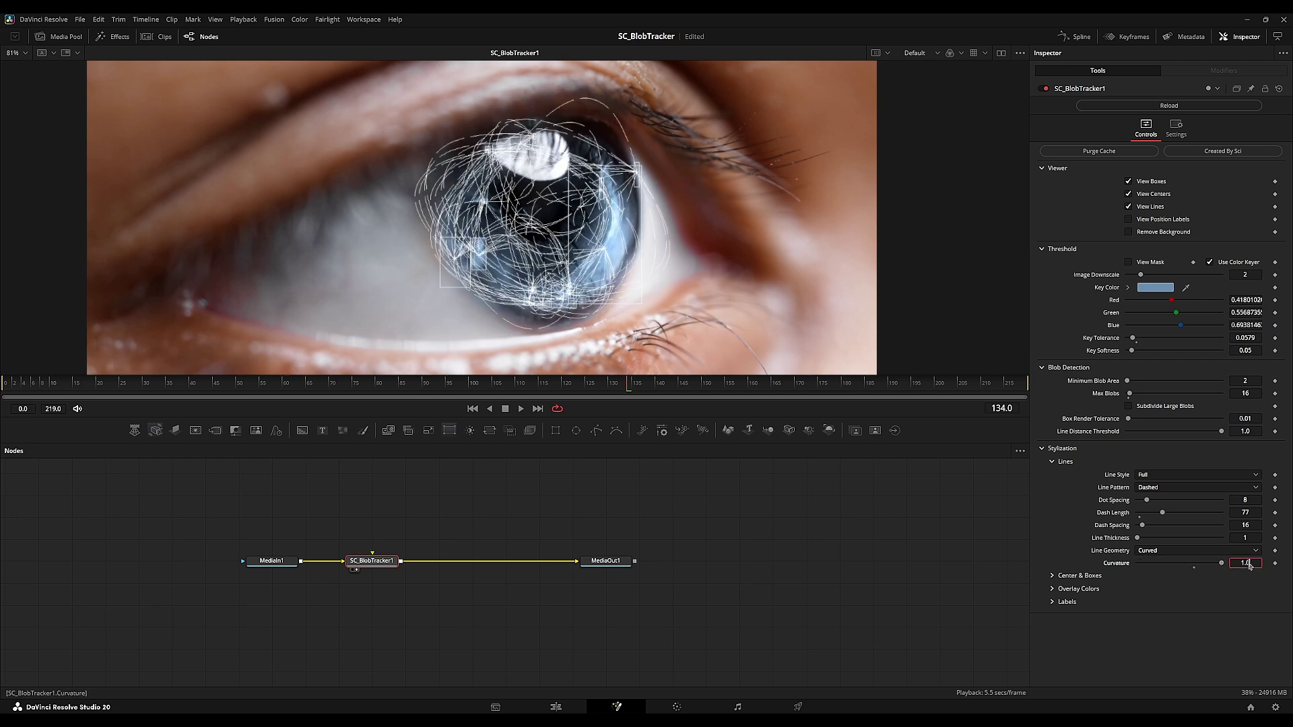
left_click(1243, 574)
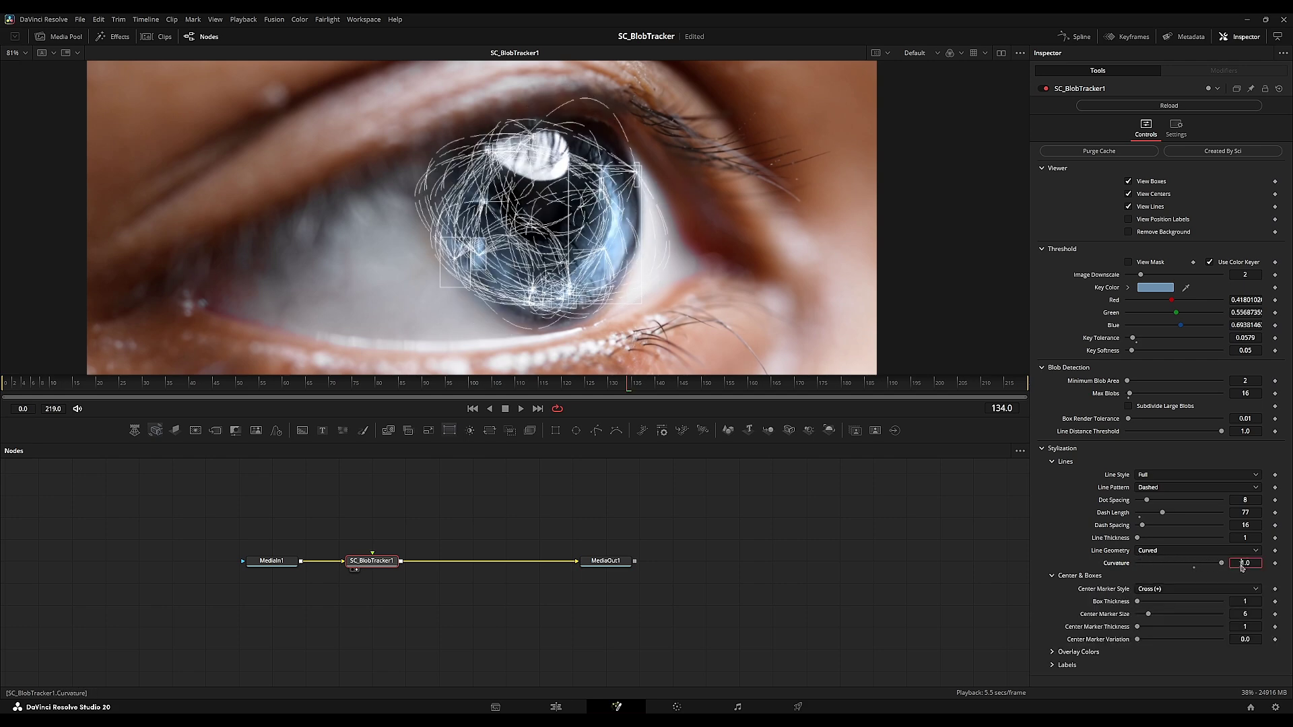
left_click(1052, 577)
key("Return")
key("ctrl+f")
key("space")
left_click_drag(654, 387, 240, 386)
key("space")
left_click(1186, 568)
key("space")
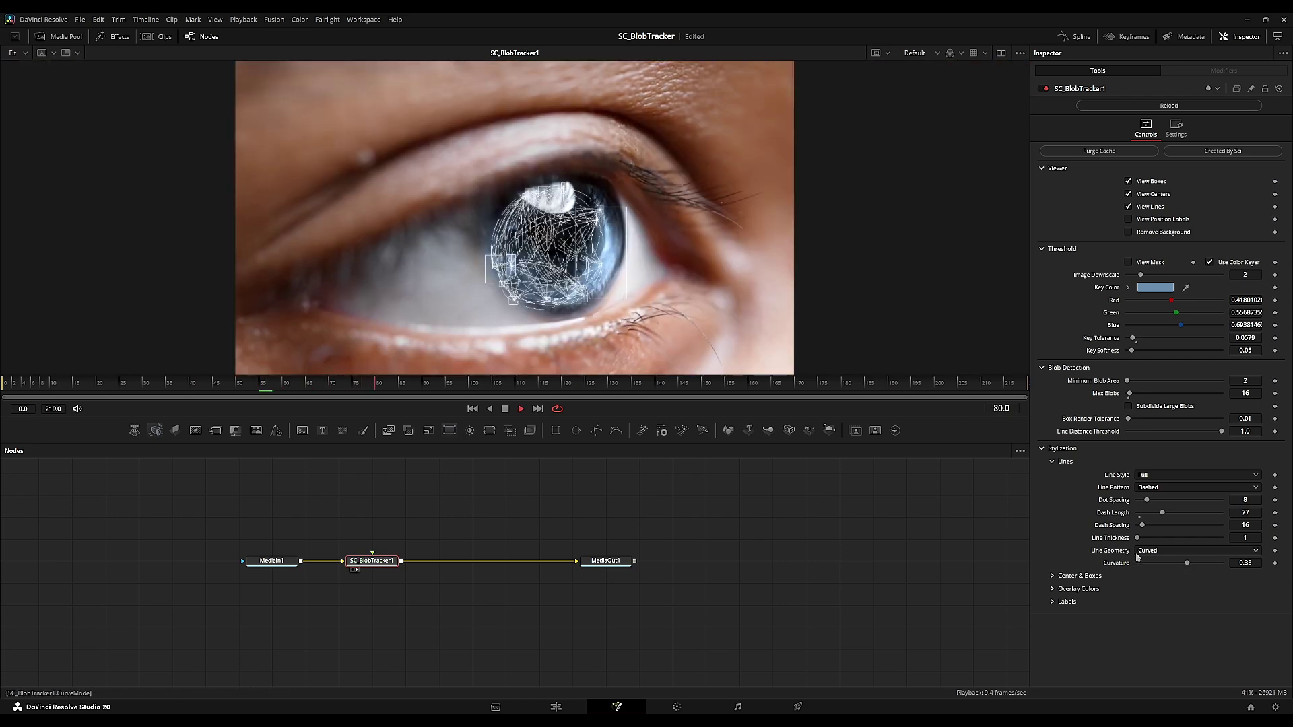
- Stop playback at frame 82, collapse the Lines settings and expand Center & Boxes
key("space")
left_click(1053, 461)
left_click(1053, 475)
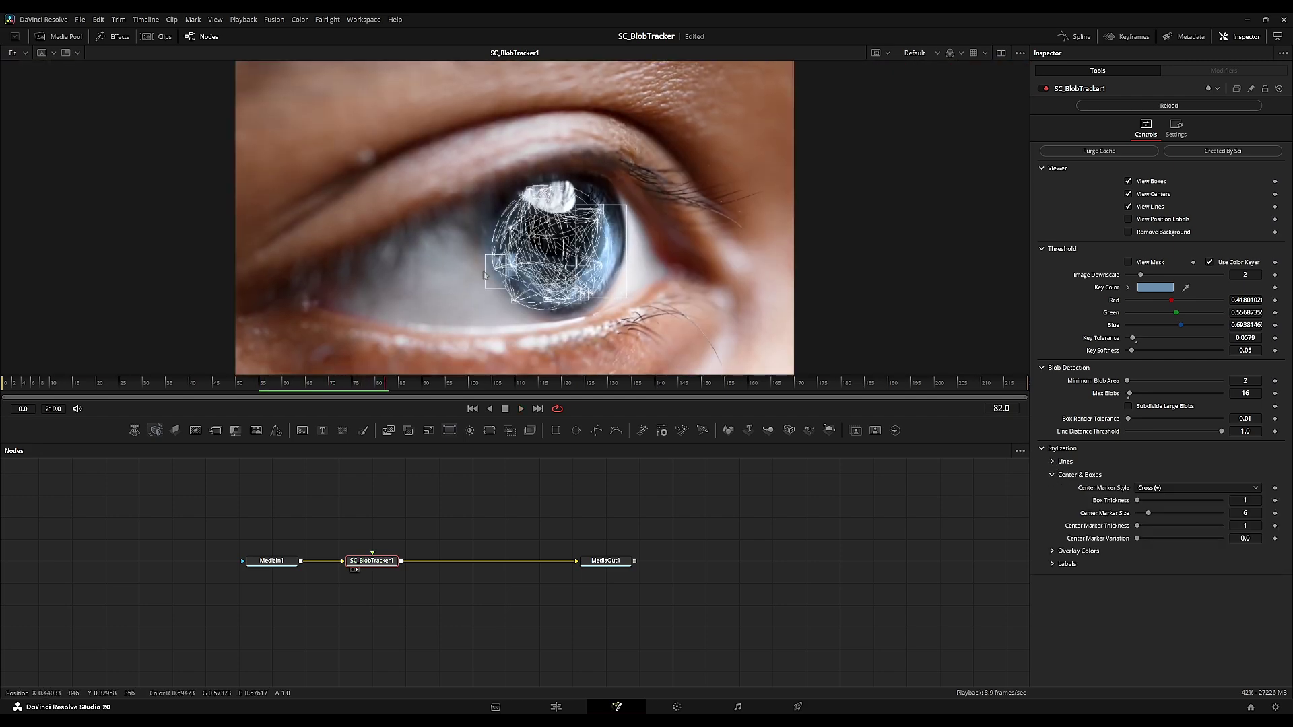
- Keep Center Marker Style at Cross (+) and turn off View Lines and View Boxes so only the centers show
left_click(1146, 488)
left_click(1190, 499)
left_click(1152, 208)
left_click(1151, 182)
scroll(624, 176, "up", 5)
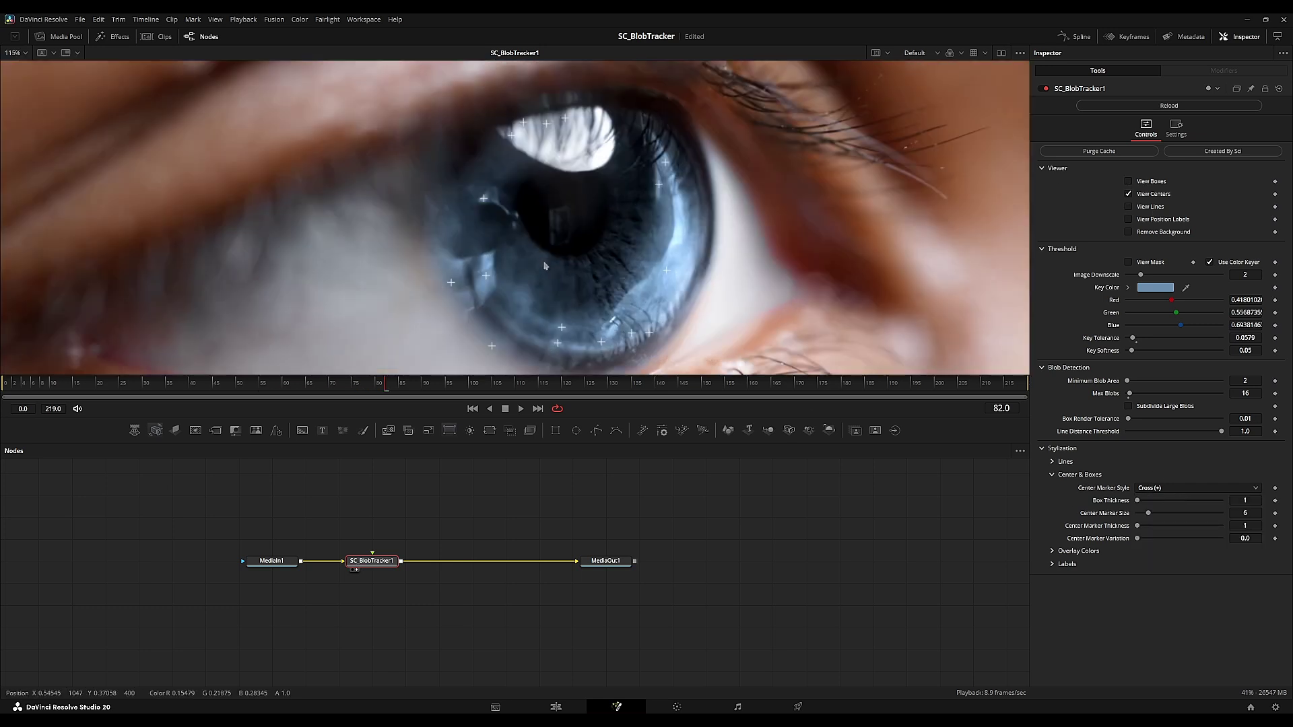
- Set Max Blobs to 32 and enable Subdivide Large Blobs
left_click(1244, 394)
type("32")
key("Return")
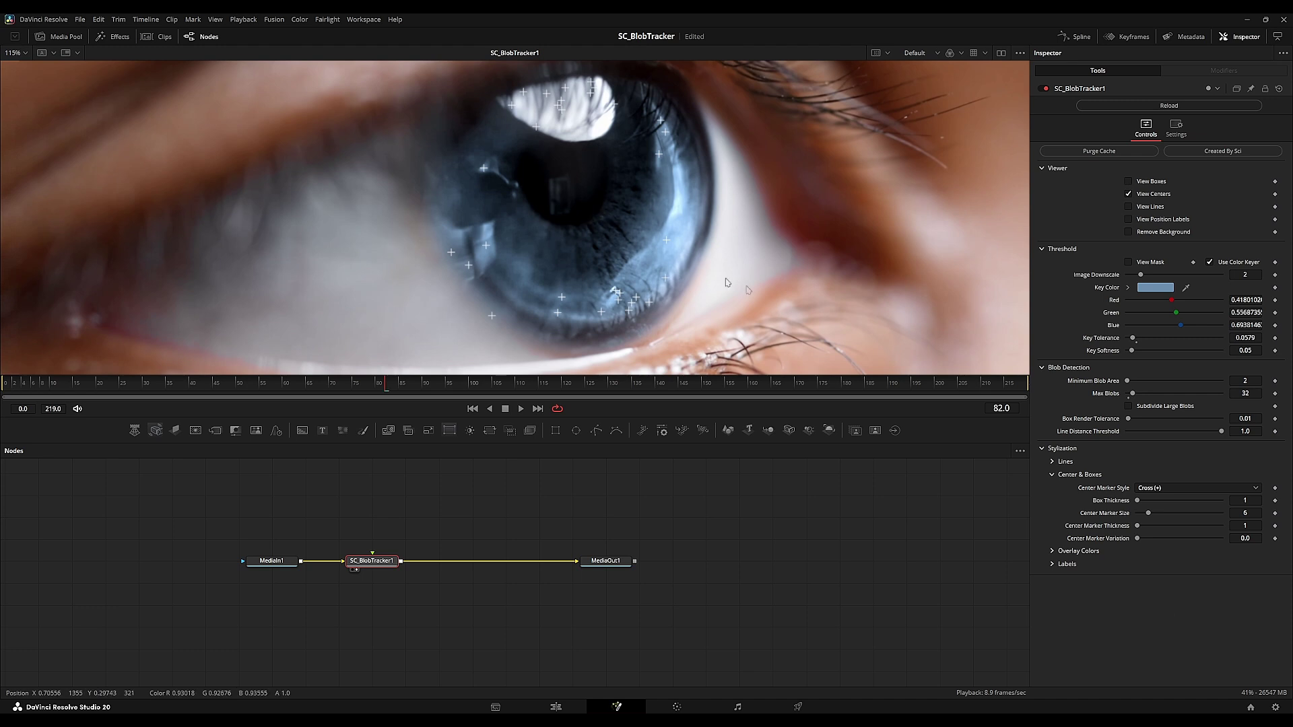
left_click(1129, 406)
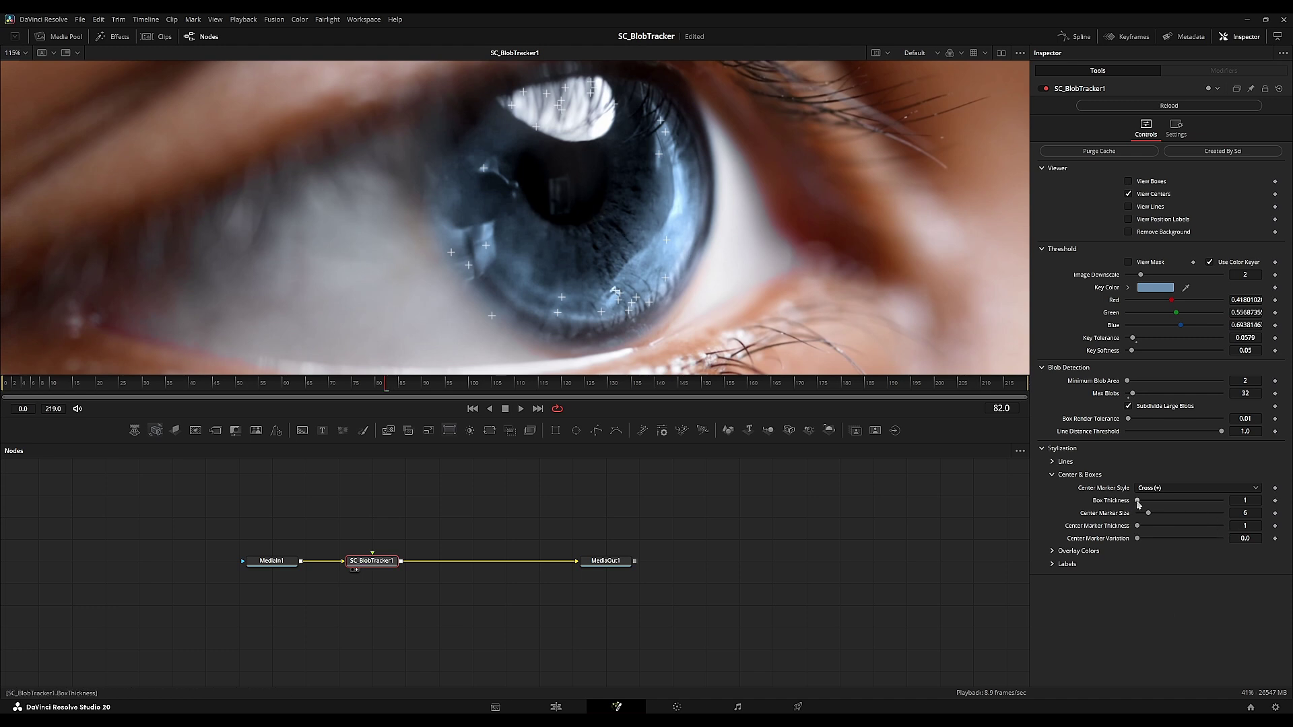
- Try the X option as Center Marker Style and look at the markers on the iris
left_click(1164, 488)
left_click(1156, 502)
left_click(1157, 488)
left_click(1154, 513)
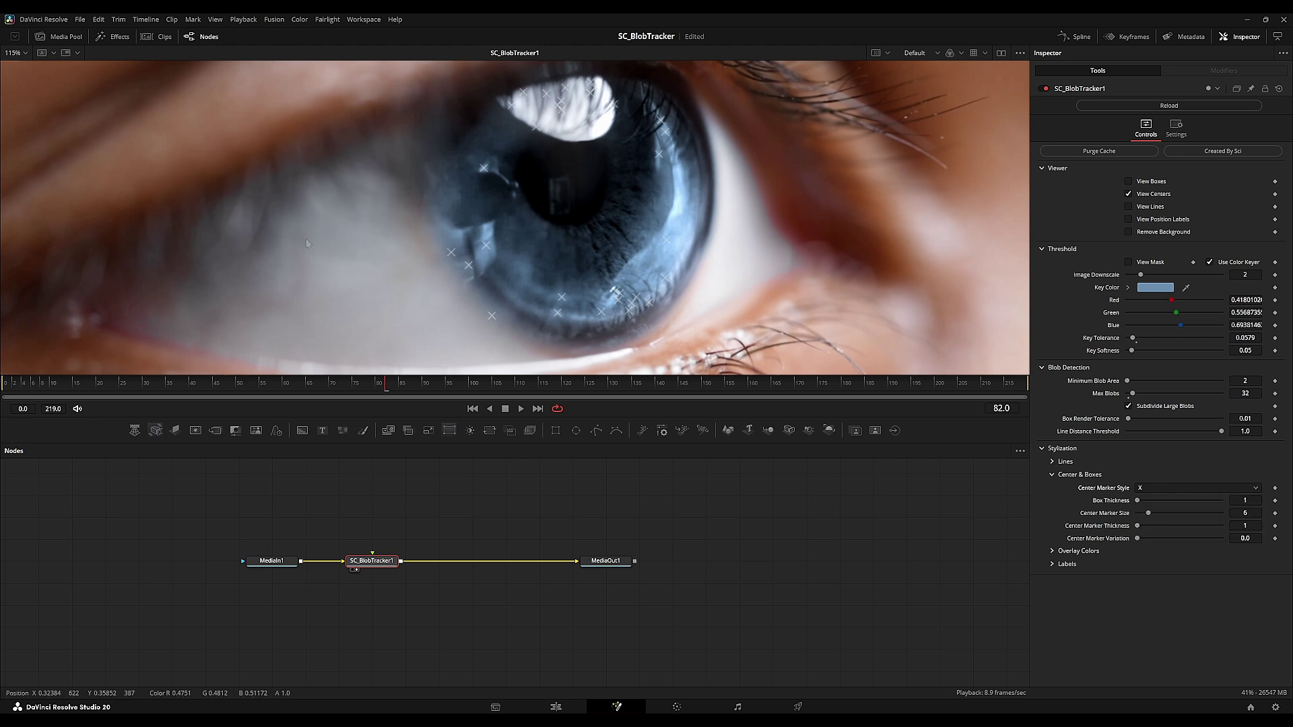
scroll(327, 292, "down", 1)
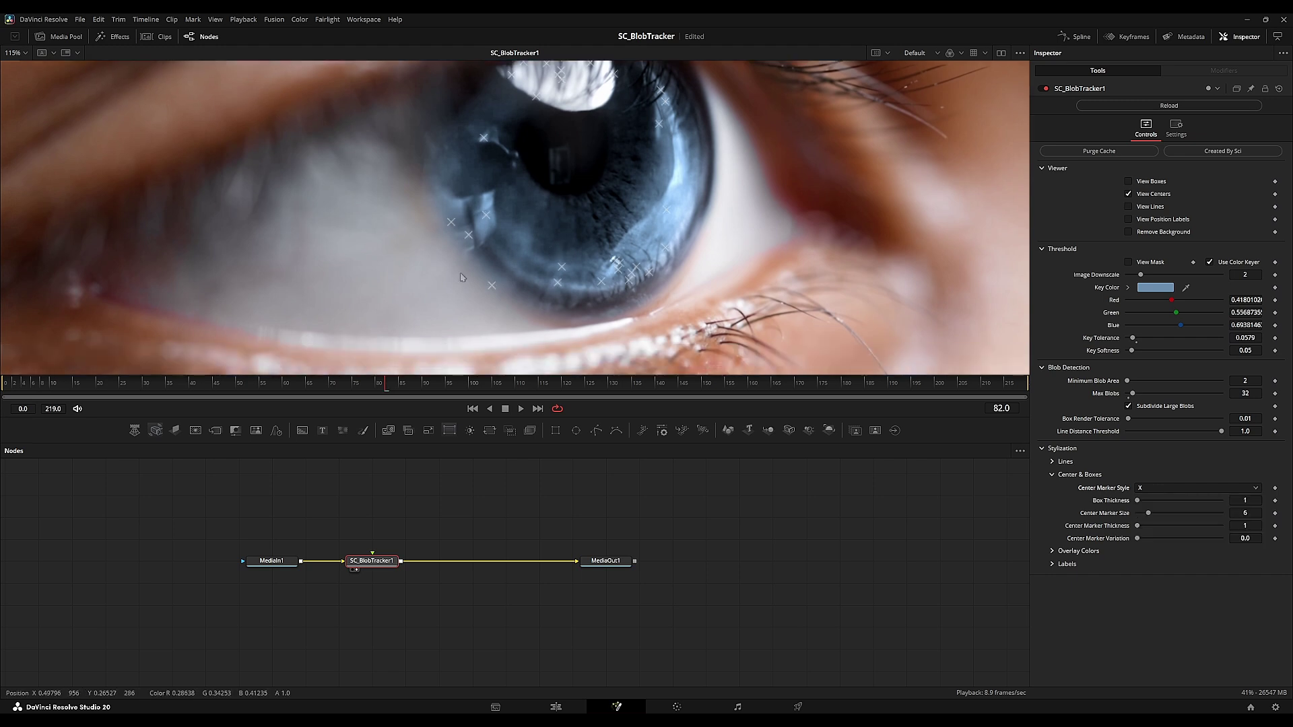
- Try the Brackets [] option as Center Marker Style and inspect the markers up close
left_click(1184, 488)
left_click(1210, 522)
left_click(1187, 489)
left_click(1179, 524)
scroll(695, 278, "up", 2)
scroll(695, 276, "down", 1)
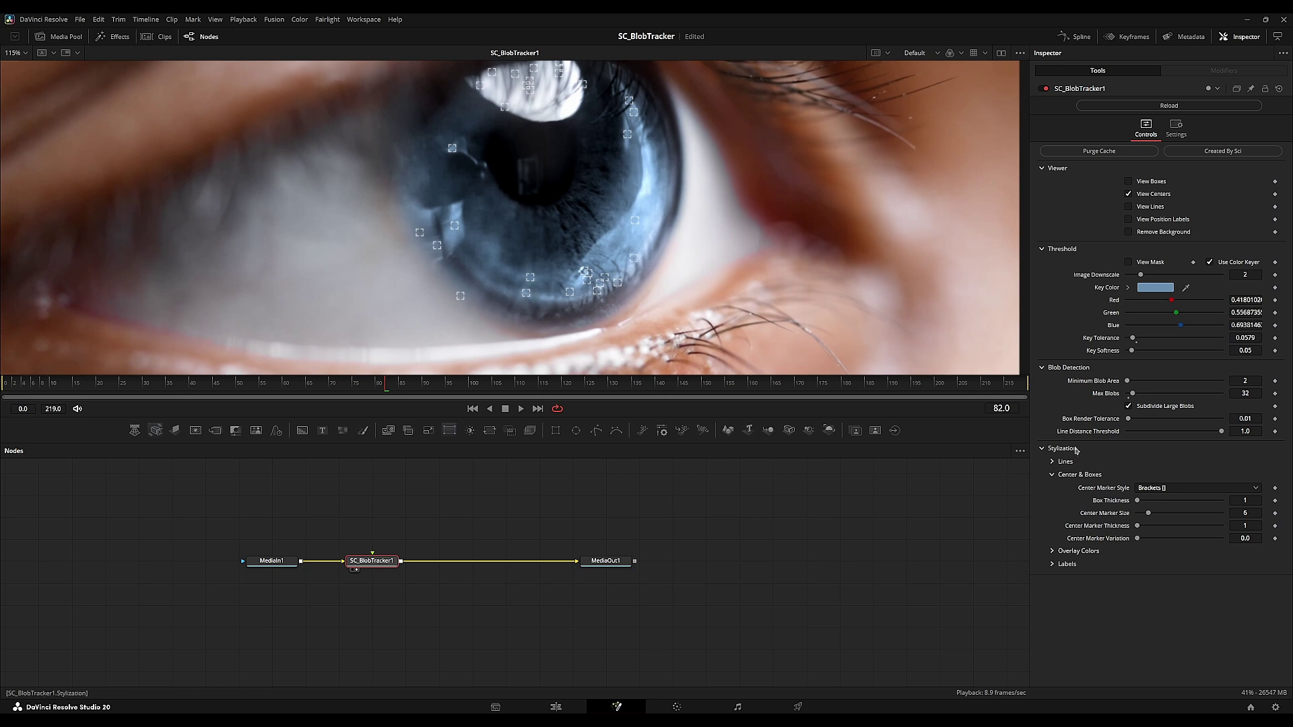
- Compare the Circle (Filled) and Circle (Outline) center marker styles on the eye
left_click(1165, 488)
left_click(1152, 535)
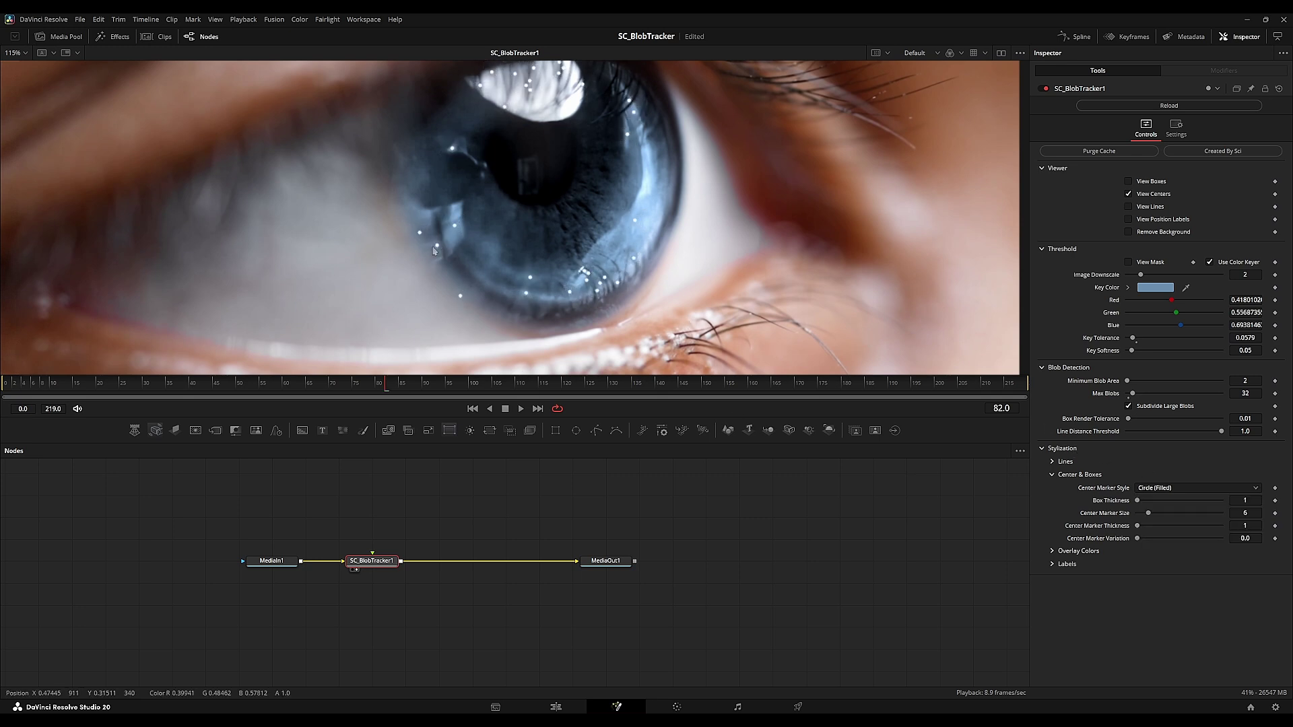
left_click(1195, 487)
left_click(1161, 547)
scroll(663, 198, "down", 3)
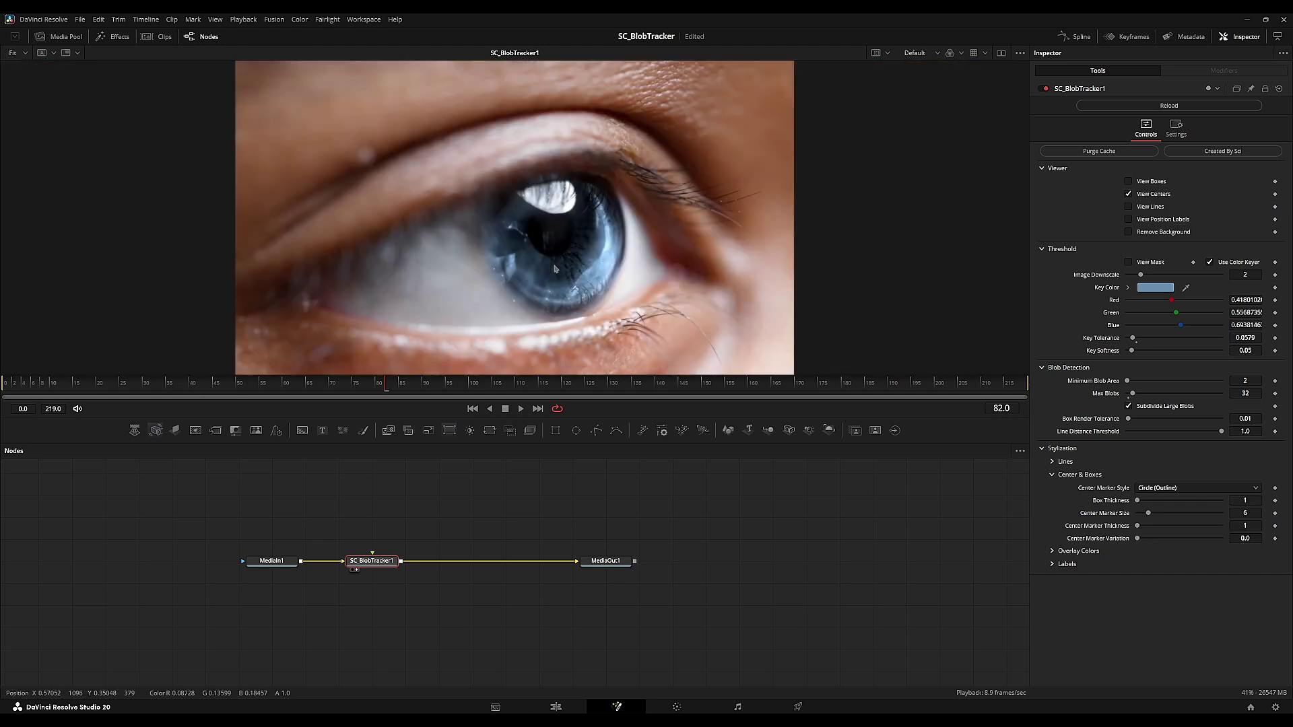
- Set Center Marker Style to Custom Image
scroll(700, 222, "up", 1)
left_click(1177, 490)
left_click(1156, 557)
scroll(539, 318, "up", 2)
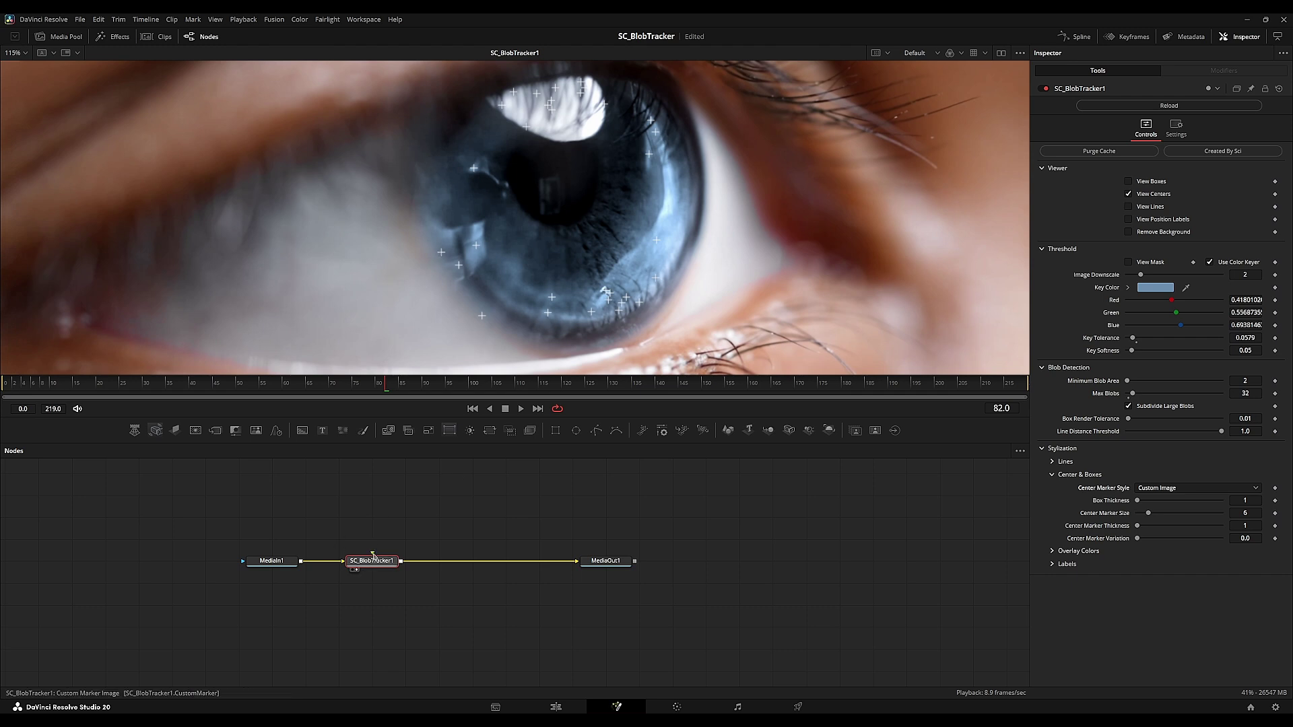
- Add BocchiMatte.png from the Media Pool to the node graph above SC_BlobTracker1 and view it fitted
left_click(59, 36)
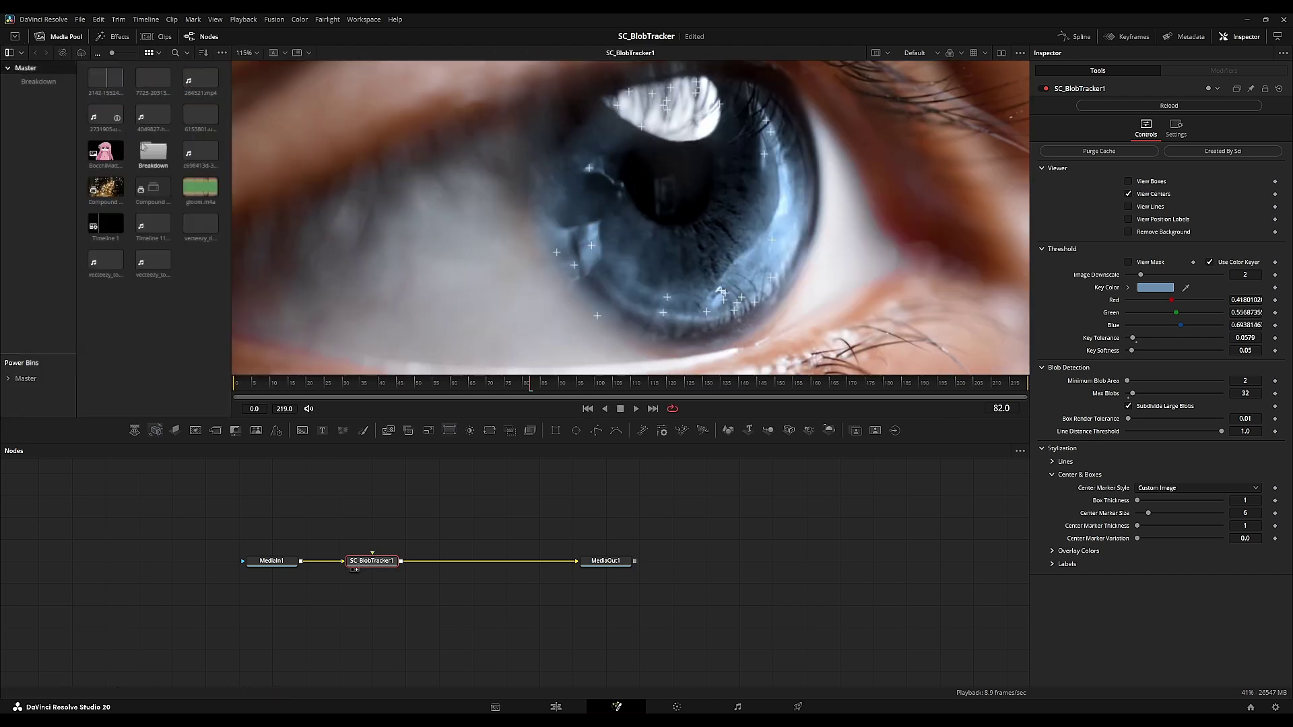
left_click_drag(105, 151, 405, 539)
key("2")
key("ctrl+f")
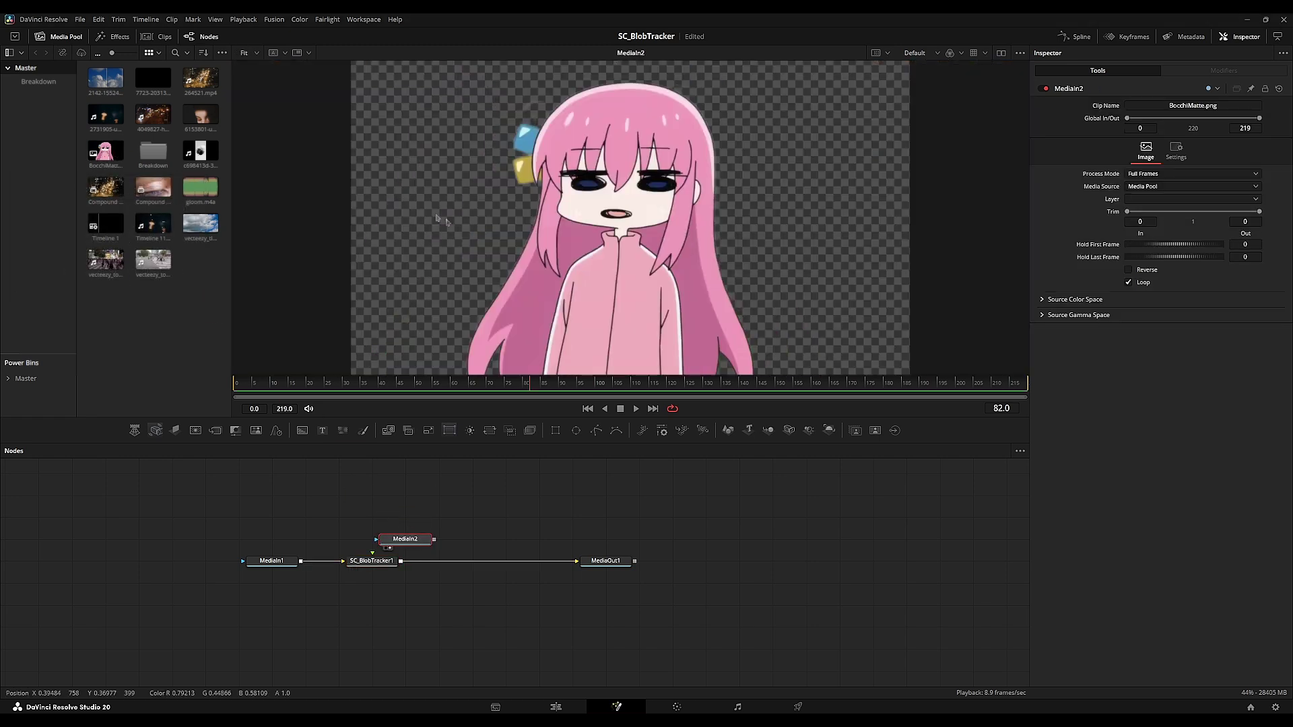
- Connect the MediaIn2 image to the custom marker input of SC_BlobTracker1, and view the tracker's output
left_click(41, 37)
left_click(371, 561)
left_click_drag(435, 540, 339, 497)
key("2")
scroll(571, 266, "up", 3)
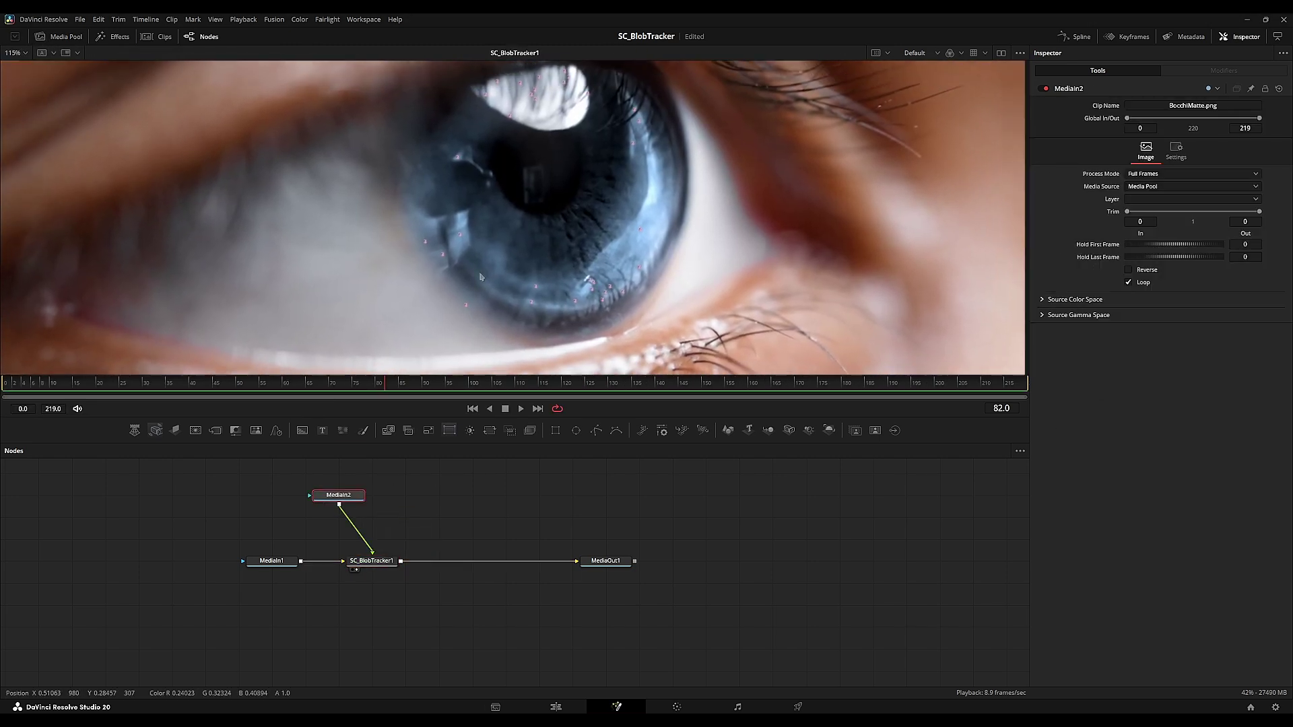
- Raise Center Marker Size to 32 on SC_BlobTracker1 and play the clip to check the custom image markers
left_click(374, 560)
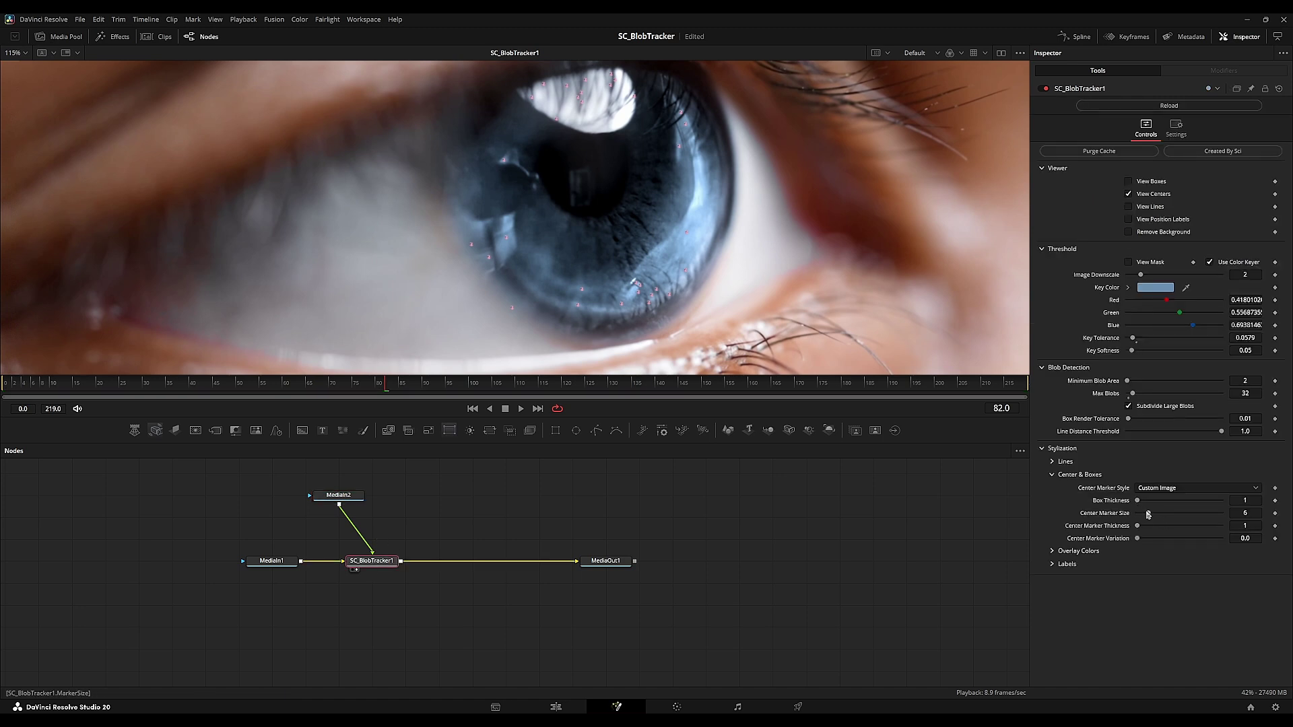
left_click_drag(1159, 515, 1247, 520)
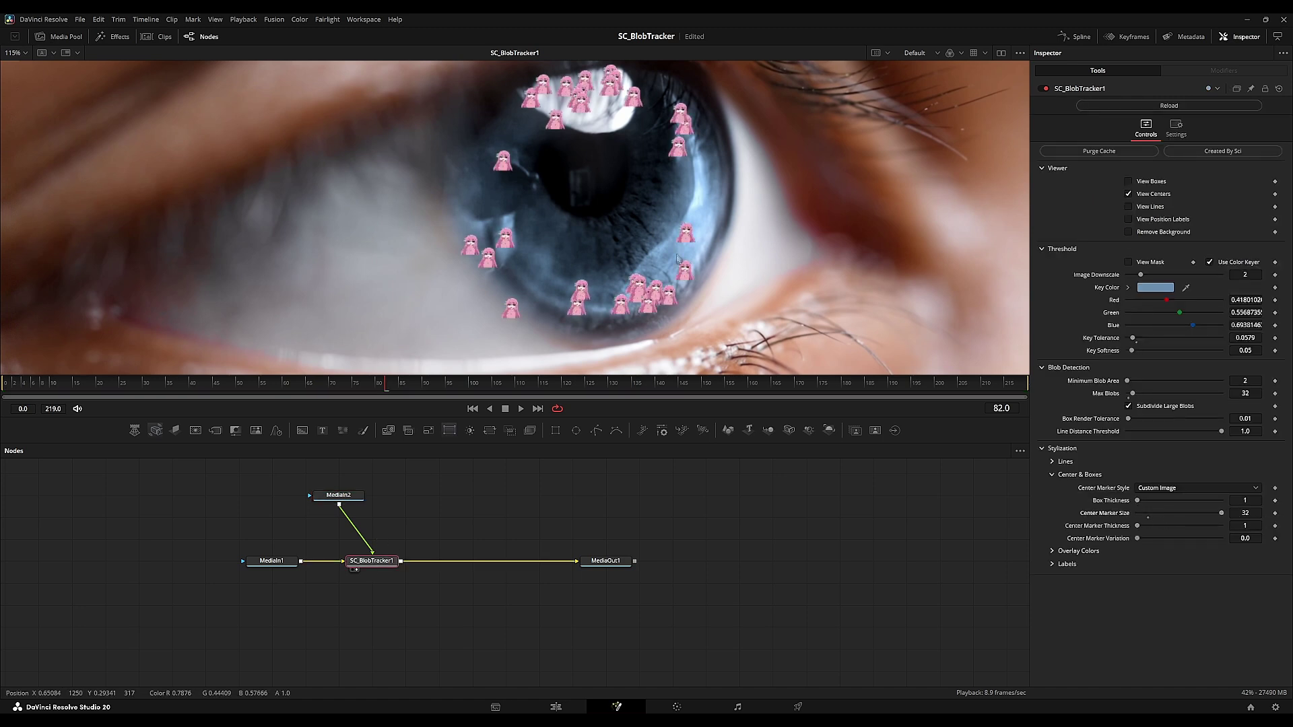
key("space")
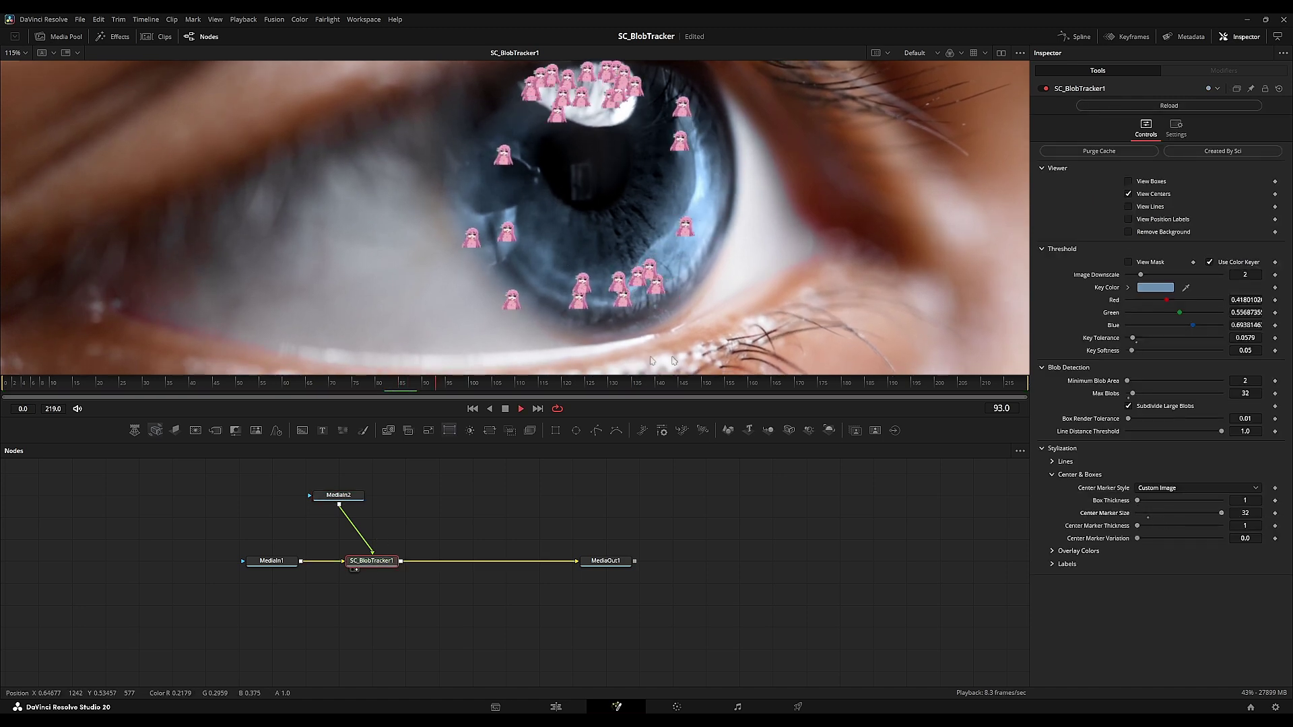
key("space")
key("space")
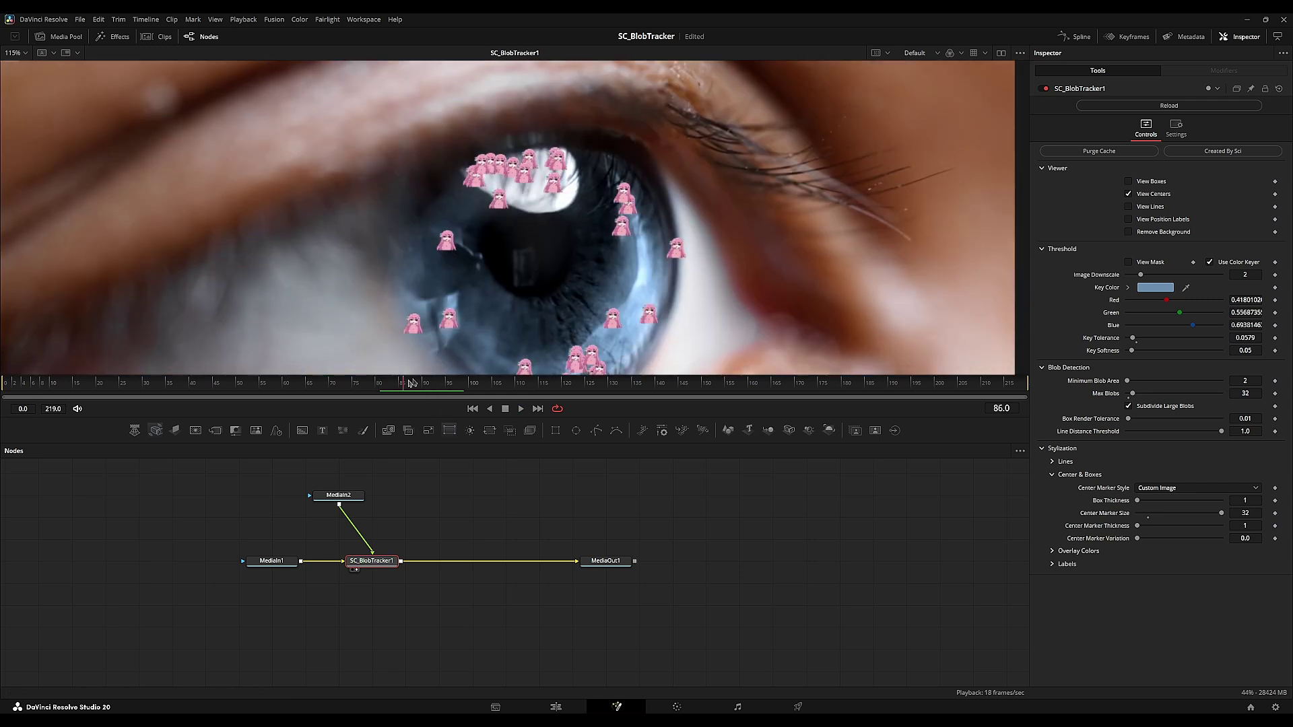
key("space")
key("ctrl+f")
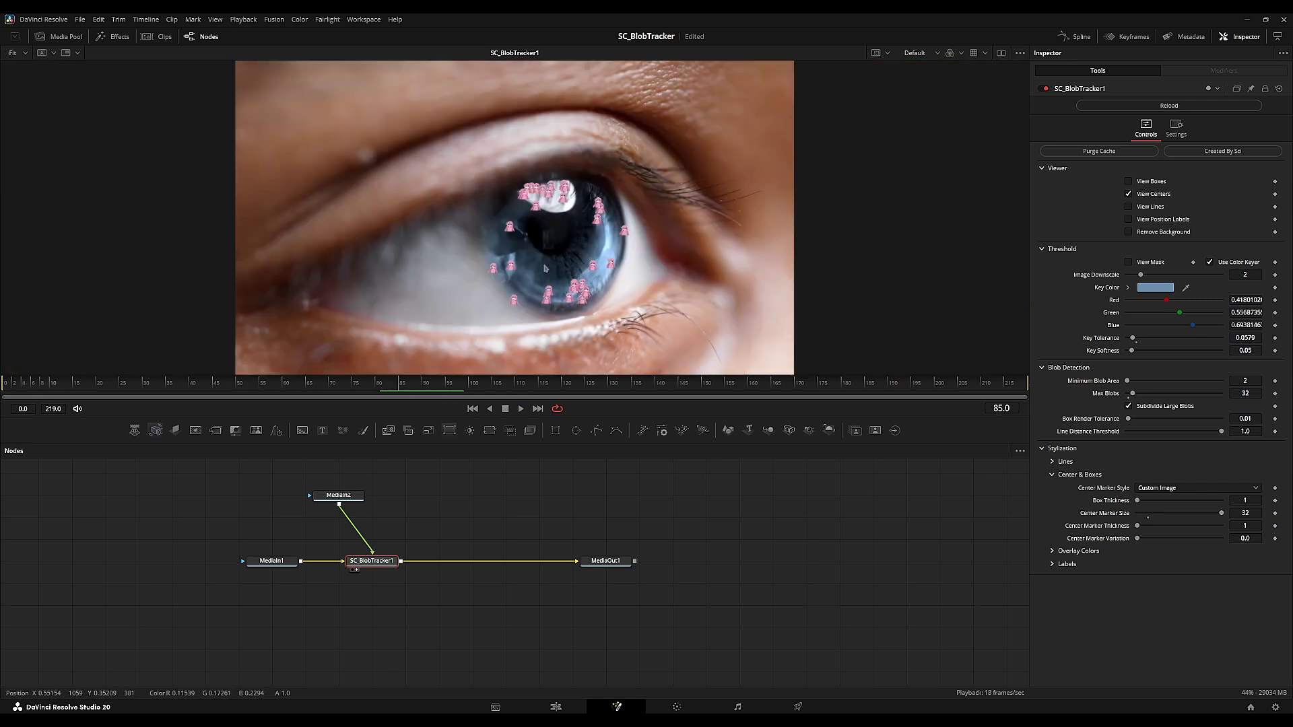
scroll(547, 259, "up", 3)
- Disconnect and delete the MediaIn2 node, and return SC_BlobTracker1 to Cross (+) markers with a Center Marker Size of 6
left_click_drag(335, 499, 202, 477)
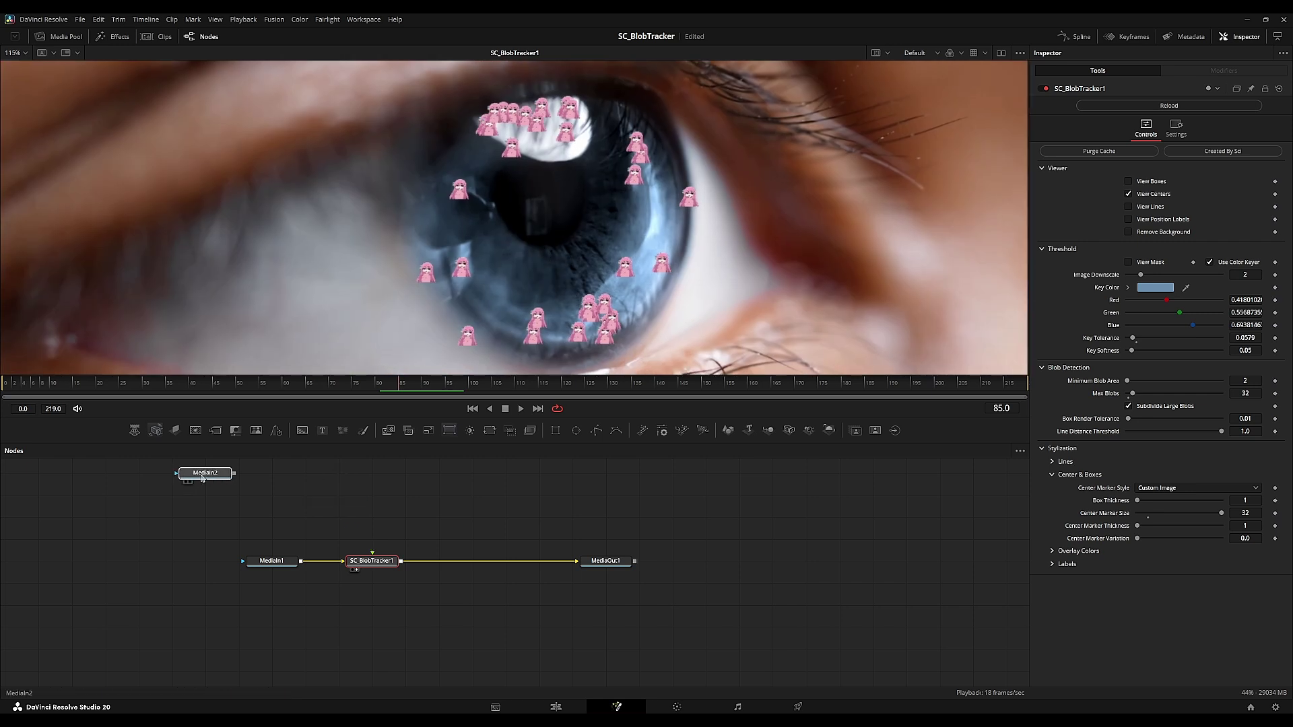
key("Delete")
left_click(371, 560)
left_click(1156, 488)
left_click(1141, 514)
left_click(1150, 515)
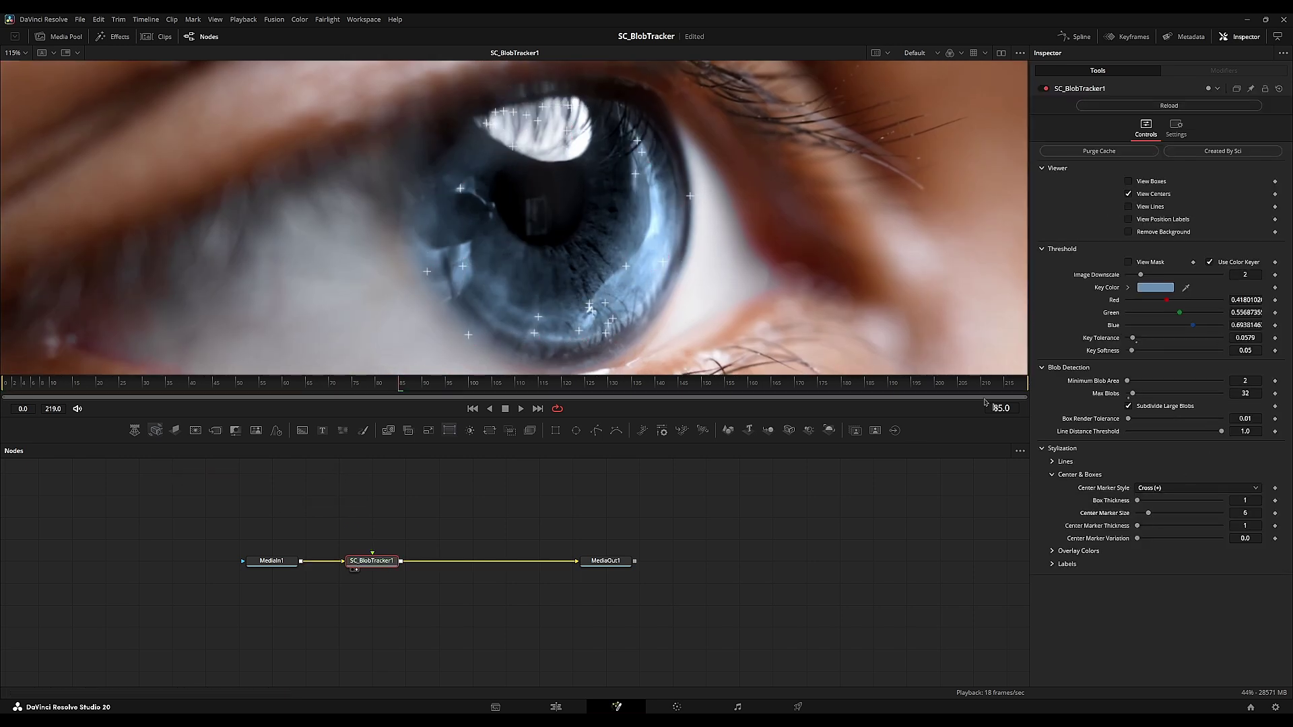
- Turn on View Boxes and try other Box Thickness and Center Marker Thickness values, leaving both at 1
left_click(1163, 183)
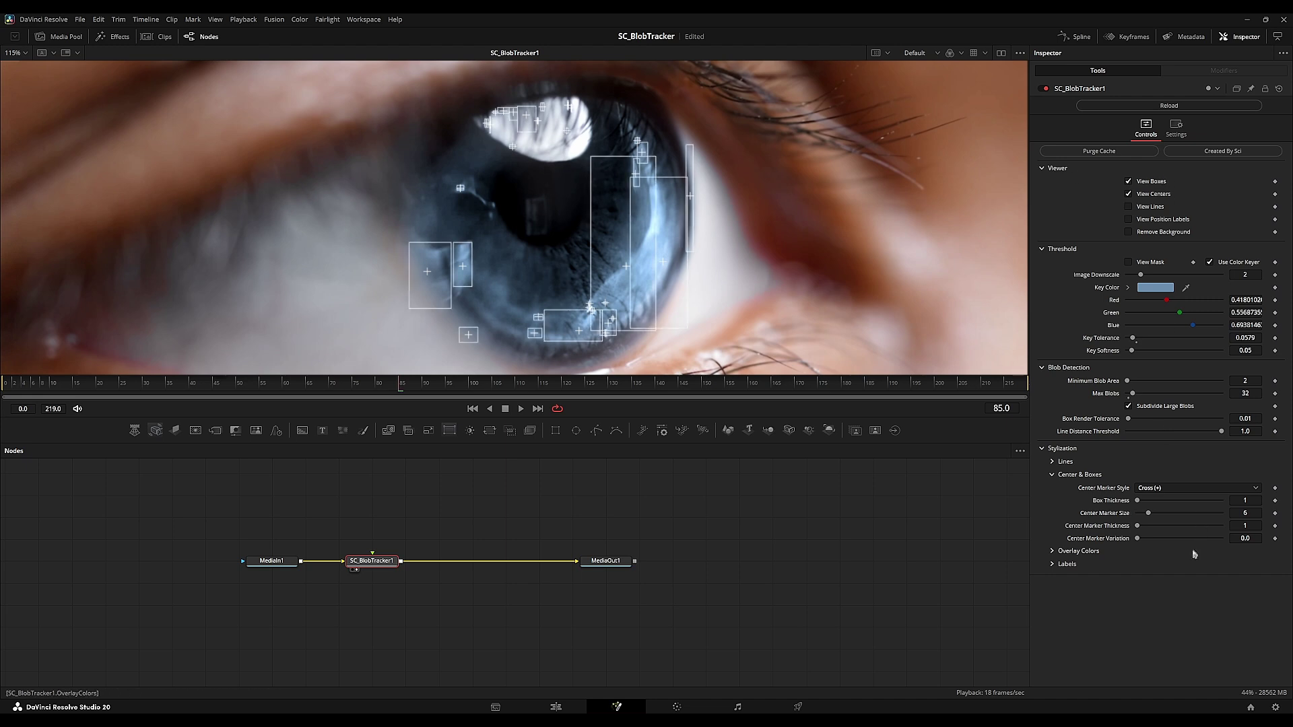
mouse_move(1141, 504)
left_mouse_down()
mouse_move(1193, 506)
mouse_move(1028, 497)
left_mouse_up()
mouse_move(1136, 528)
left_mouse_down()
mouse_move(1202, 528)
mouse_move(1067, 520)
mouse_move(915, 480)
left_mouse_up()
- Try a Center Marker Variation of 2.0 and reset it to 0.0
left_click_drag(1138, 539, 1266, 544)
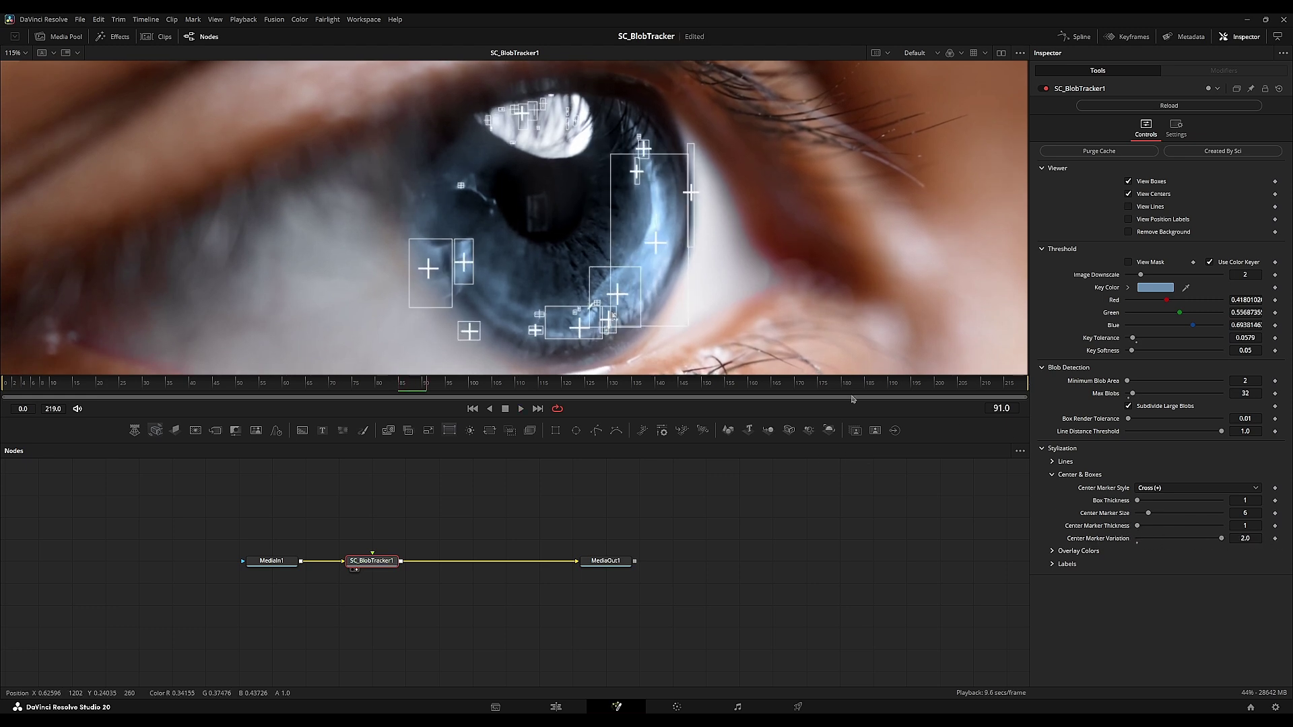
left_click(1137, 538)
- Expand Overlay Colors in place of Center & Boxes, and look over the Box Color picker and its Alpha, leaving Alpha at 1.0
left_click(1051, 550)
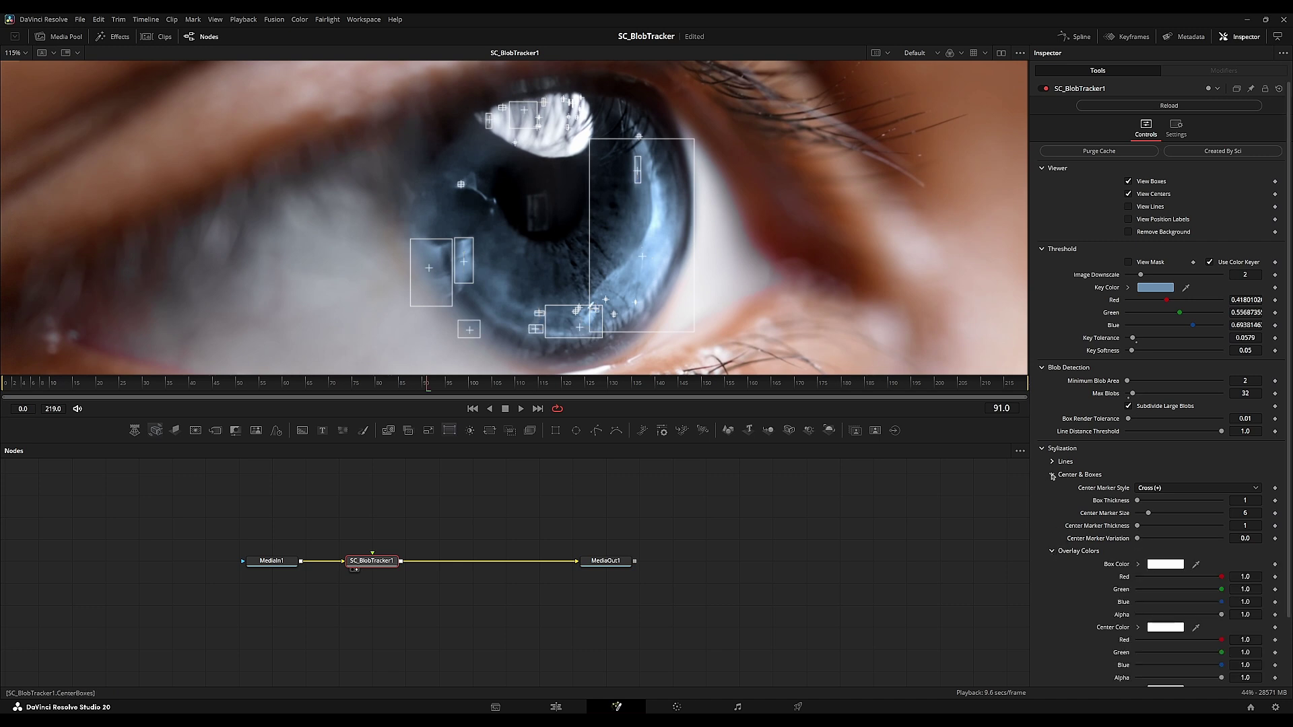
left_click(1049, 475)
scroll(1066, 542, "down", 1)
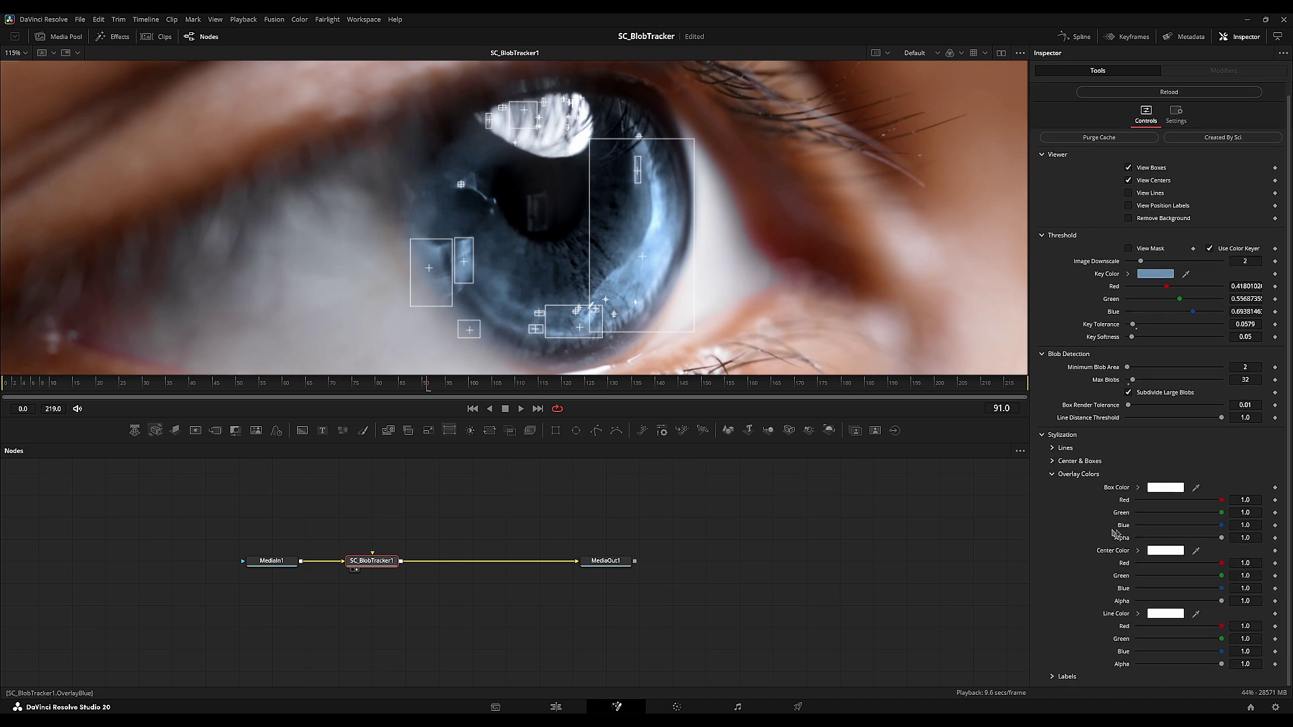
left_click(1137, 487)
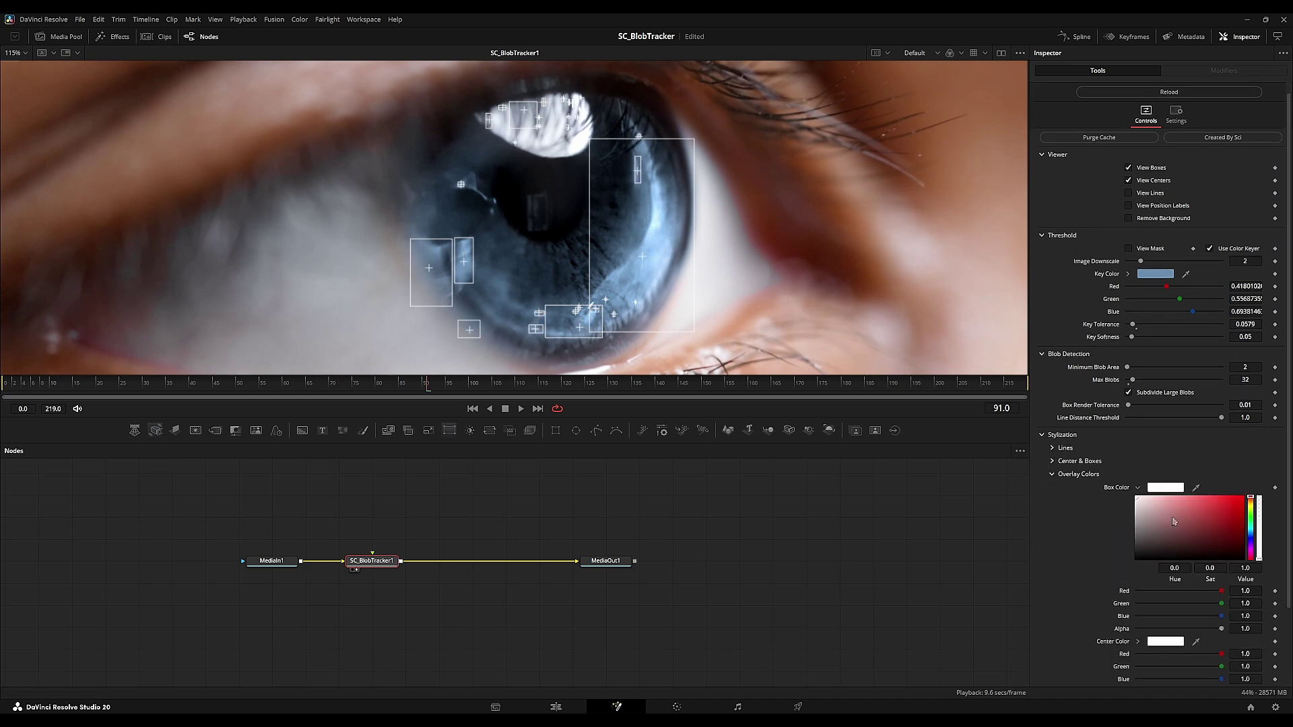
left_click(1138, 488)
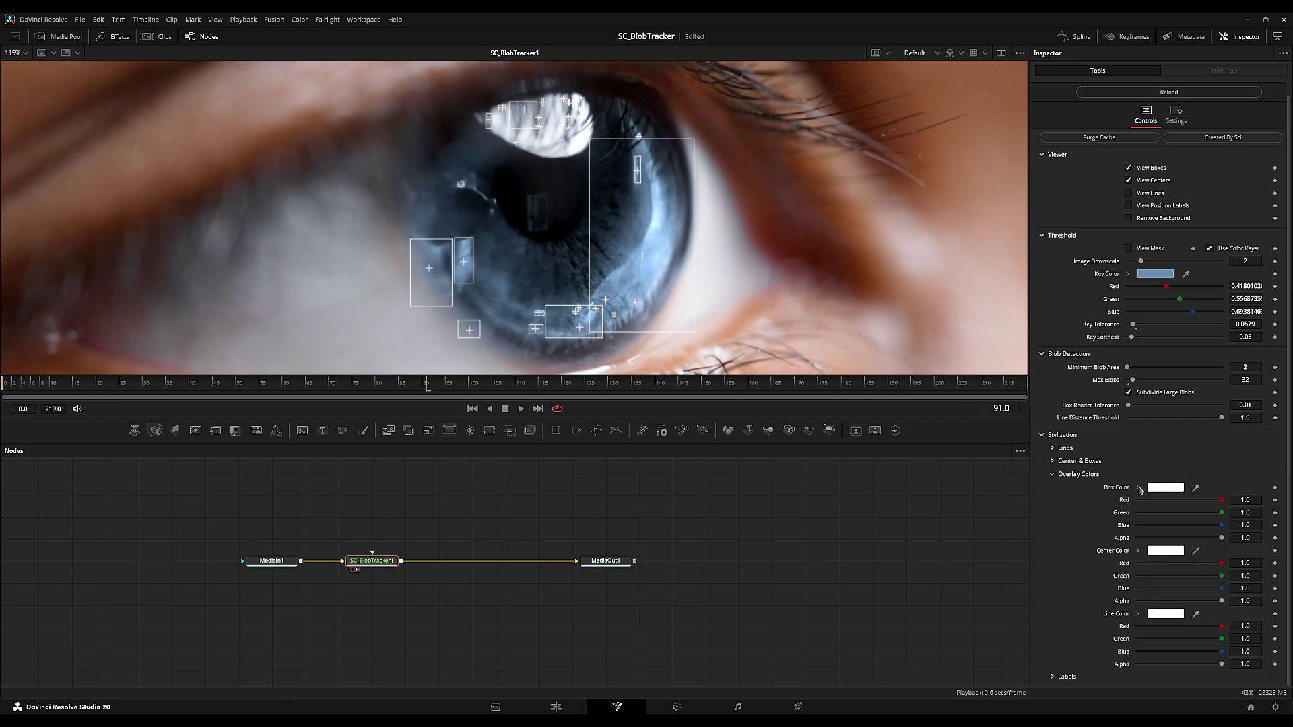
left_click_drag(1222, 539, 1288, 554)
- Expand the Labels settings, enable View Position Labels together with View Boxes, and turn off View Centers
left_click(1052, 475)
left_click(1051, 488)
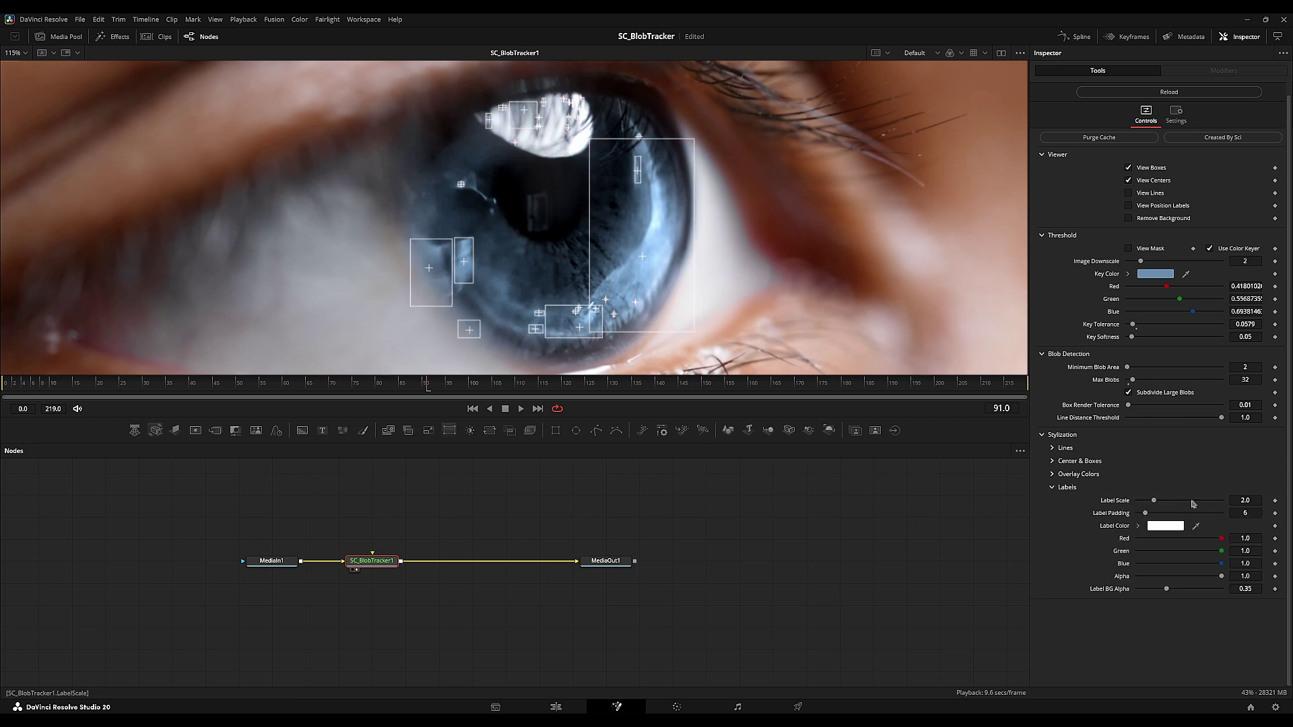
left_click(1144, 168)
left_click(1145, 181)
left_click(1146, 208)
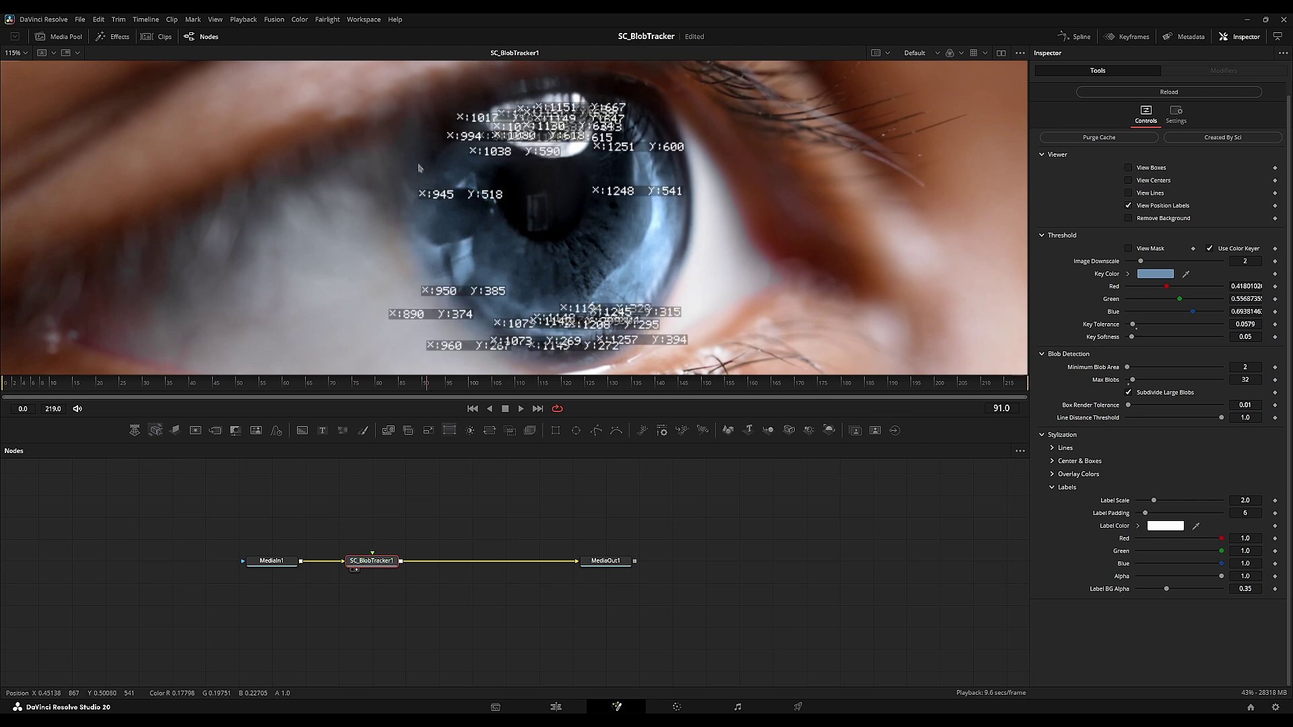
left_click(1138, 170)
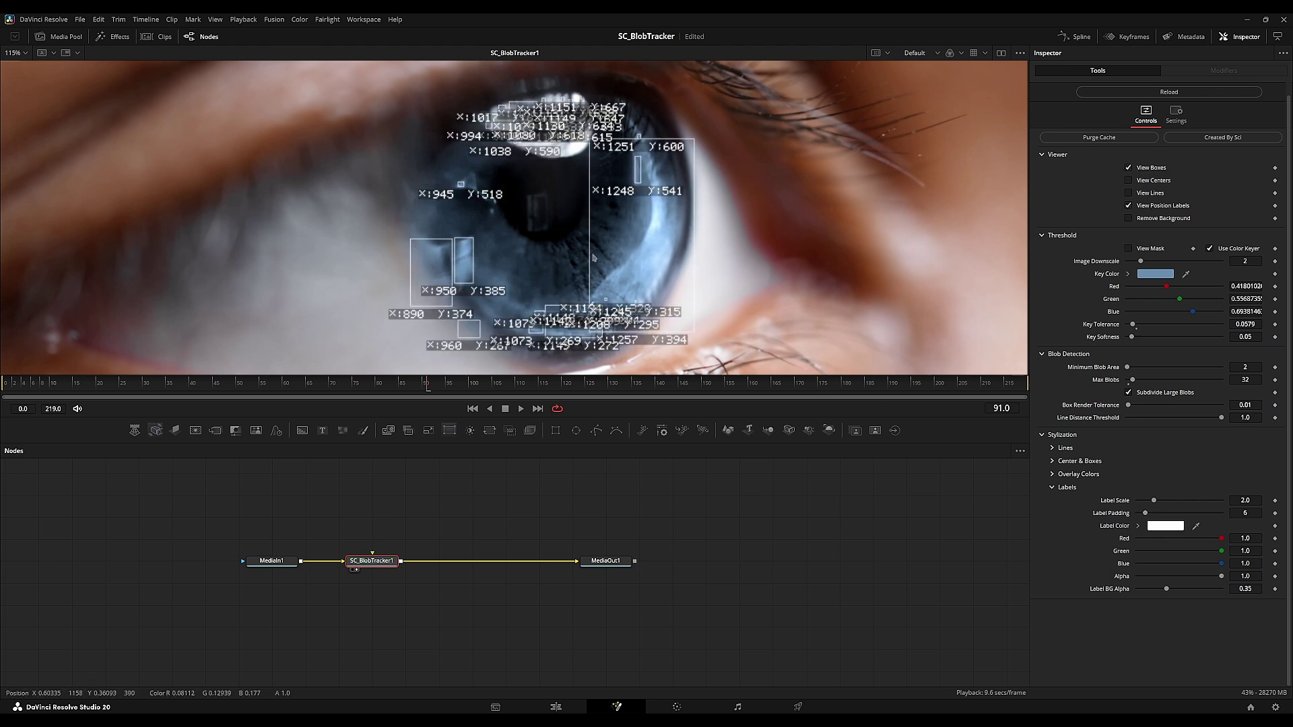
- Set Max Blobs to 8 and disable Subdivide Large Blobs to declutter the position labels
left_click_drag(515, 211, 627, 161)
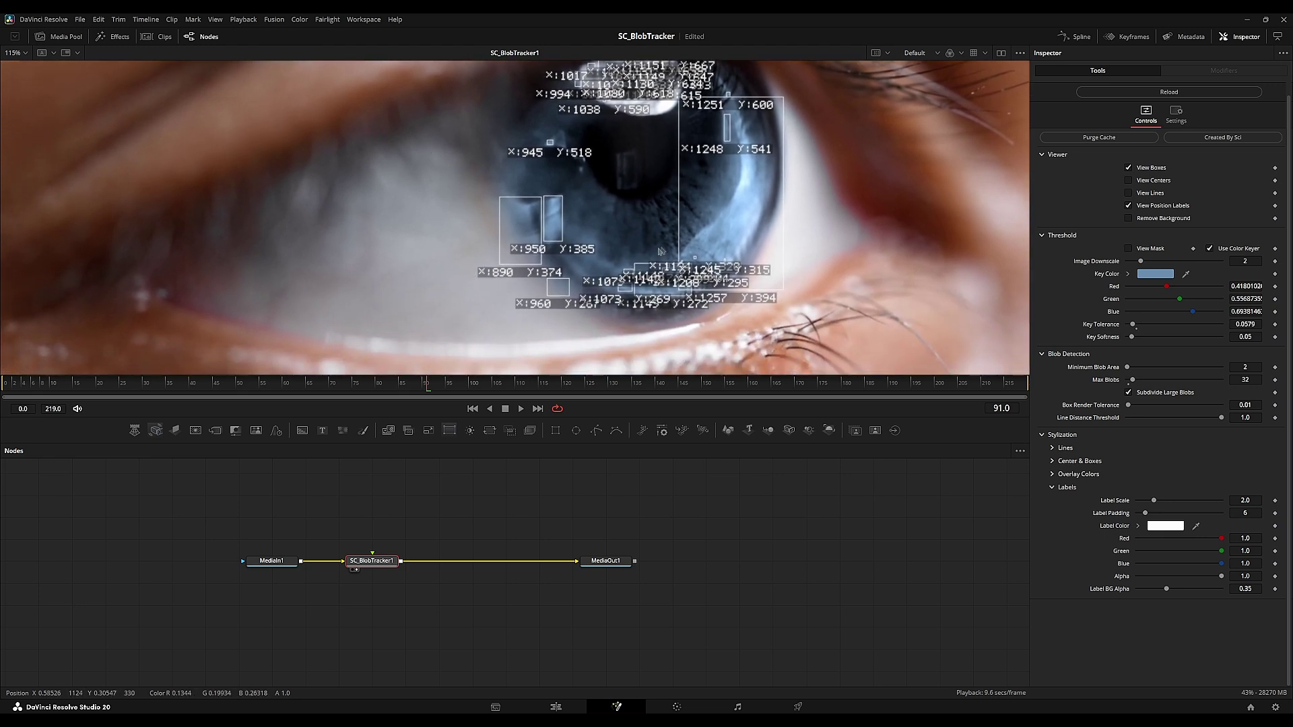
left_click(1232, 380)
type("8")
key("Return")
left_click(1129, 393)
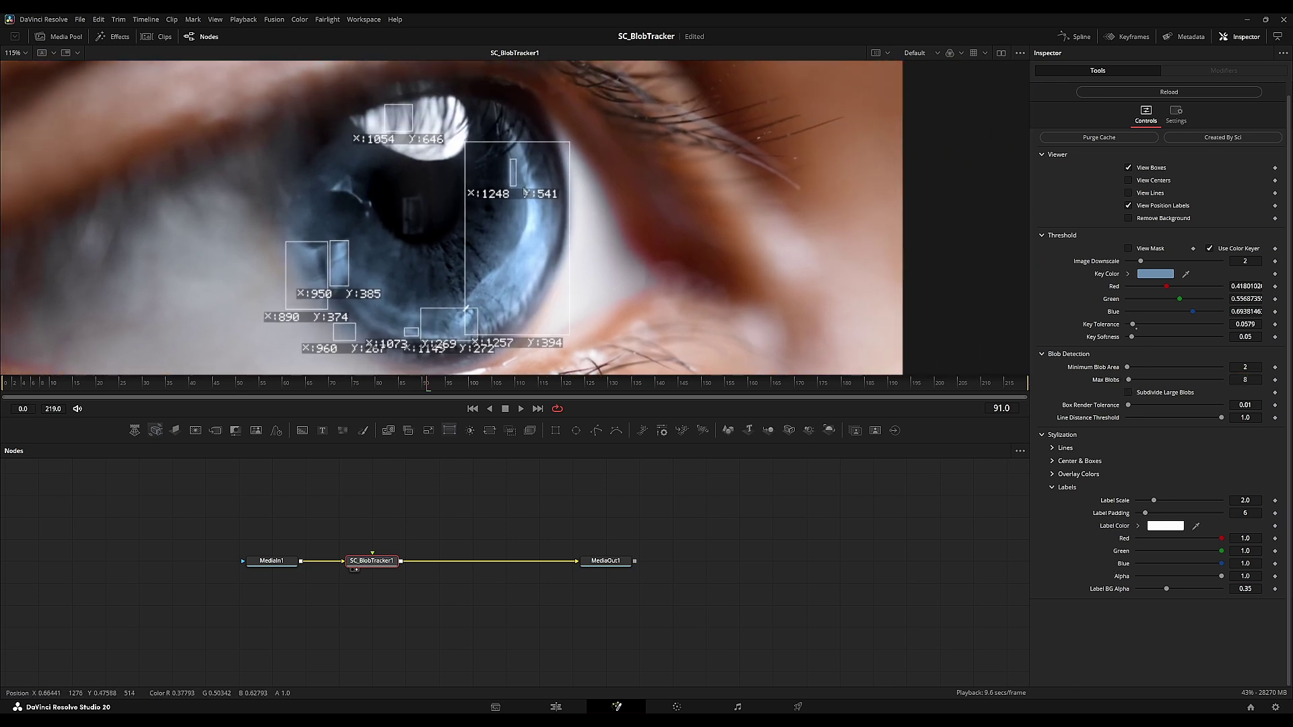
- Inspect the position labels up close and try adjusting Label Padding and Label Scale, leaving them at 6 and 2.0
scroll(468, 200, "up", 5)
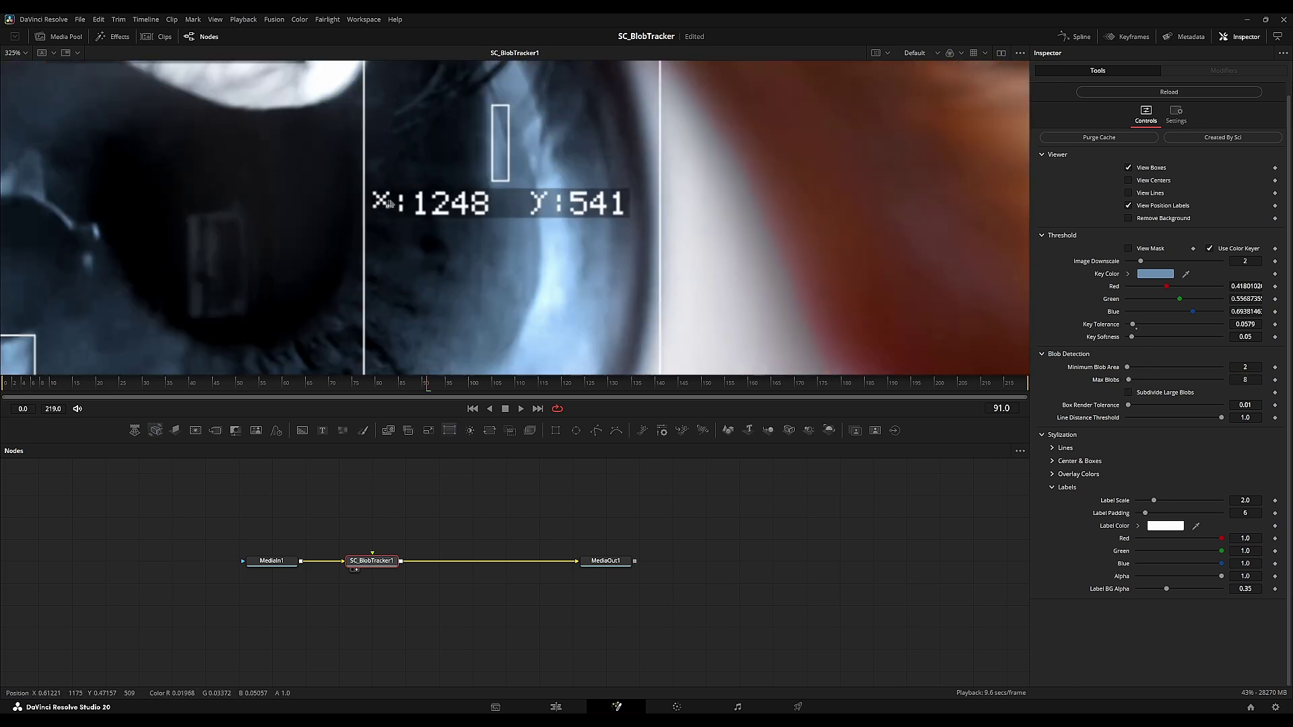
key("ctrl+f")
scroll(506, 299, "up", 6)
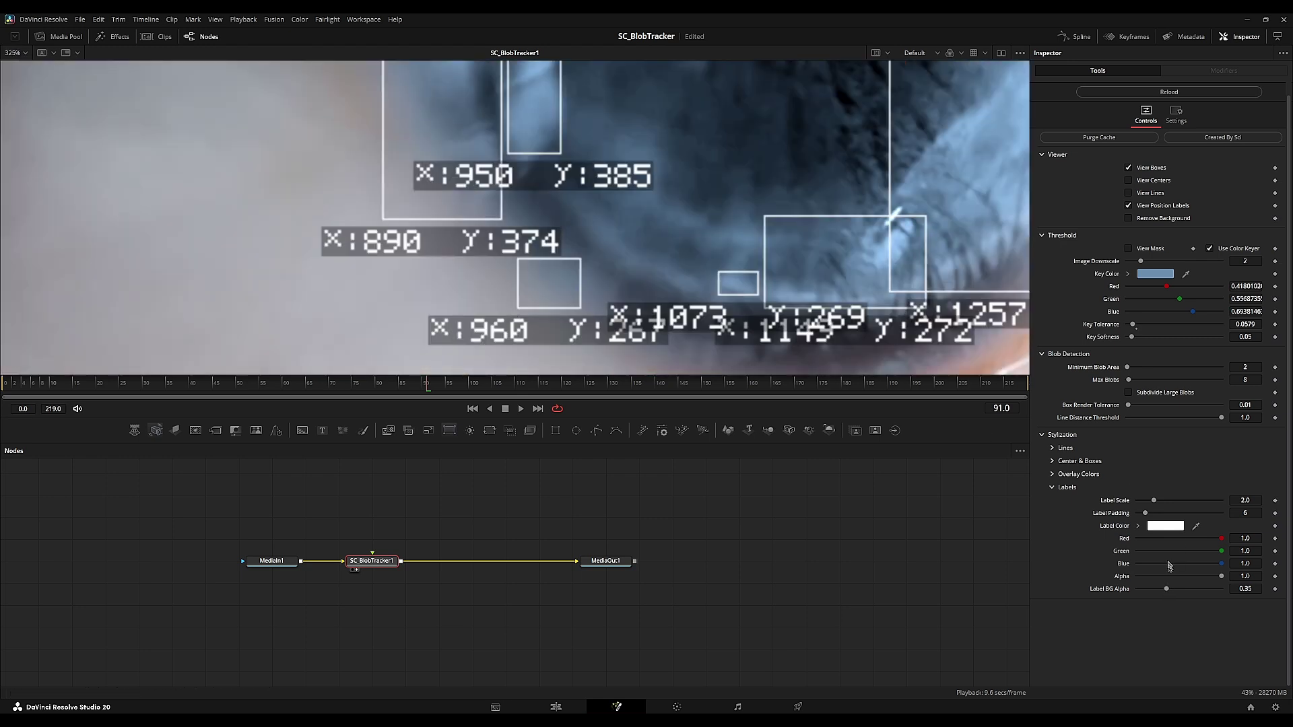
mouse_move(1149, 516)
left_mouse_down()
mouse_move(1171, 513)
mouse_move(1144, 512)
left_mouse_up()
key("ctrl+f")
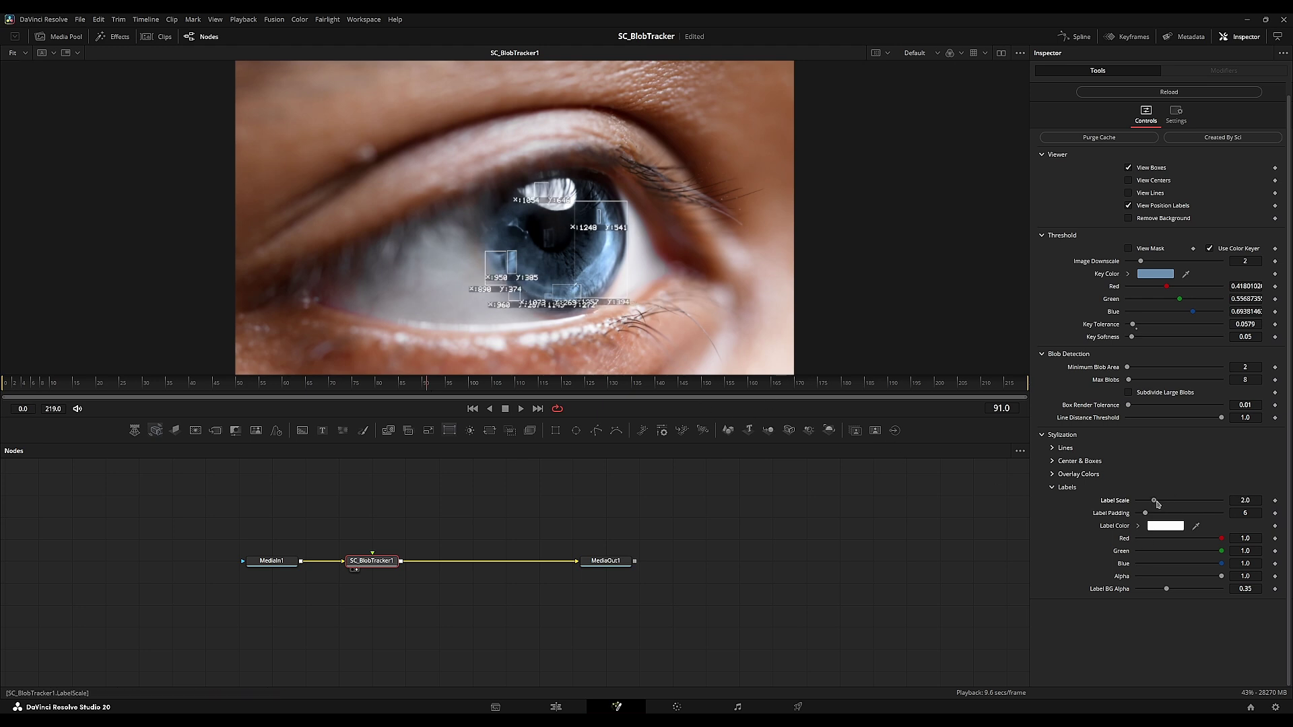
left_click_drag(1156, 500, 1153, 501)
scroll(512, 267, "up", 1)
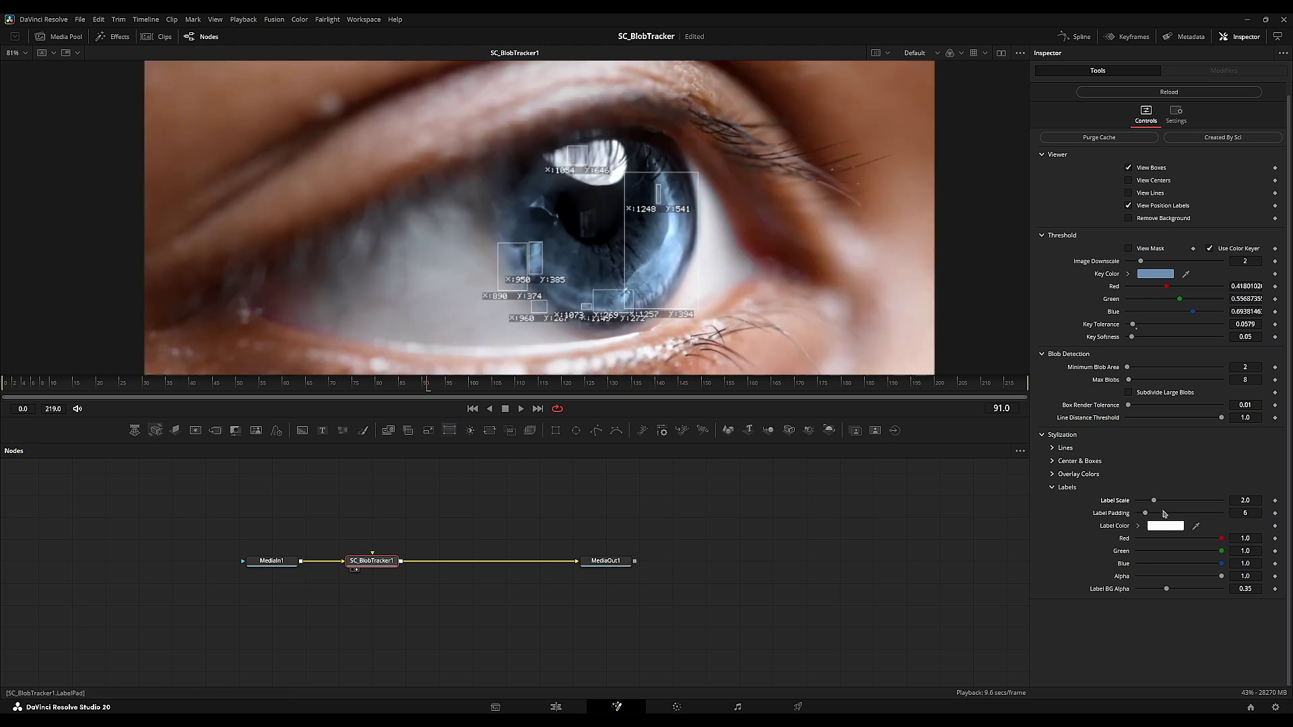
- Look over the Label Color picker with the labels enlarged and try adjusting Label BG Alpha, leaving it at 0.35
left_click(1138, 526)
left_click_drag(1234, 541, 1125, 535)
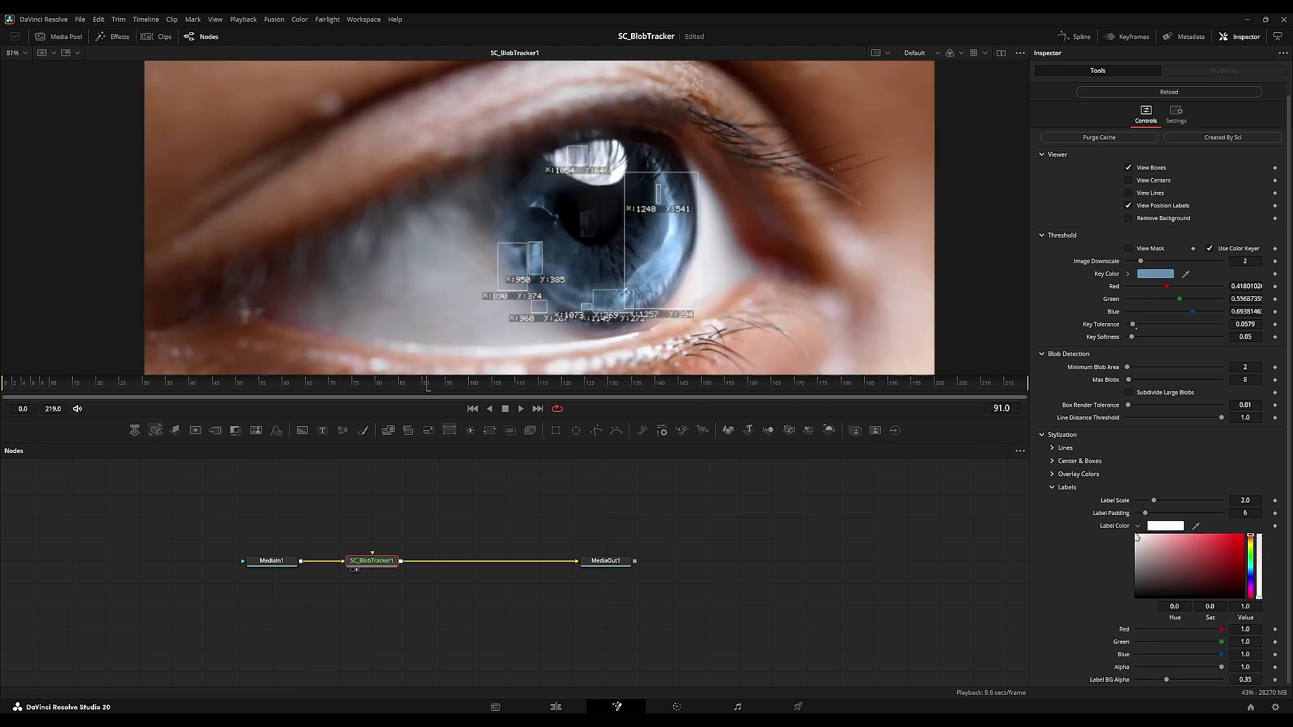
left_click(1138, 526)
scroll(474, 275, "up", 2)
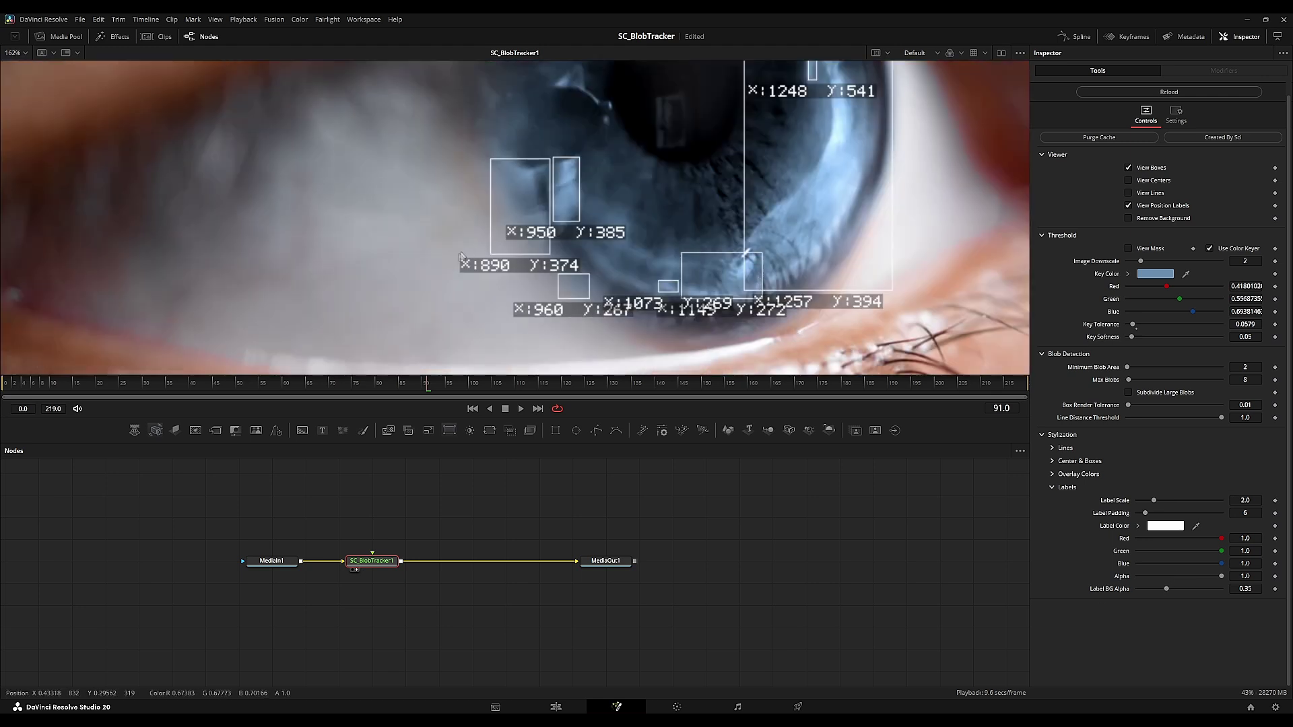
left_click_drag(524, 267, 503, 256)
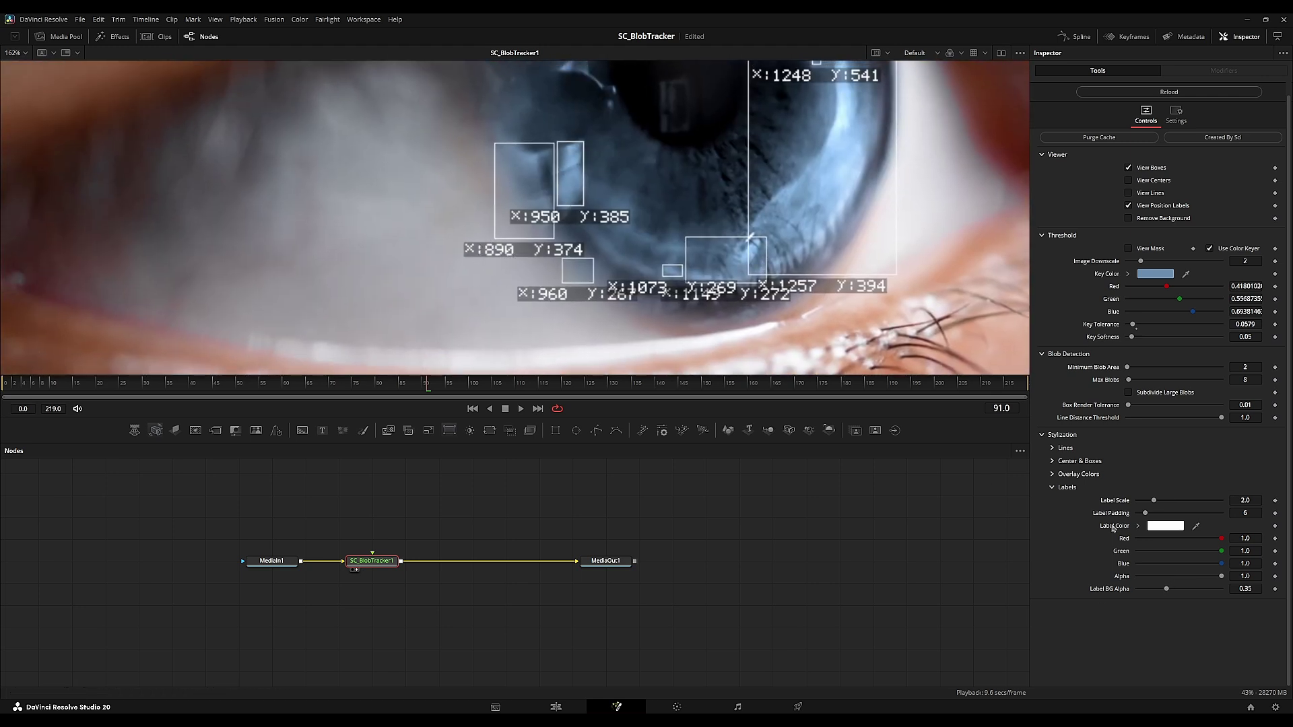
mouse_move(1167, 589)
left_mouse_down()
mouse_move(1145, 589)
mouse_move(1197, 586)
mouse_move(1137, 584)
mouse_move(1170, 571)
left_mouse_up()
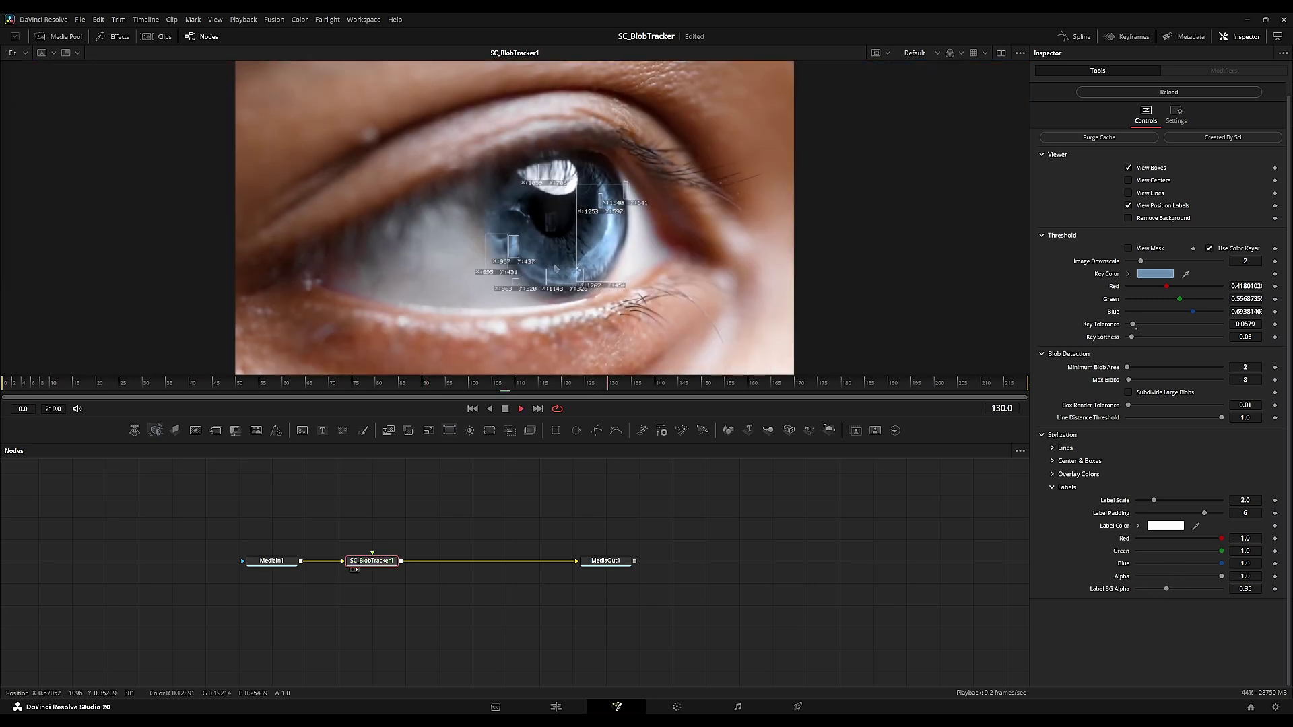
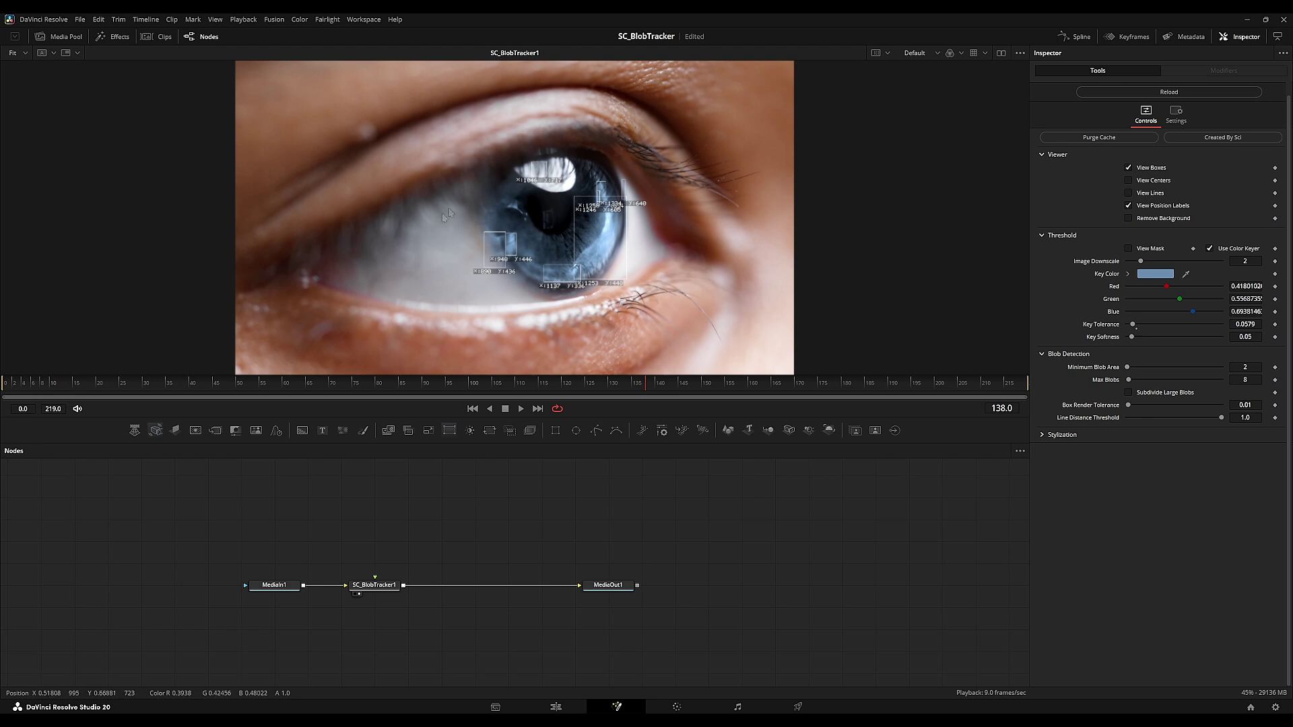
- Move the SC_BlobTracker1 node above the MediaIn1–MediaOut1 line and turn off View Position Labels and View Boxes
left_click_drag(374, 585, 374, 541)
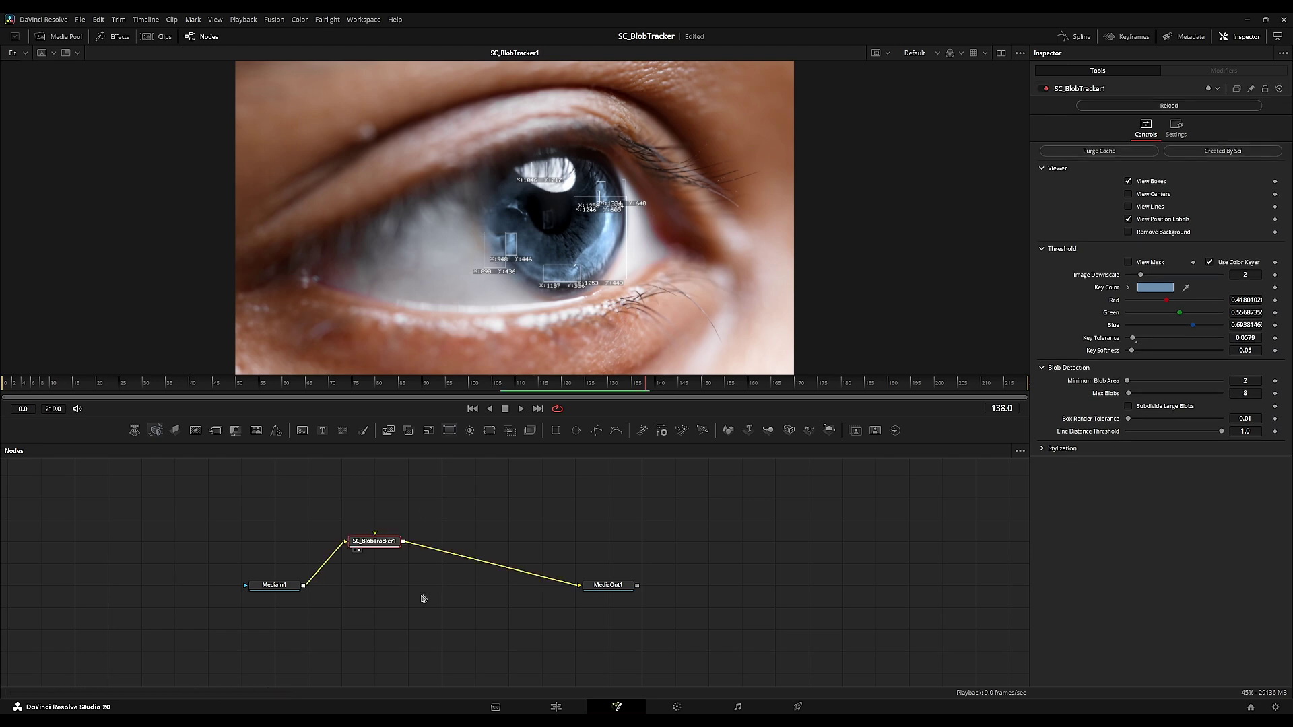
left_click(1128, 219)
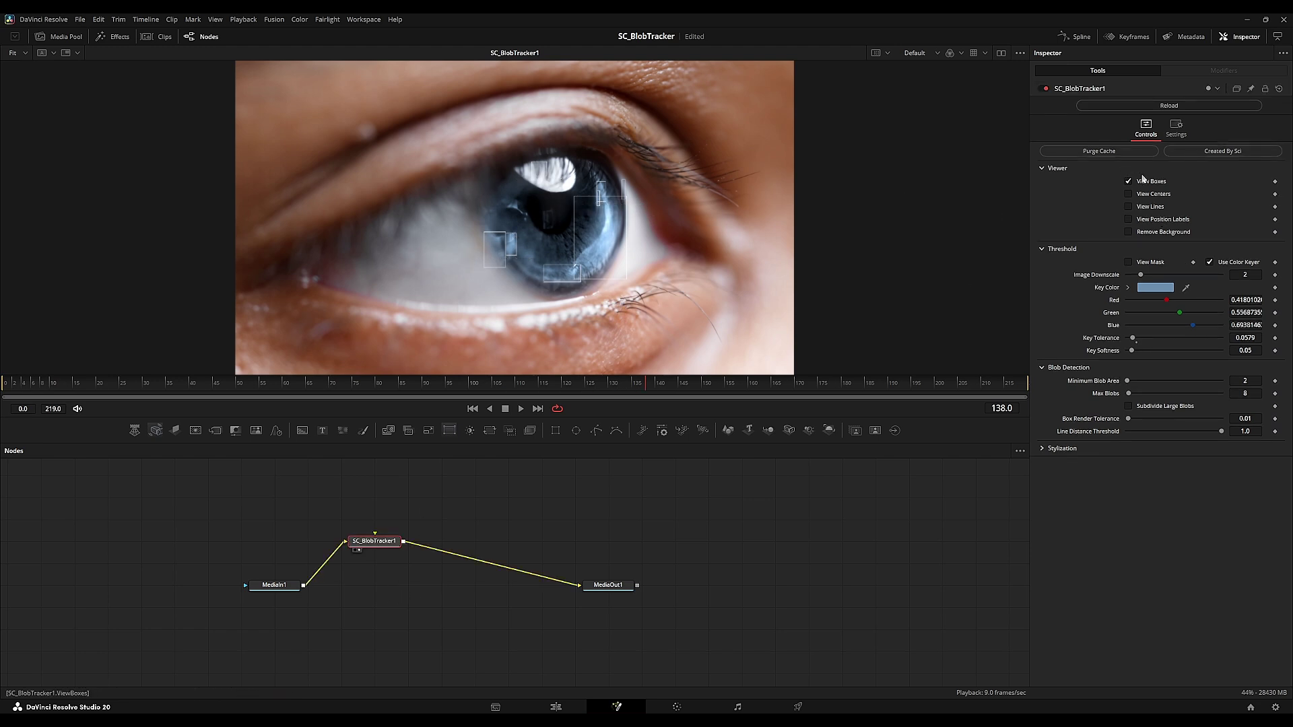
left_click(1128, 181)
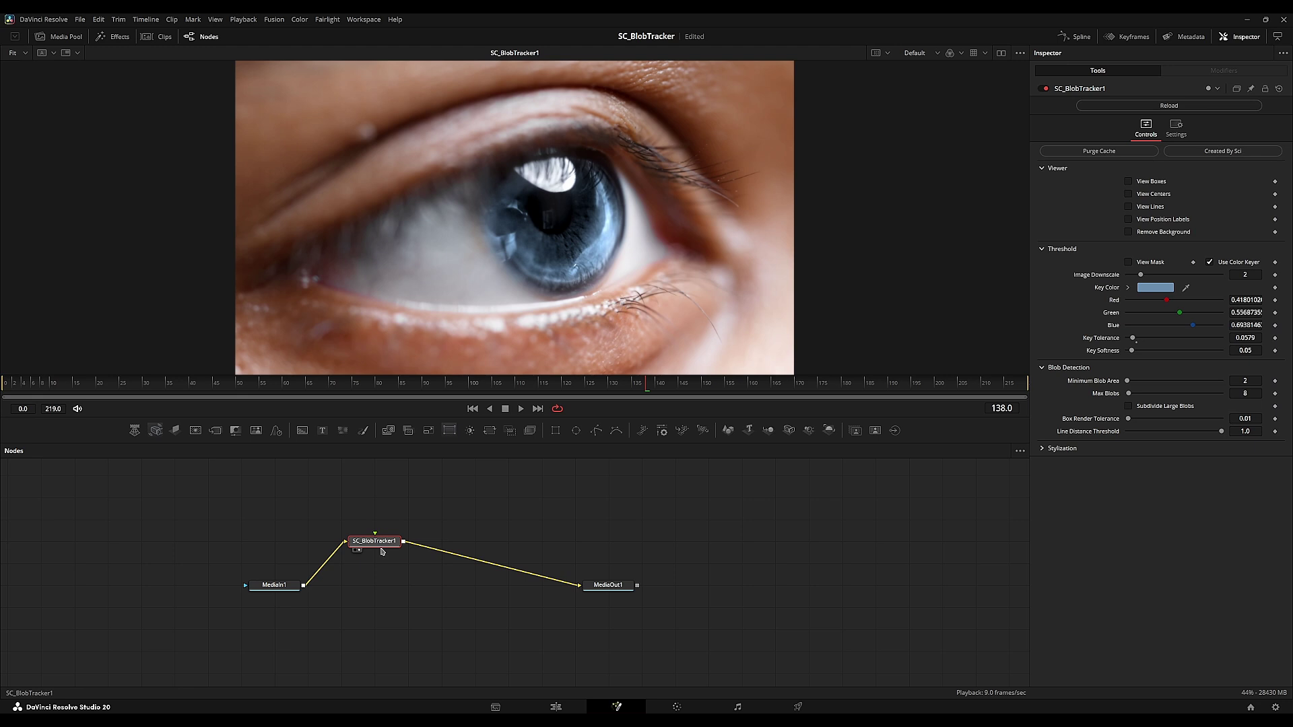
- Enable Remove Background, comparing the tracker output with it on and off and against the MediaIn1 source
left_click(1141, 232)
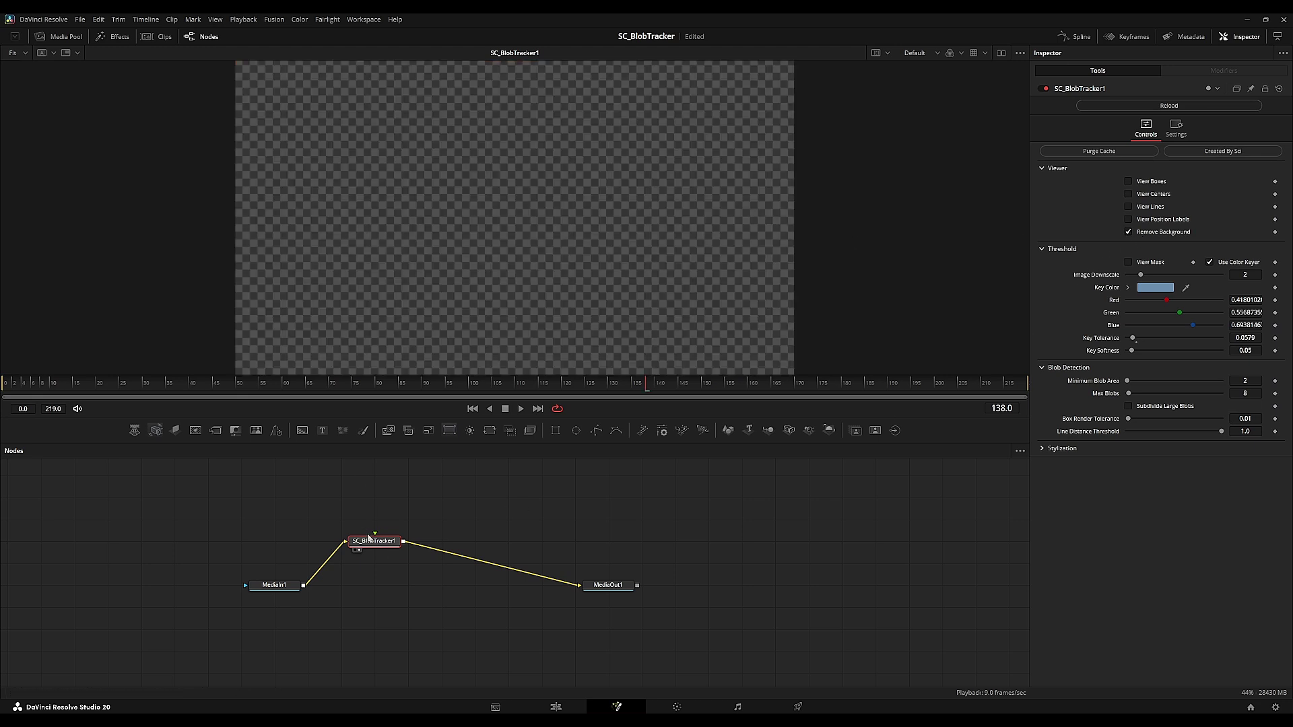
left_click(271, 590)
key("2")
left_click(372, 548)
key("1")
left_click(1152, 233)
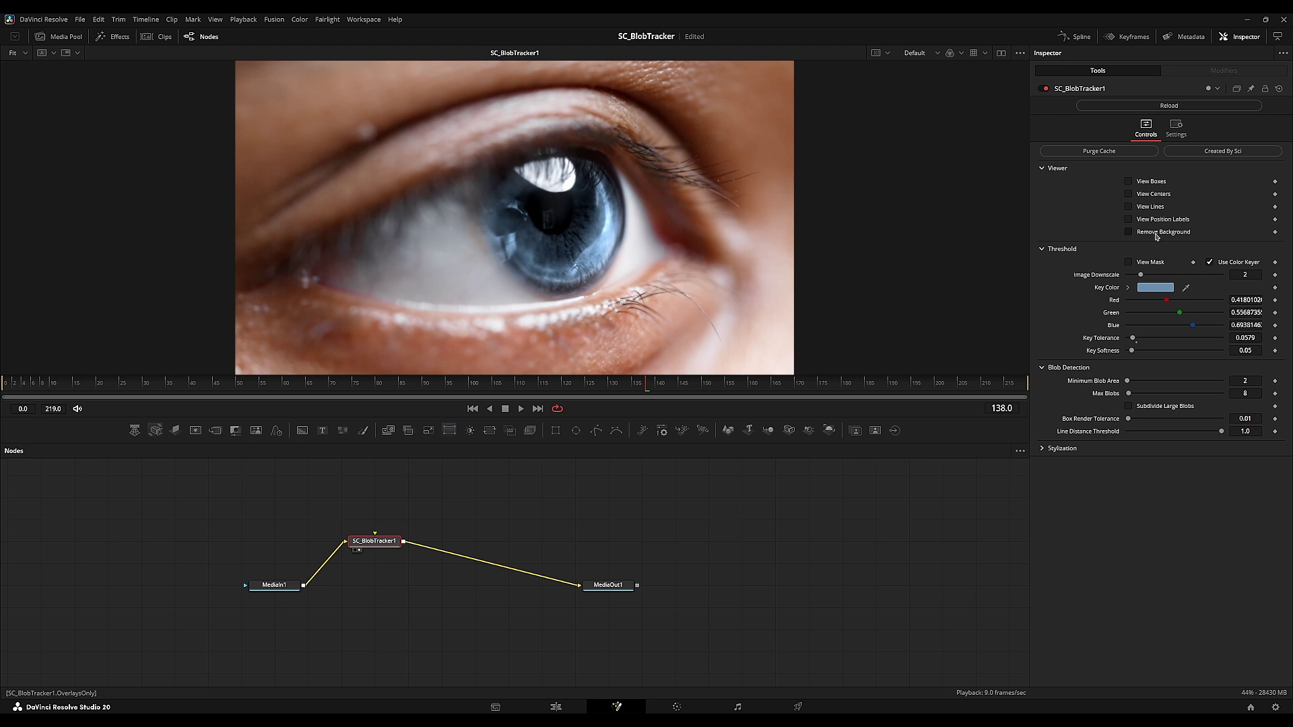
left_click(1156, 234)
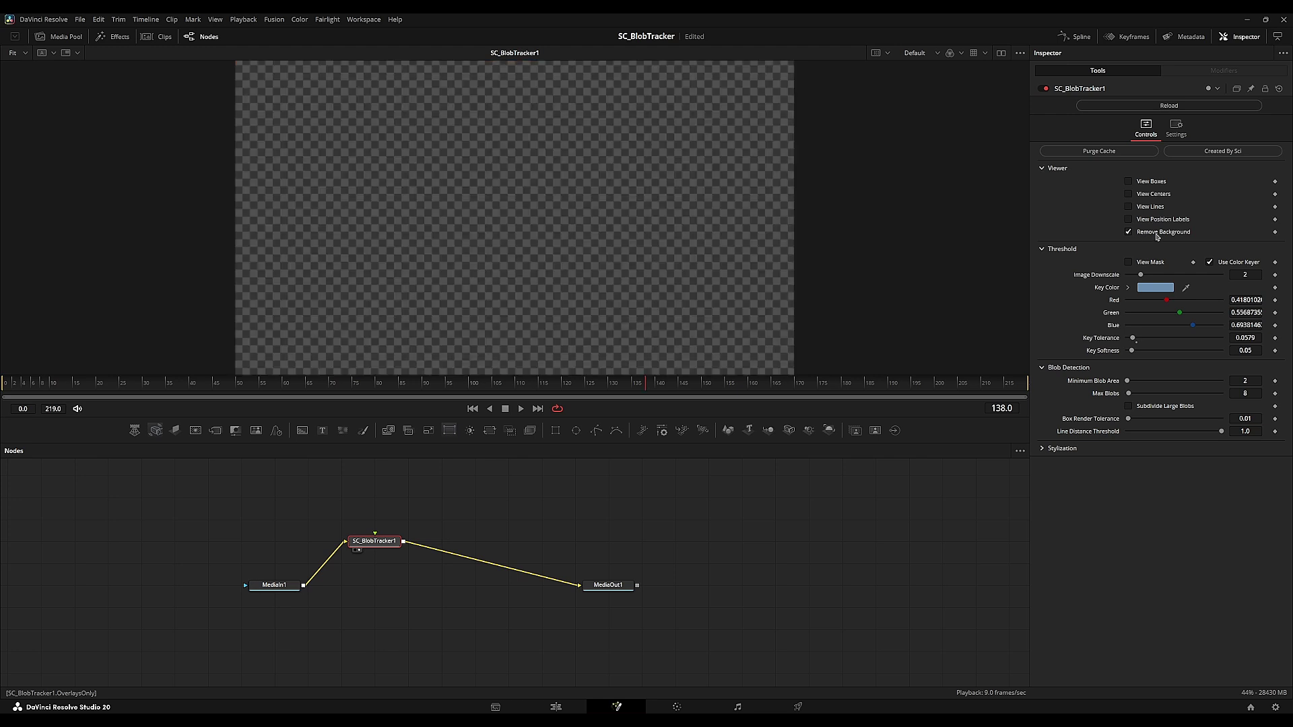
- Enable View Centers and expand the Center & Boxes settings under Stylization
left_click(1169, 196)
left_click(1052, 456)
left_click(1050, 456)
left_click(1043, 451)
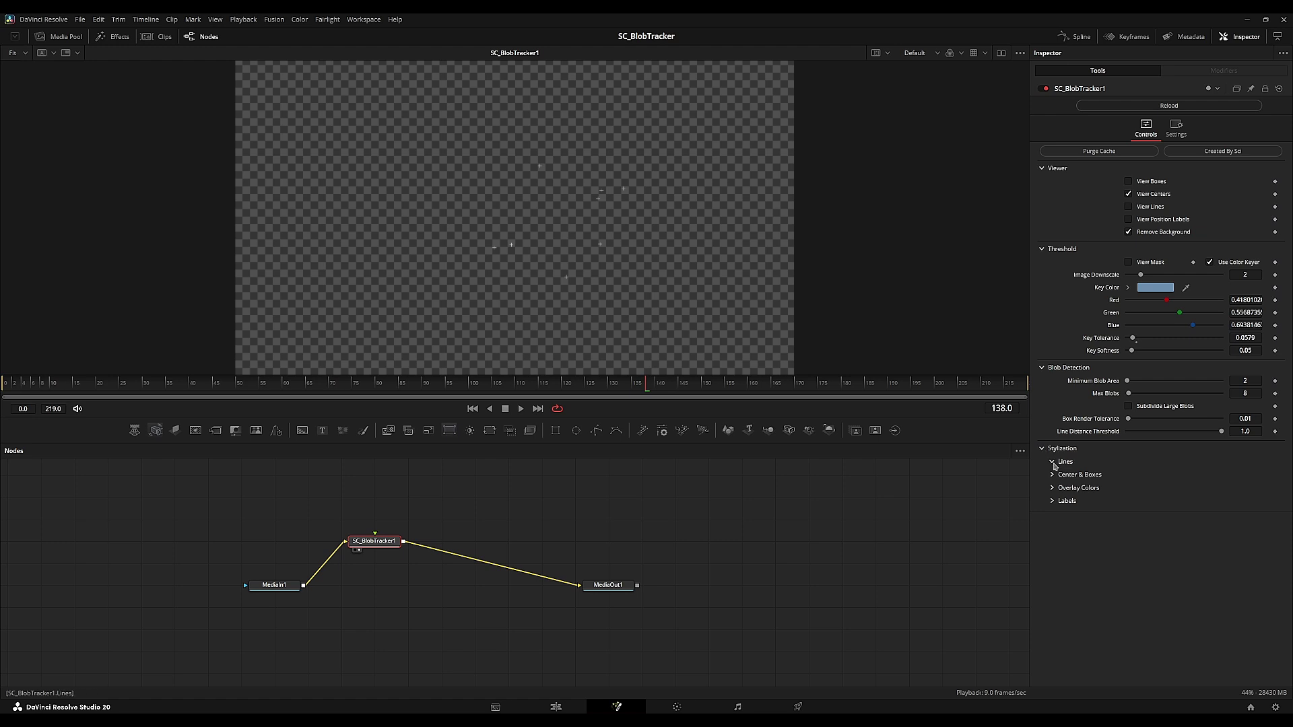
left_click(1053, 463)
left_click(1052, 474)
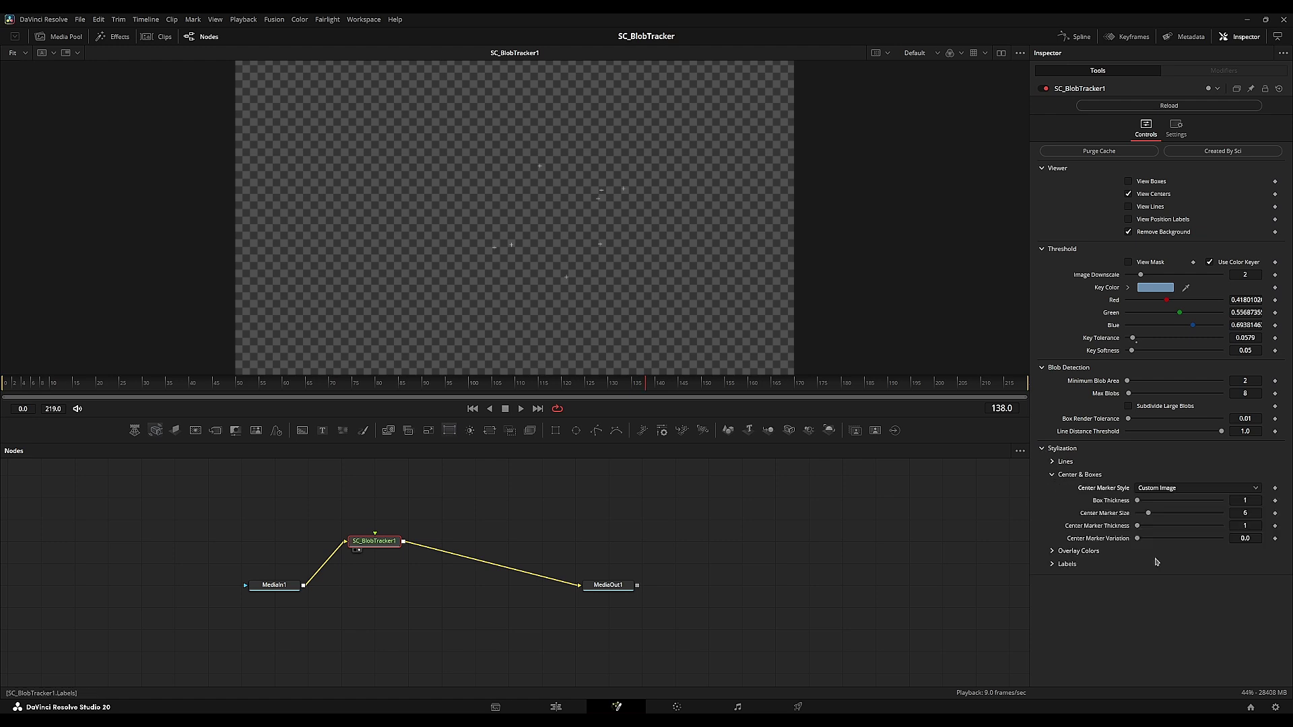
- Add a Rectangle mask node and connect it to the custom image input of SC_BlobTracker1
left_click(603, 524)
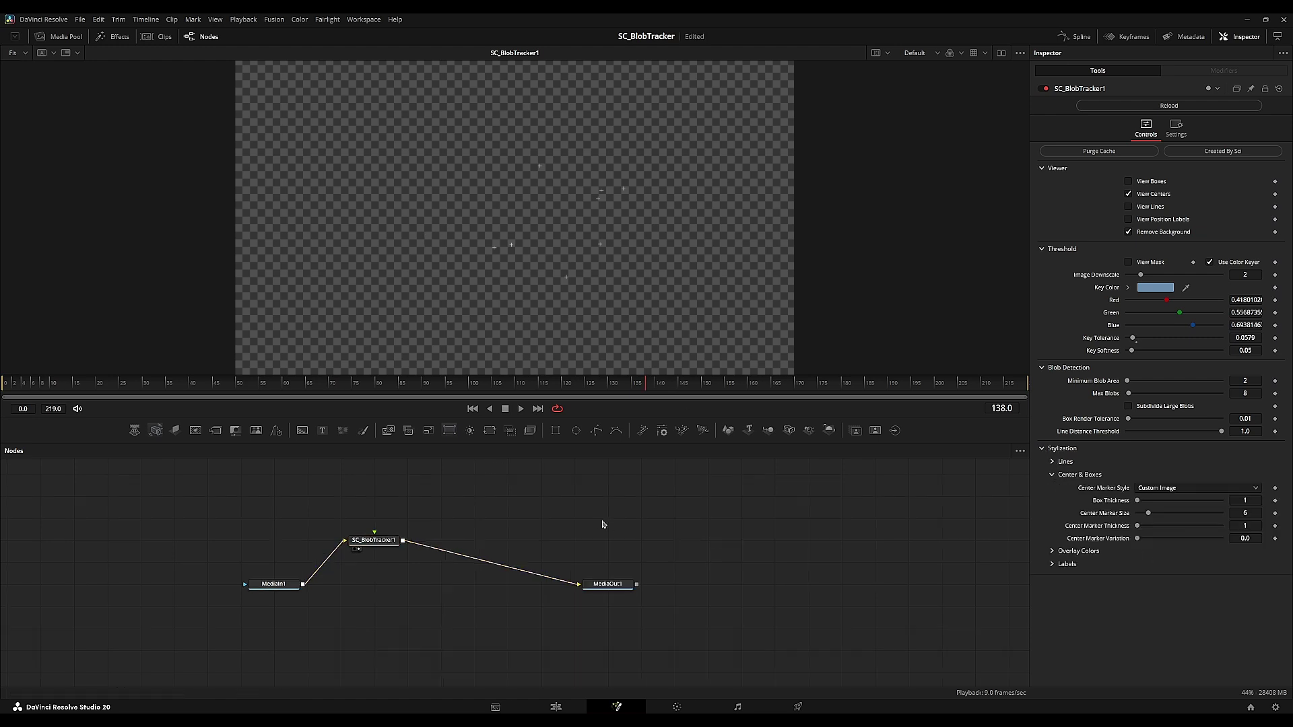
left_click(549, 431)
left_click_drag(365, 496, 374, 533)
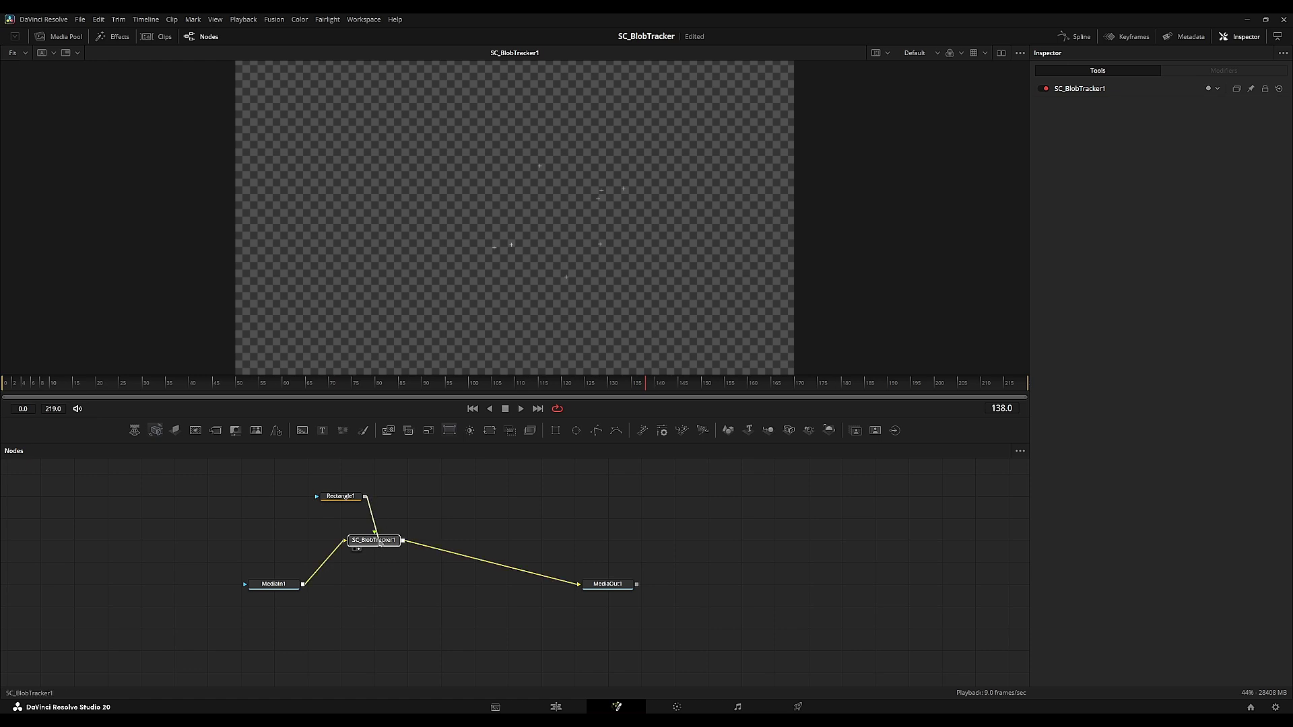
left_click_drag(380, 543, 378, 540)
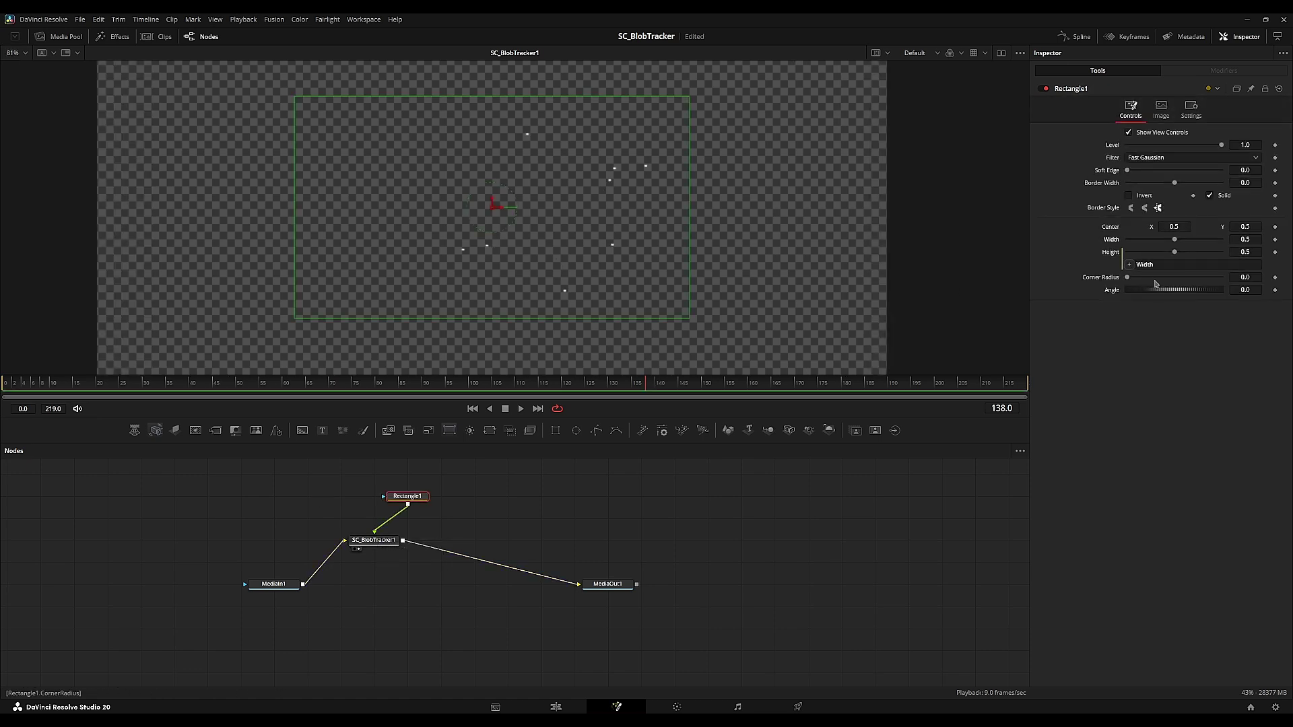
- Remove the expression linking the rectangle's Height to its Width, try a narrower Width, and show Rectangle1 in the viewer
right_click(1110, 253)
left_click(1146, 379)
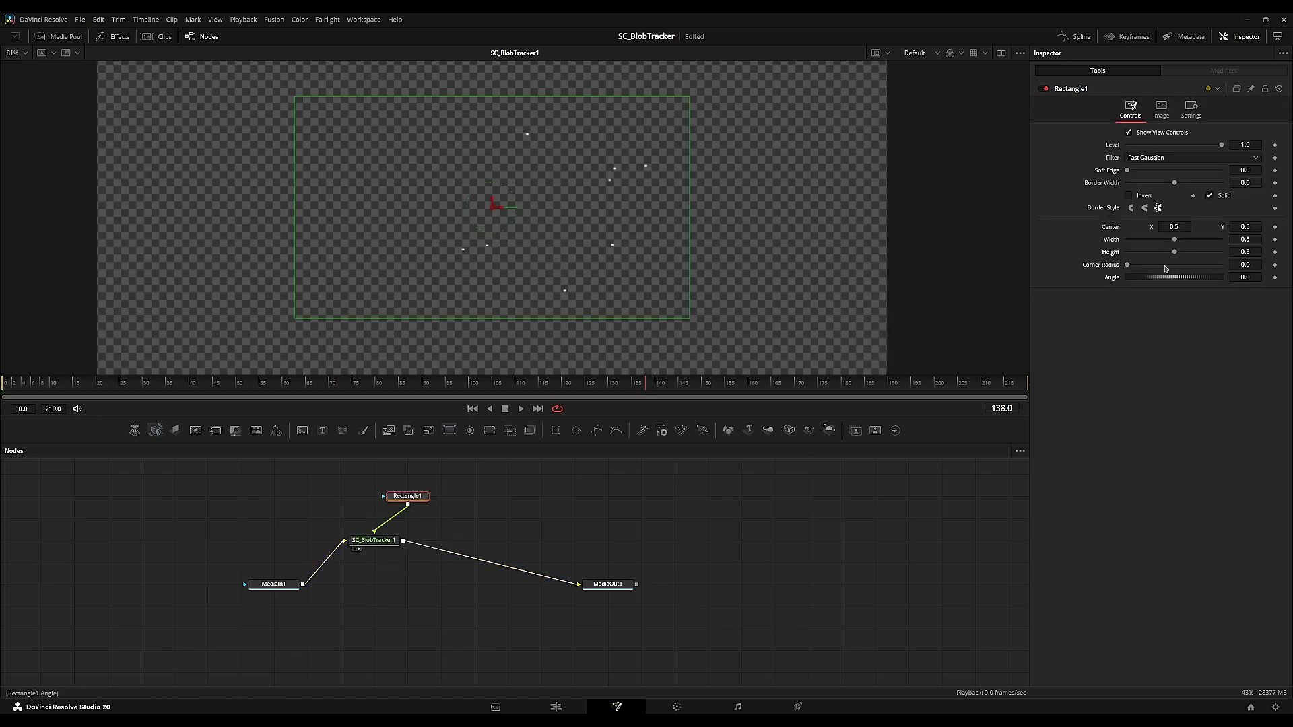
left_click_drag(1174, 252, 1135, 241)
scroll(497, 257, "up", 2)
key("2")
key("ctrl+f")
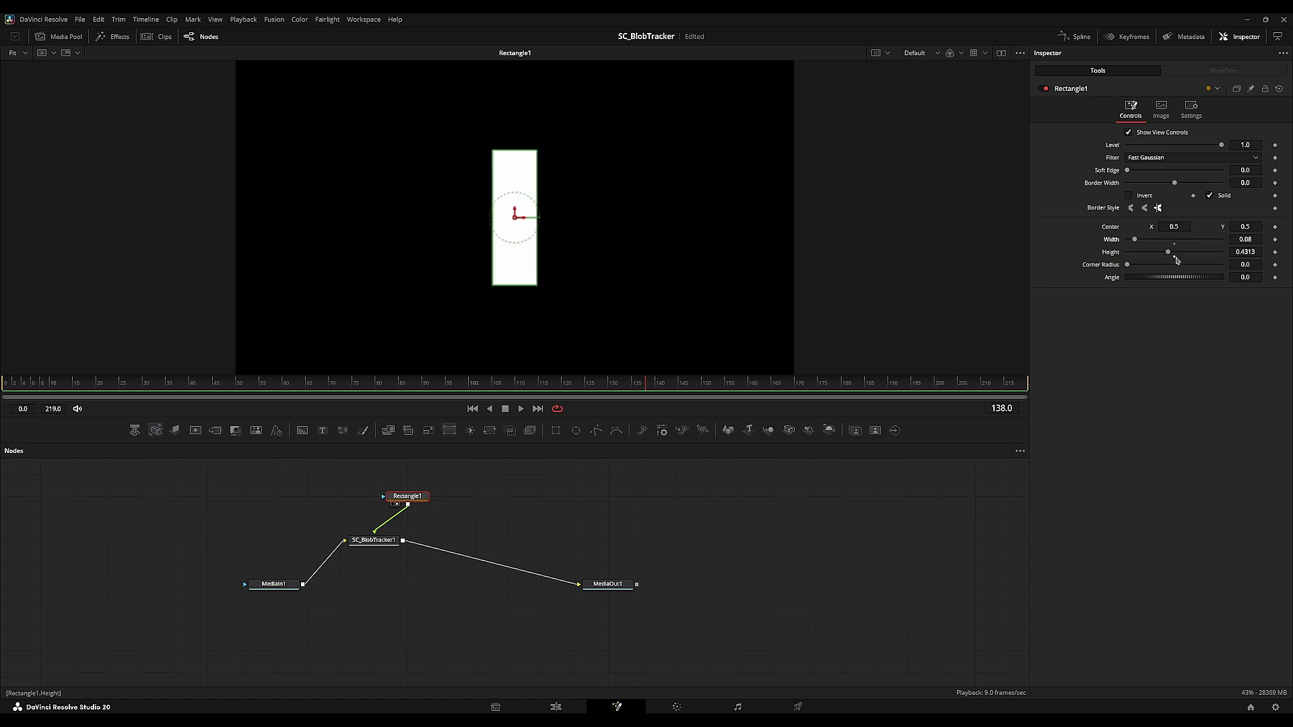
- Reset the rectangle's Height to 0.5 and set its Width to 1/3
left_click(1174, 257)
left_click(1241, 237)
type("1/3")
key("Tab")
left_click(1149, 354)
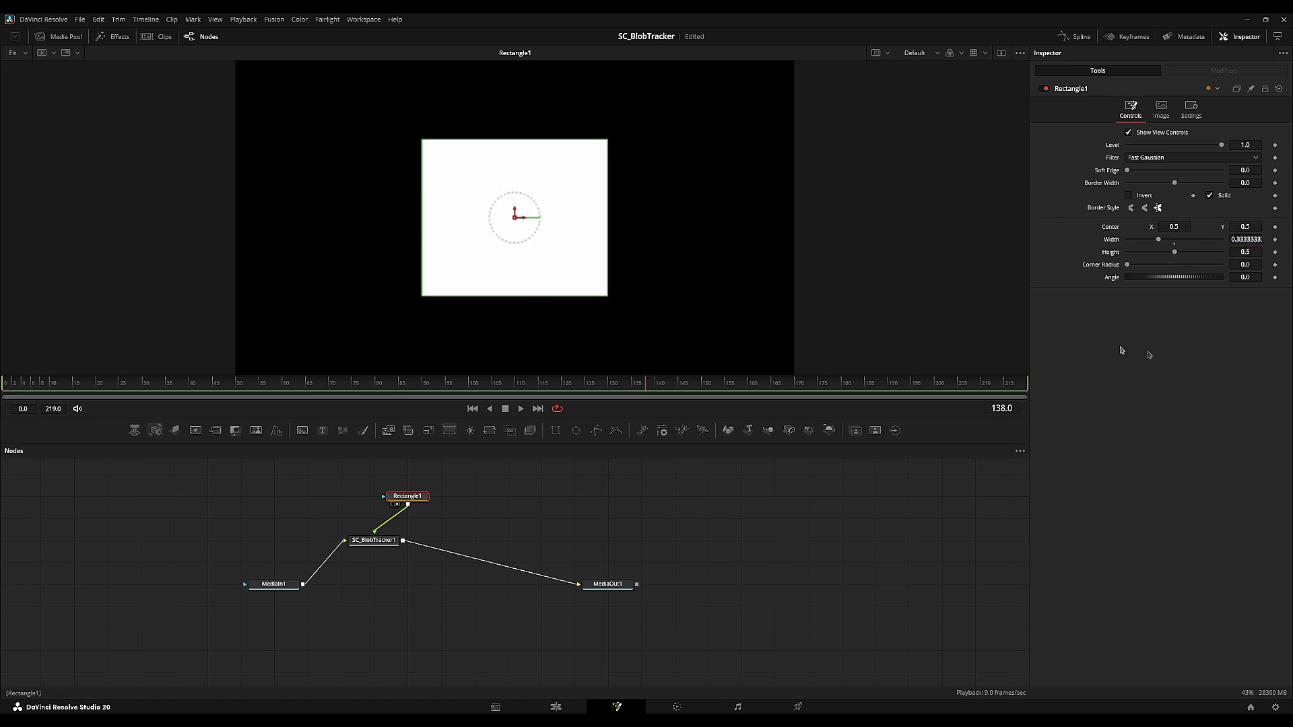
- Make Rectangle1's output square with an image width of 1315 and the height linked to MaskWidth, then reset the rectangle's Width to default
left_click(1161, 109)
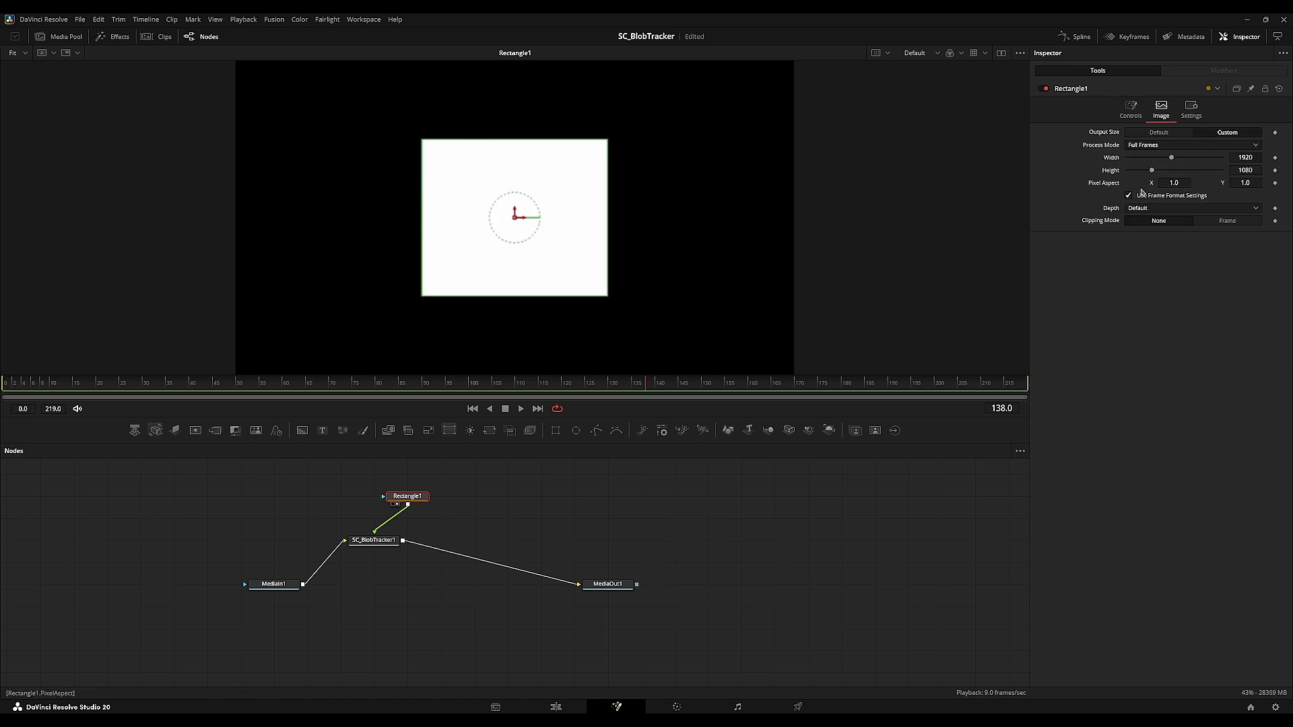
mouse_move(1170, 157)
left_mouse_down()
mouse_move(1157, 157)
mouse_move(1167, 164)
left_mouse_up()
right_click(1116, 174)
left_click(1150, 299)
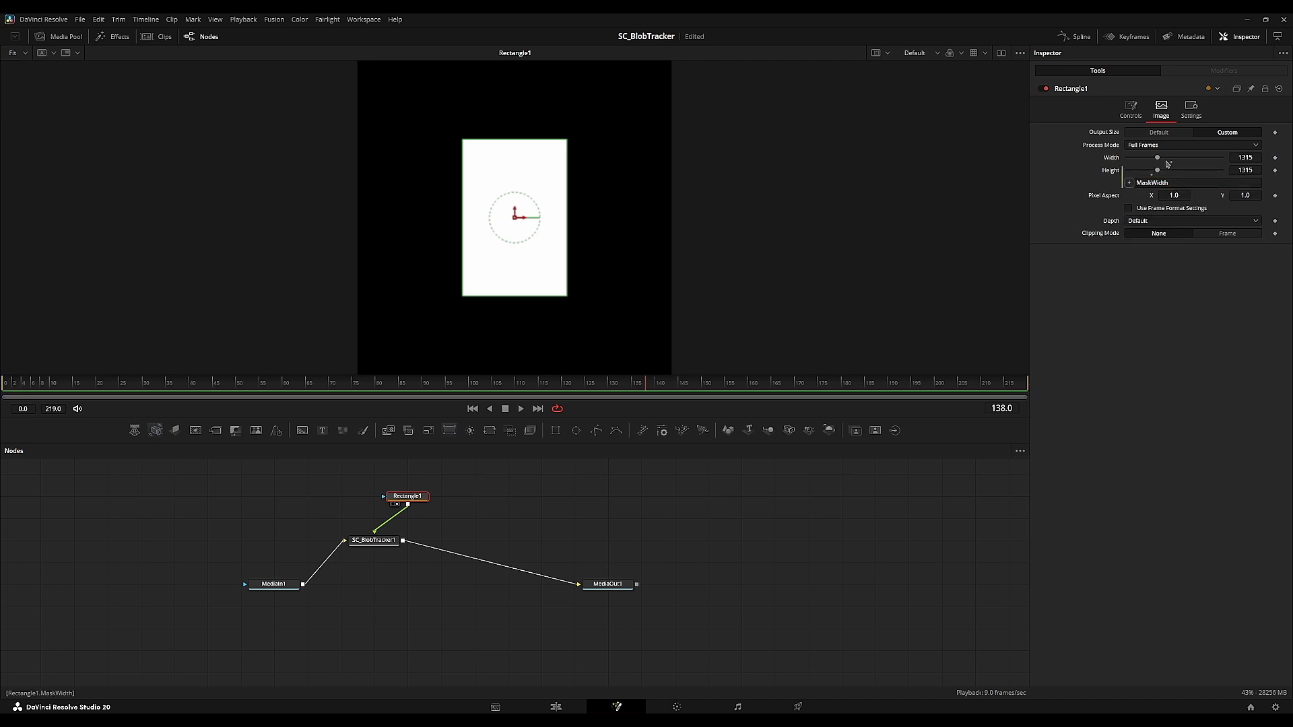
left_click(1131, 110)
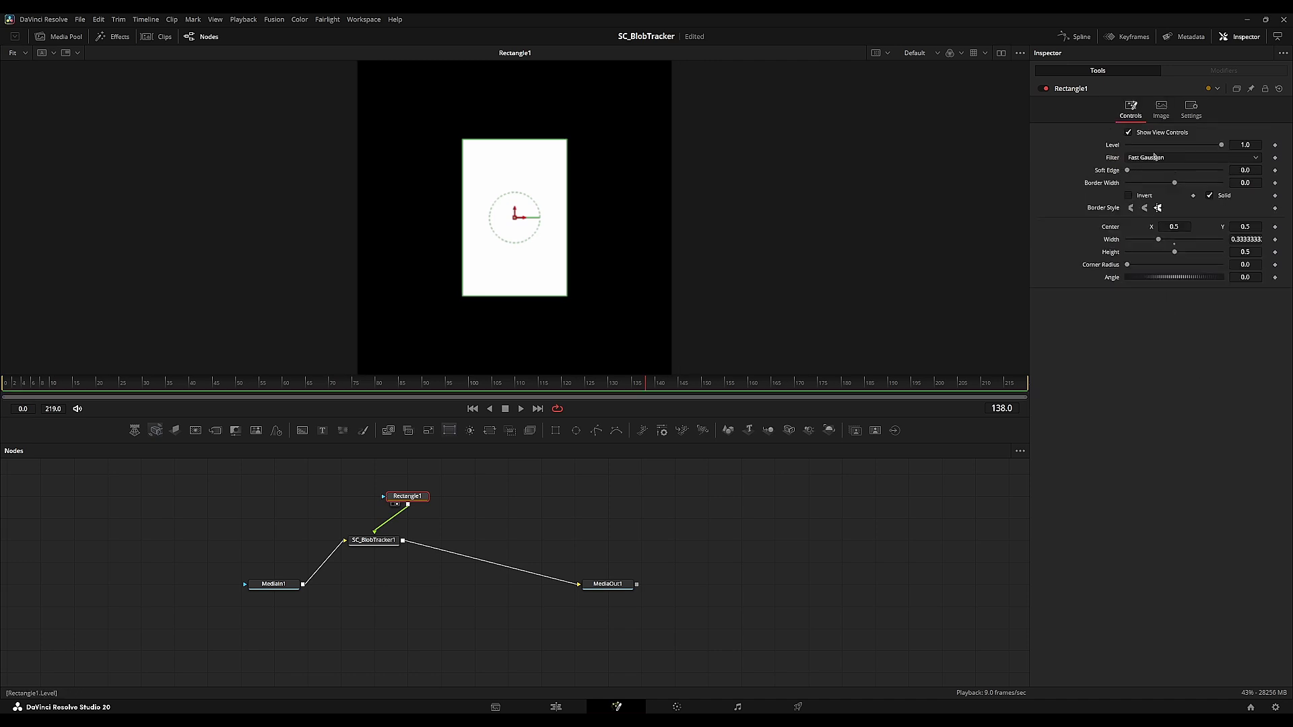
left_click(1173, 244)
- Show the SC_BlobTracker1 output in the viewer and save the project
left_click(373, 541)
key("2")
left_click_drag(508, 512, 550, 517)
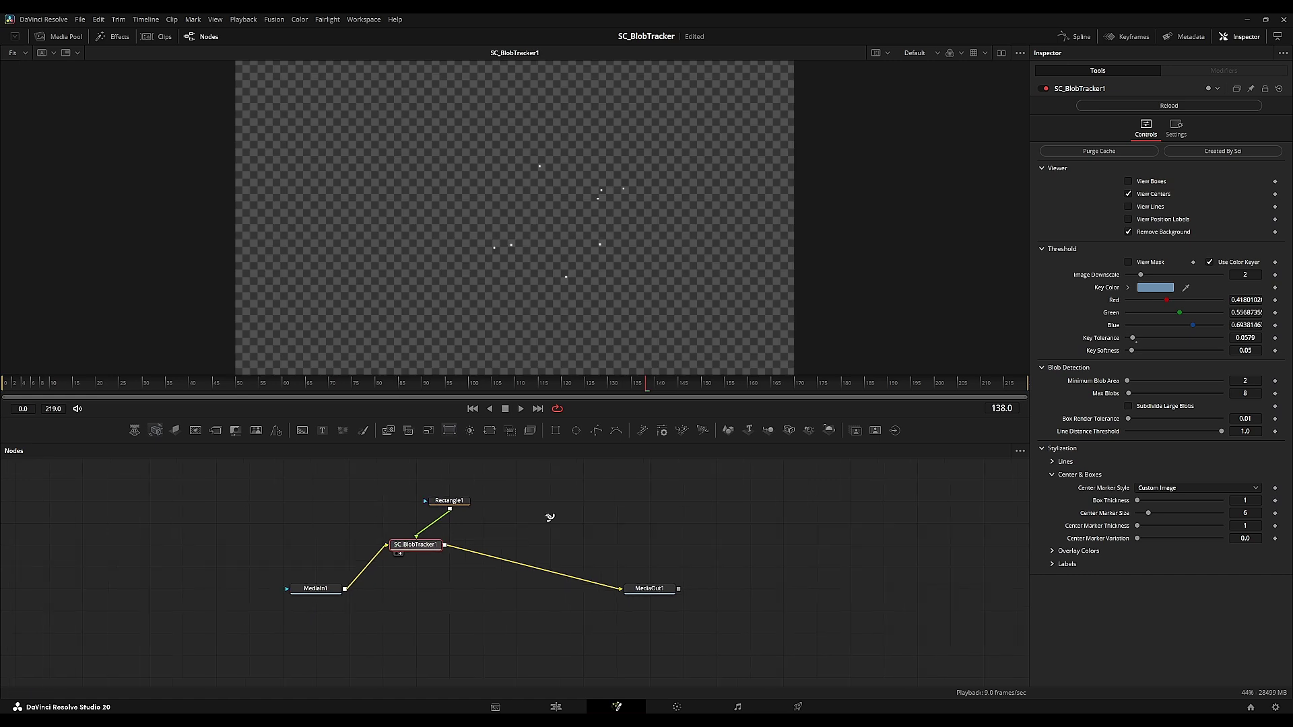
key("ctrl+s")
- Enlarge the custom image markers by setting Center Marker Size to about 108 and Center Marker Variation to 1.198
left_click_drag(1147, 514, 1265, 513)
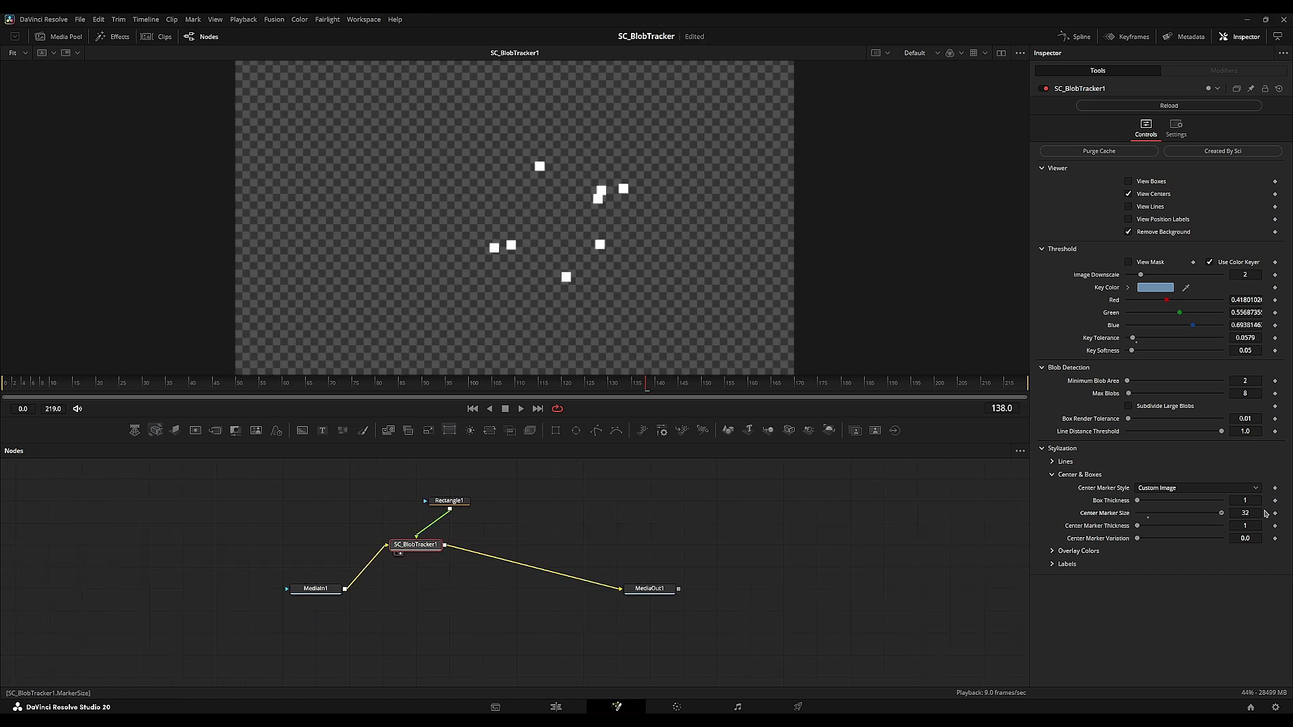
left_click_drag(1145, 539, 1187, 539)
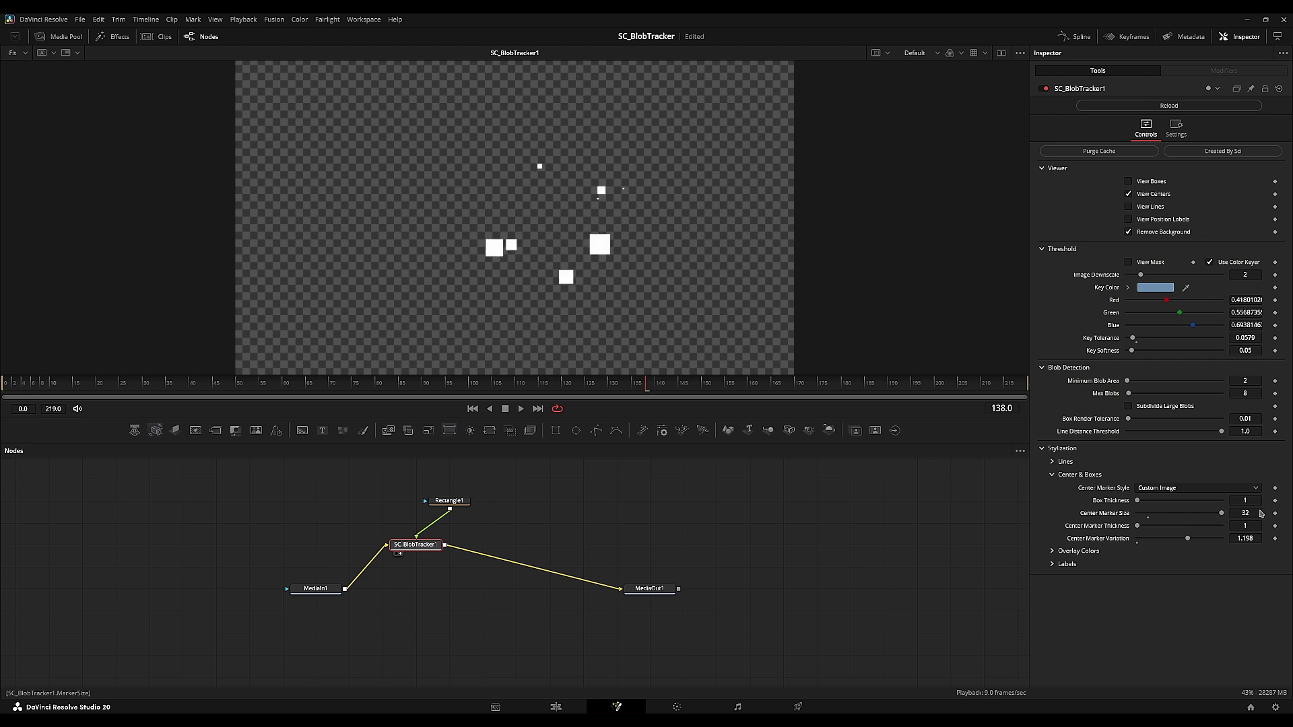
key("Tab")
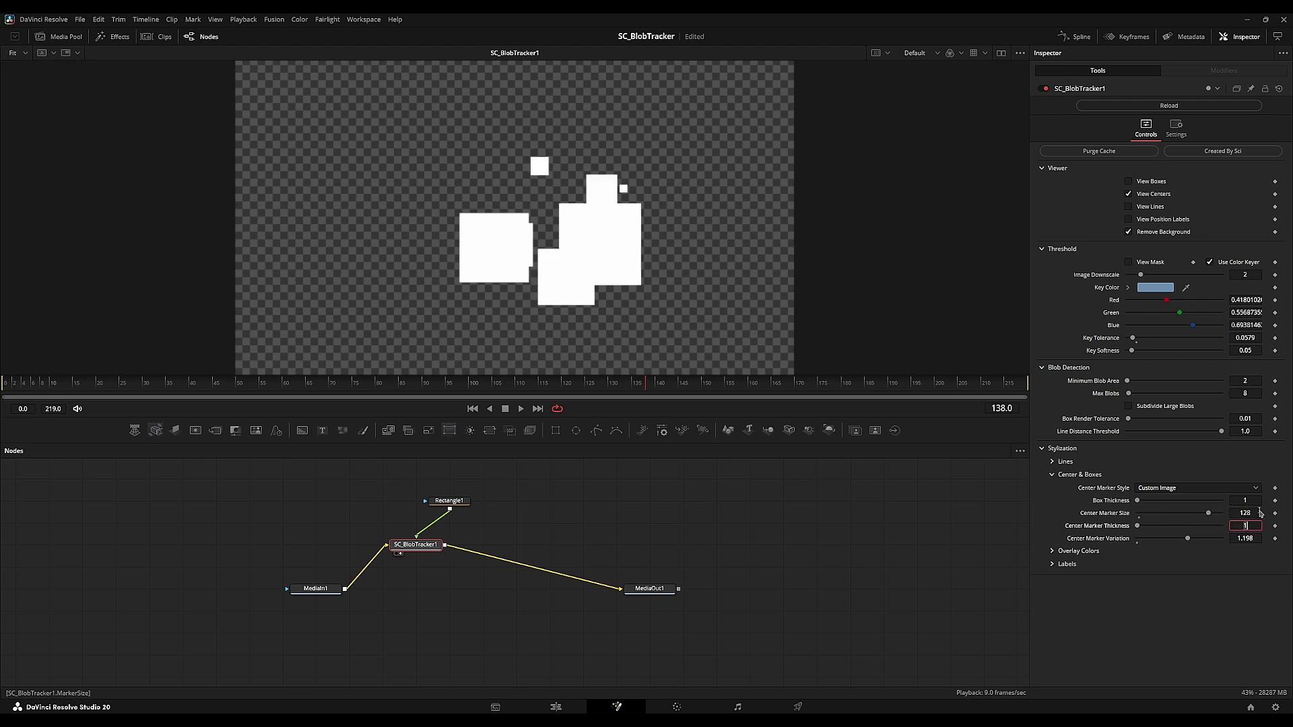
left_click(1197, 512)
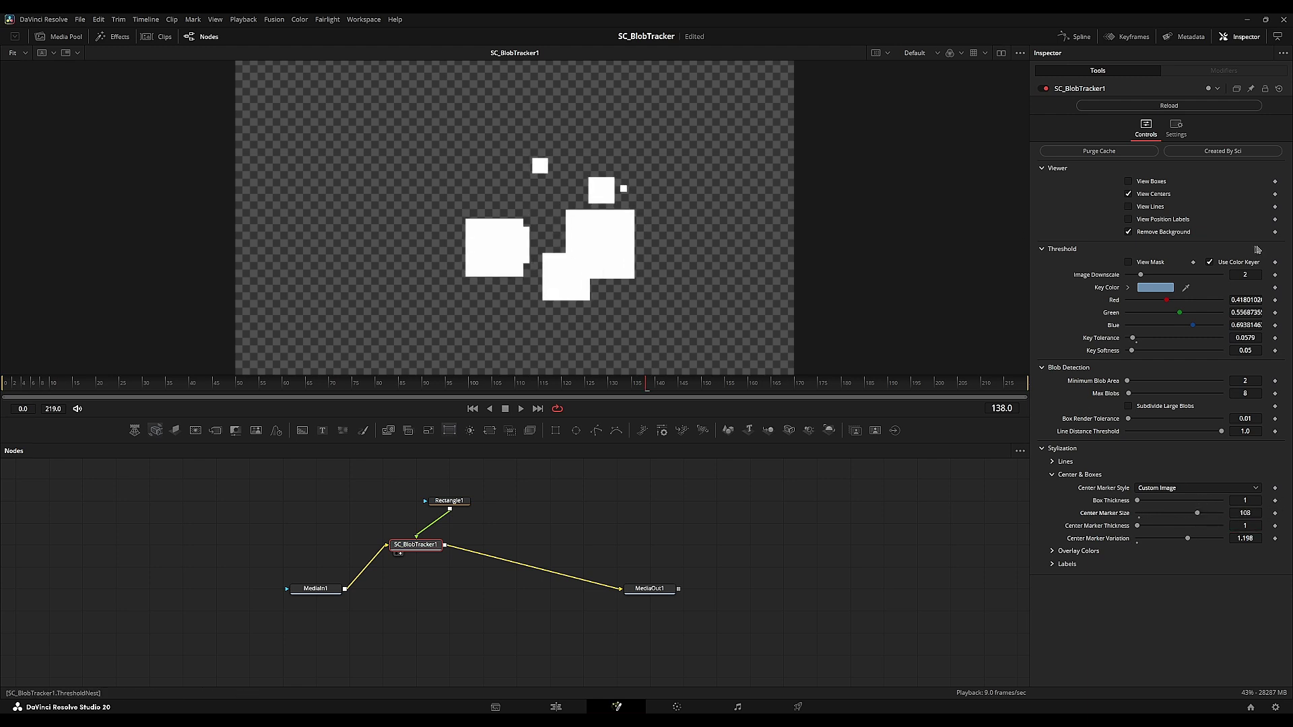
- Turn off Use Color Keyer, check the MediaIn1 source, and disable Remove Background so the markers overlay the eye footage
left_click(1228, 265)
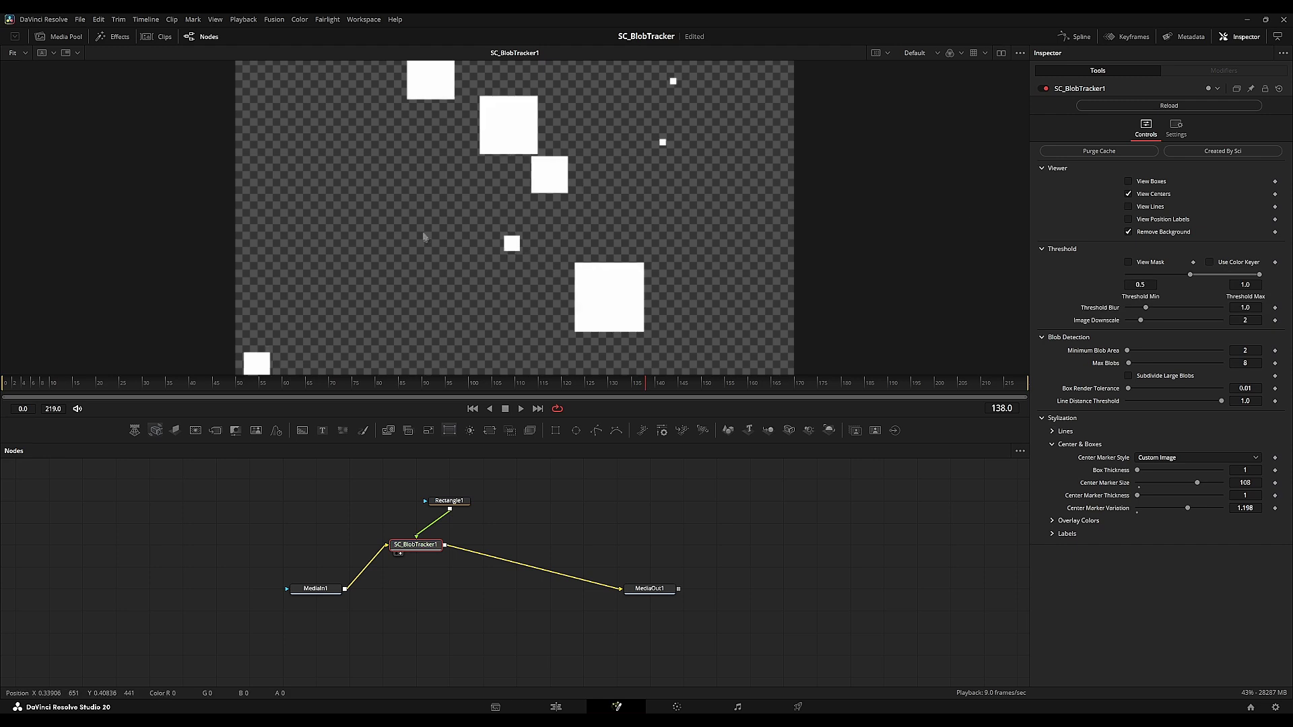
left_click_drag(416, 543, 449, 544)
left_click(327, 591)
key("2")
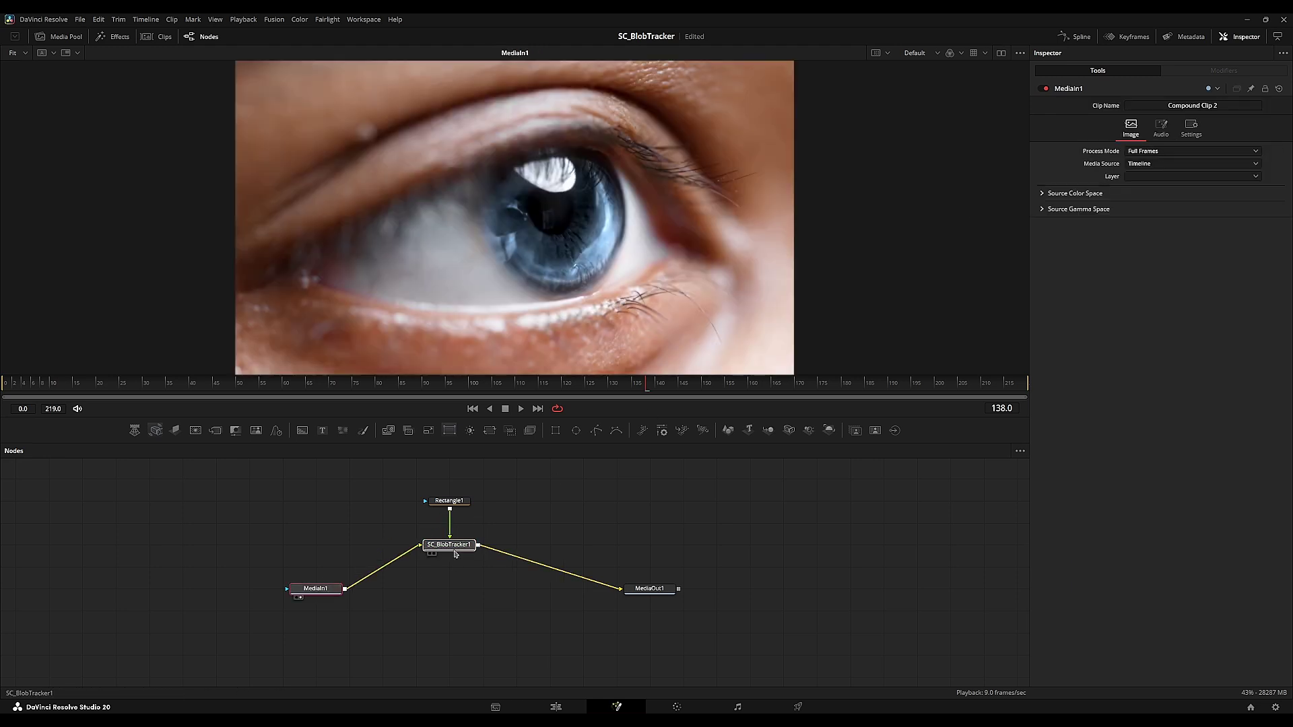
left_click(454, 547)
key("2")
left_click(1140, 229)
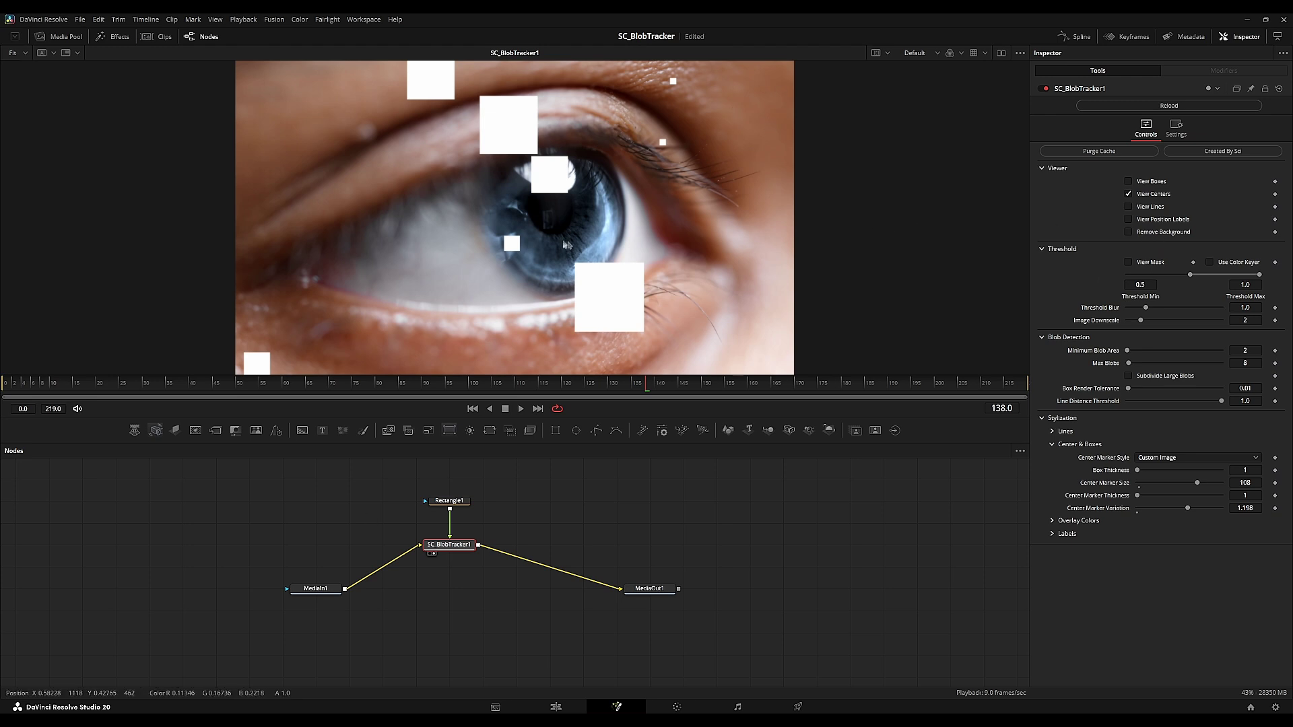
- Shift the threshold range to 0.324–0.824 and set Max Blobs to 32
left_click_drag(1196, 282, 1187, 278)
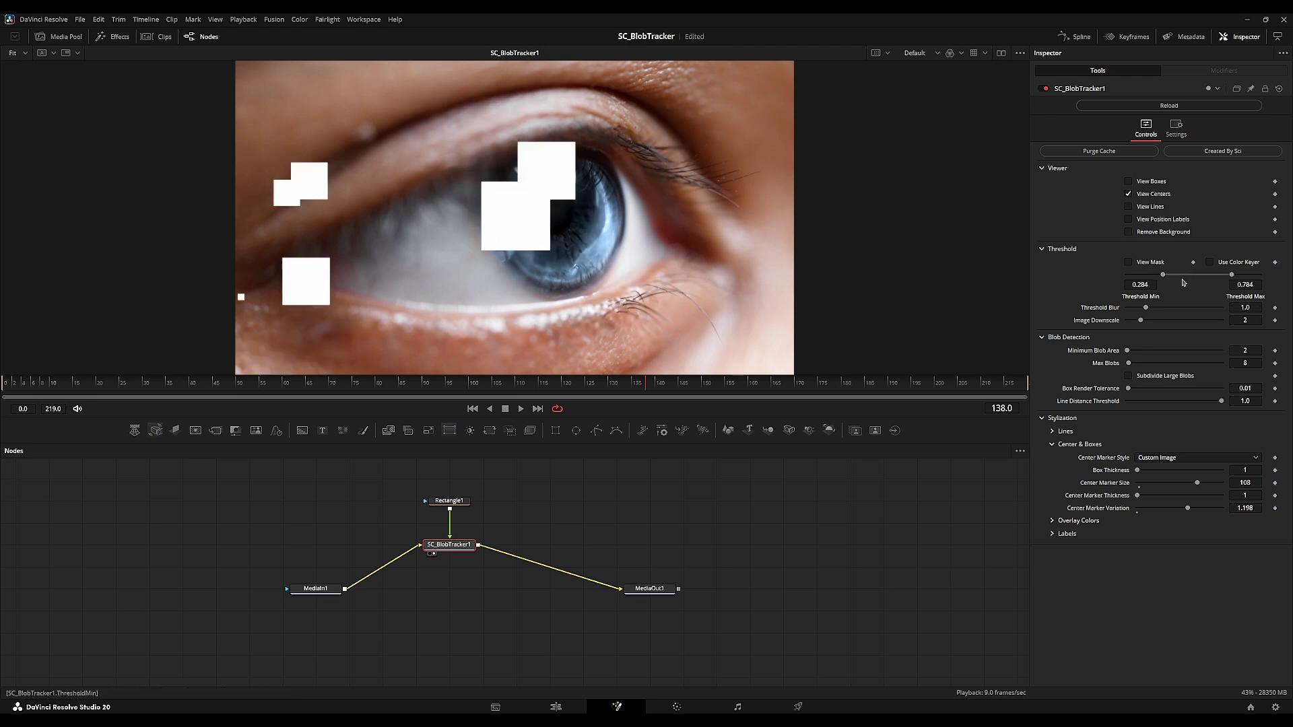
left_click_drag(1128, 363, 1137, 365)
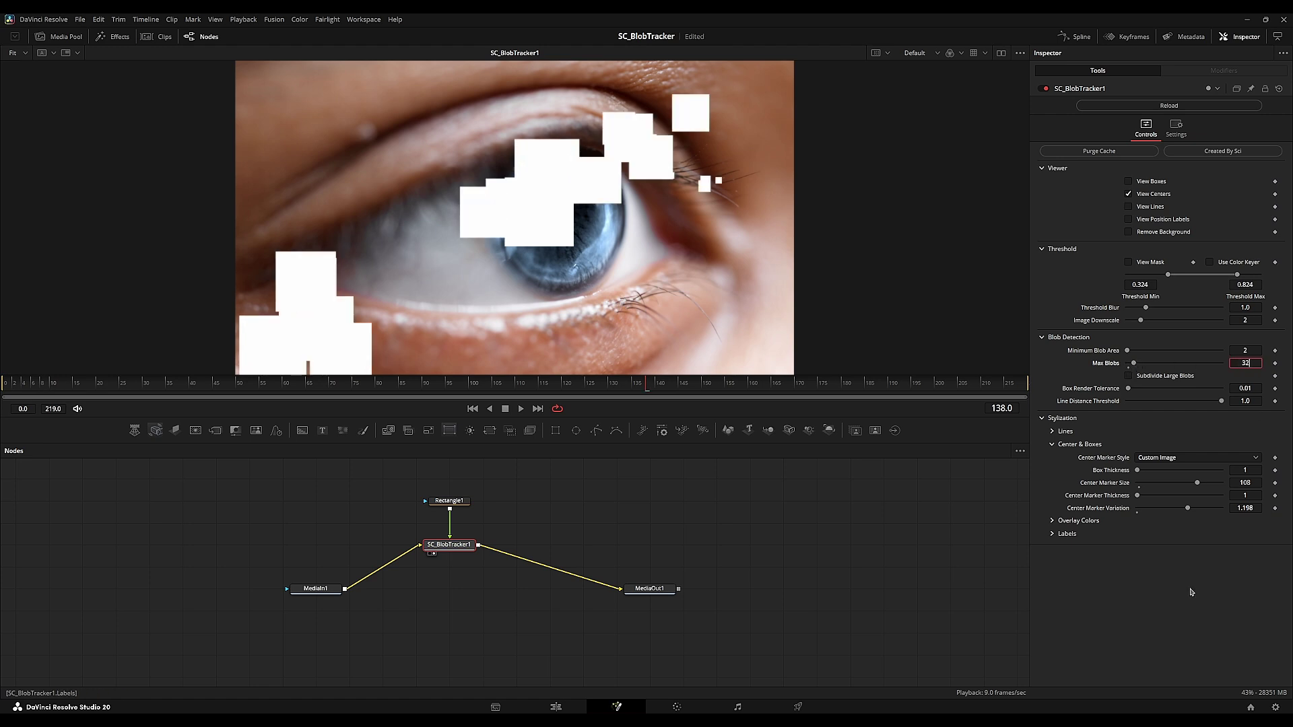
key("Return")
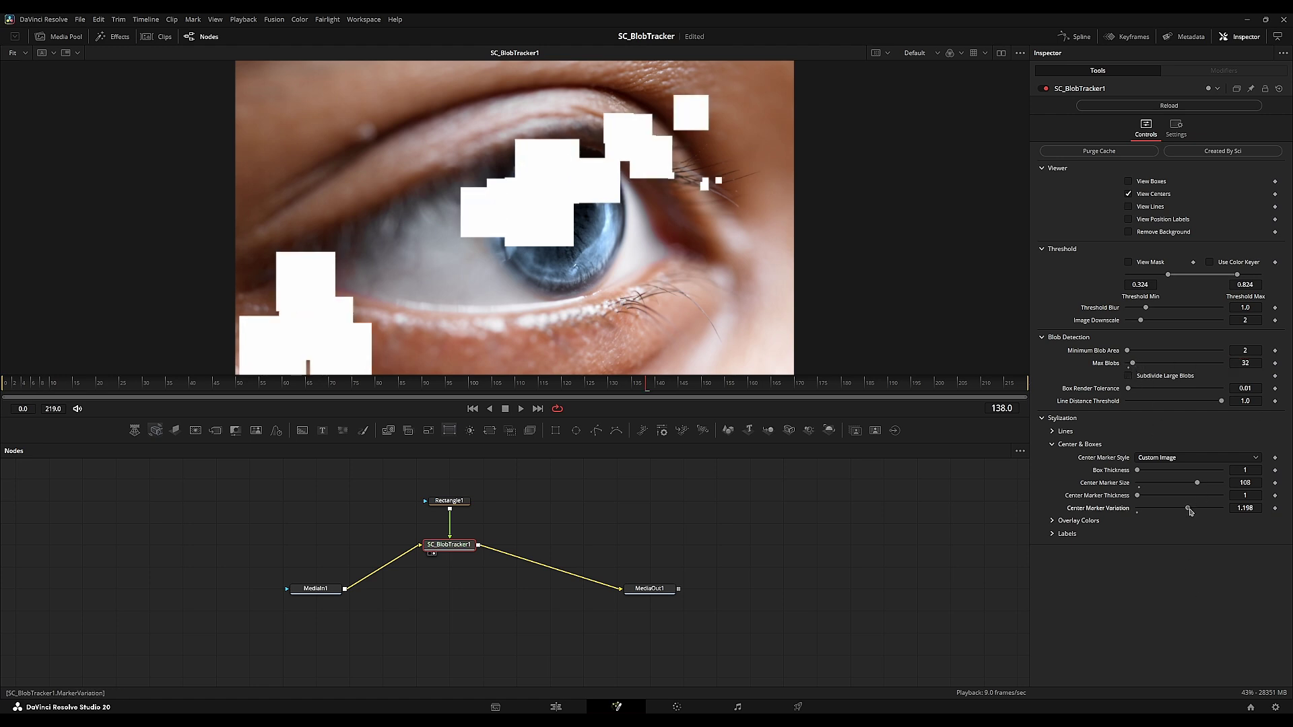
- Reduce Center Marker Size to 57 and set Center Marker Variation to 3.0
mouse_move(1189, 511)
left_mouse_down()
mouse_move(1164, 511)
mouse_move(1178, 510)
mouse_move(1158, 483)
mouse_move(1223, 509)
left_mouse_up()
left_click(1257, 510)
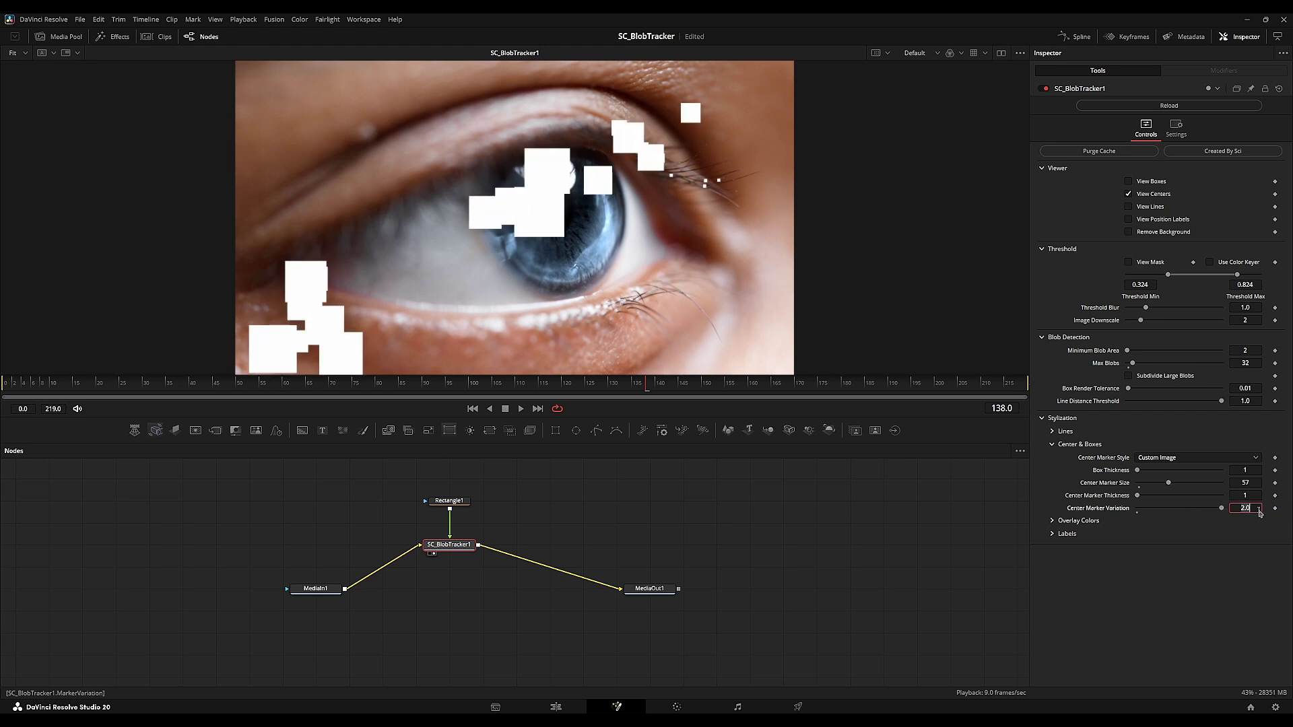
key("Return")
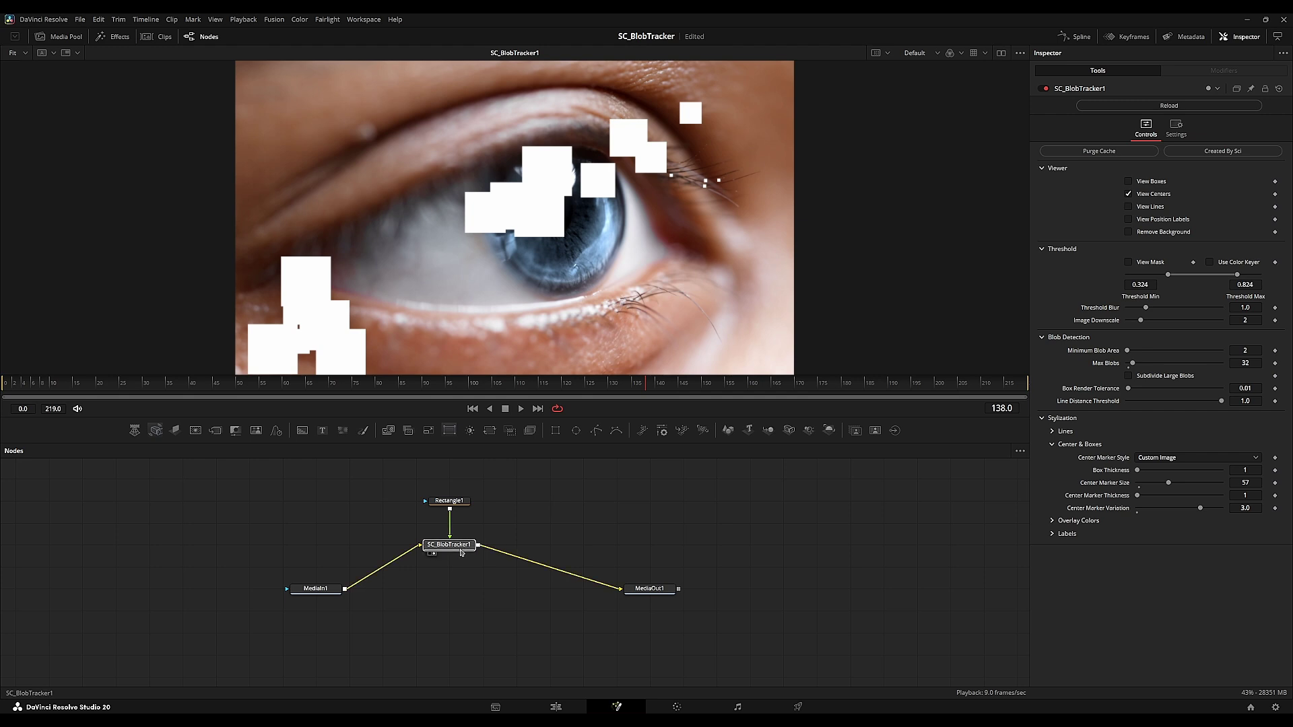
- Enable Remove Background on SC_BlobTracker1 and add a Transform node to the composition
left_click(1129, 232)
key("shift+space")
type("xf")
key("Return")
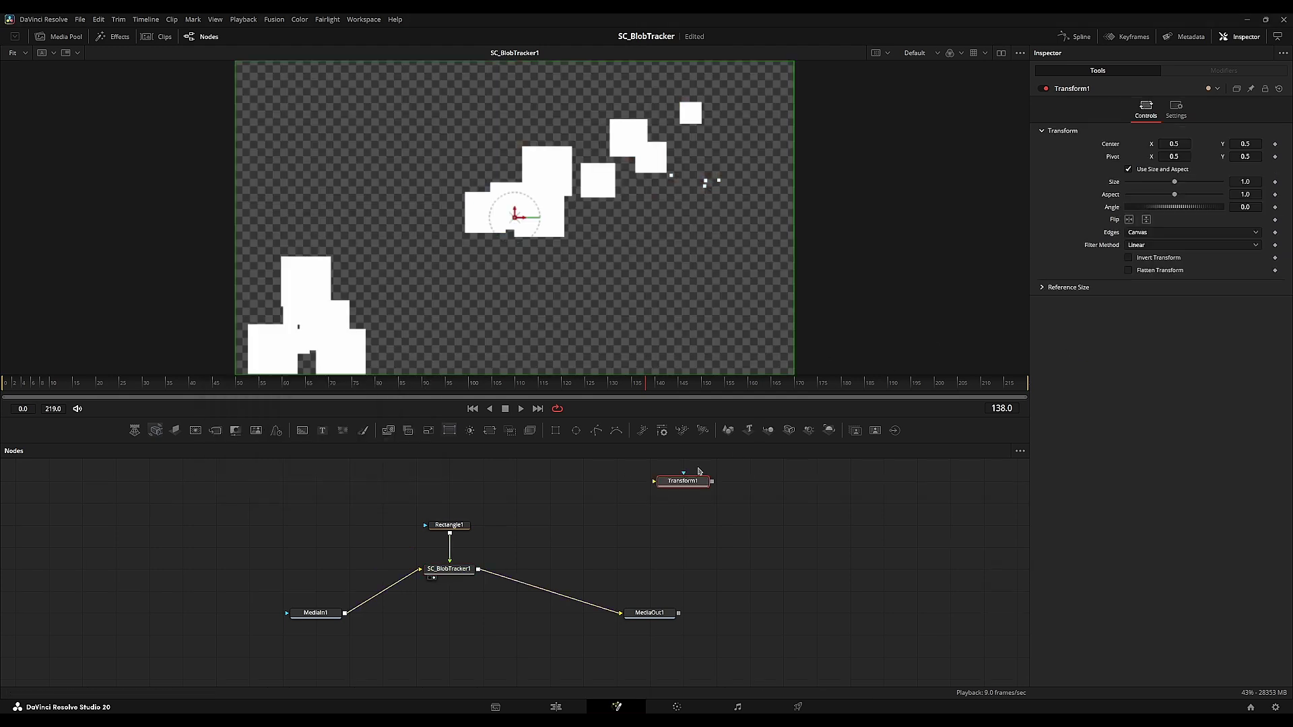
- Feed MediaIn1 into Transform1, use SC_BlobTracker1's output as its mask, disconnect MediaOut1, and compare the tracker and Transform1 outputs
left_click_drag(701, 488, 467, 621)
left_click_drag(345, 614, 587, 560)
key("2")
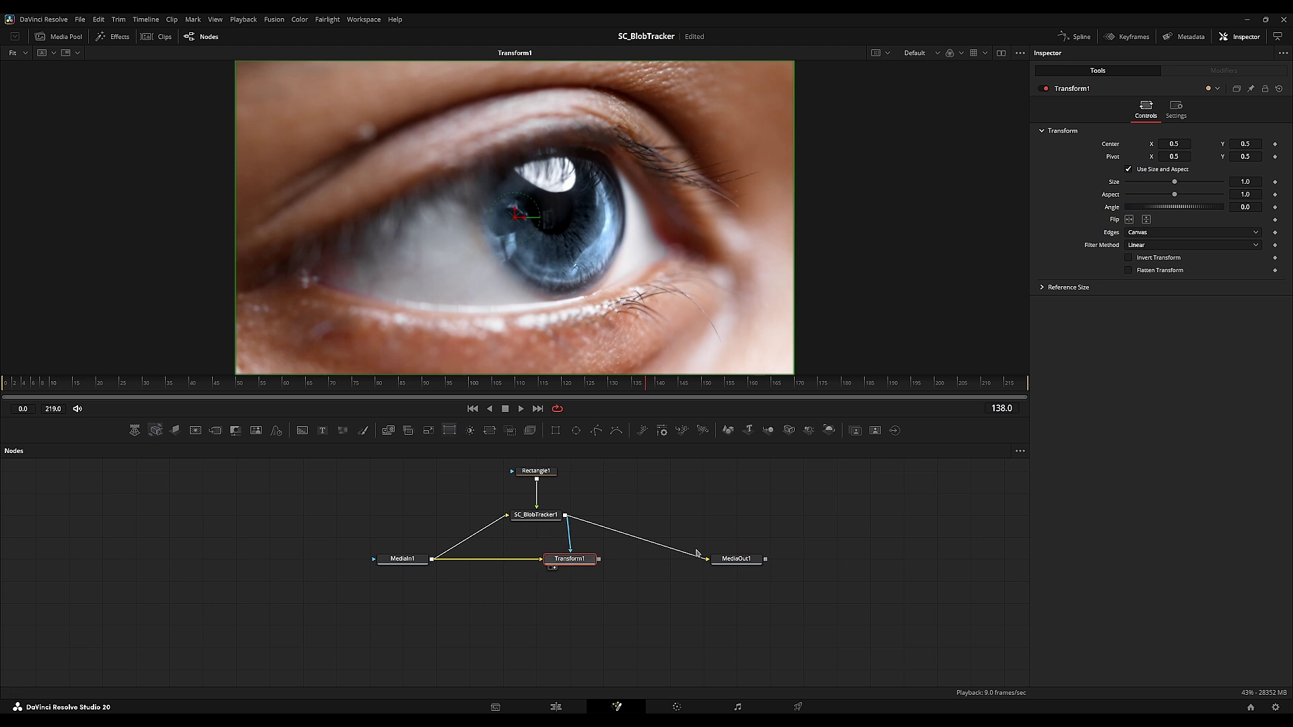
left_click(697, 555)
left_click(536, 515)
key("2")
left_click(570, 559)
key("2")
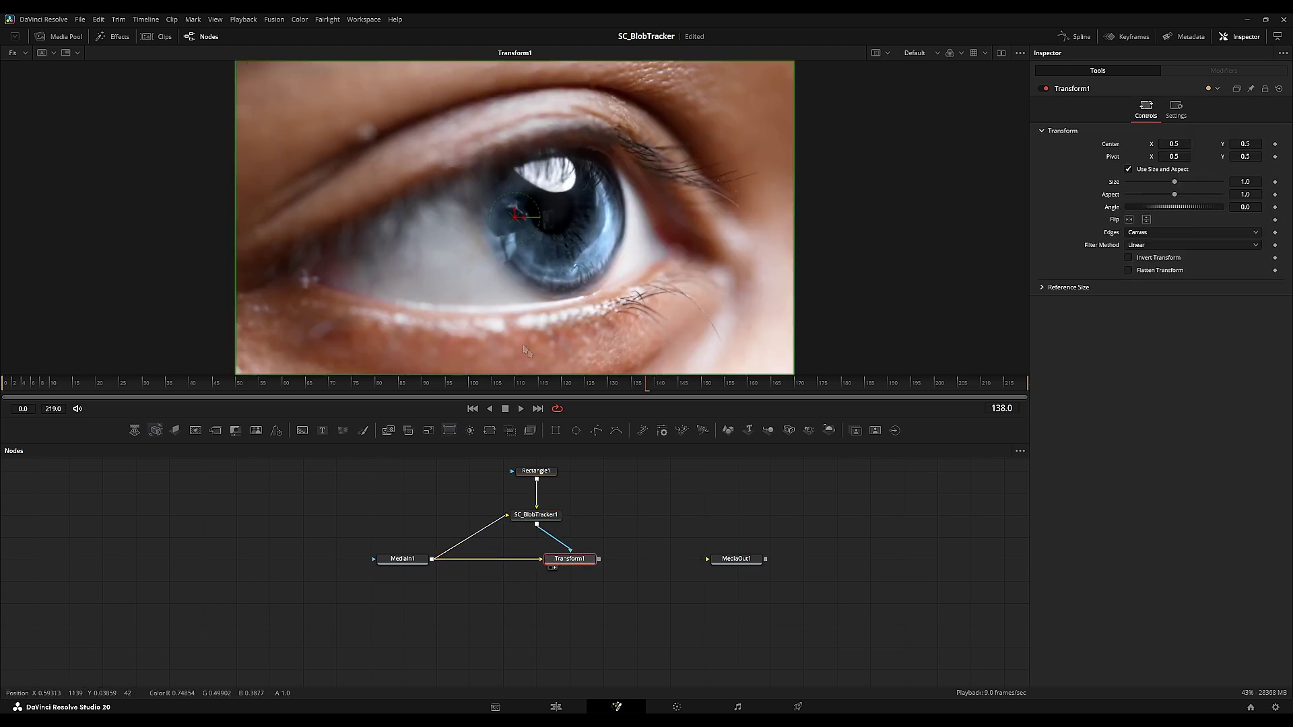
- Set Transform1's Size to 1.383, align the node beneath SC_BlobTracker1, and preview the playback
left_click_drag(1174, 182, 1217, 174)
key("space")
left_click(671, 537)
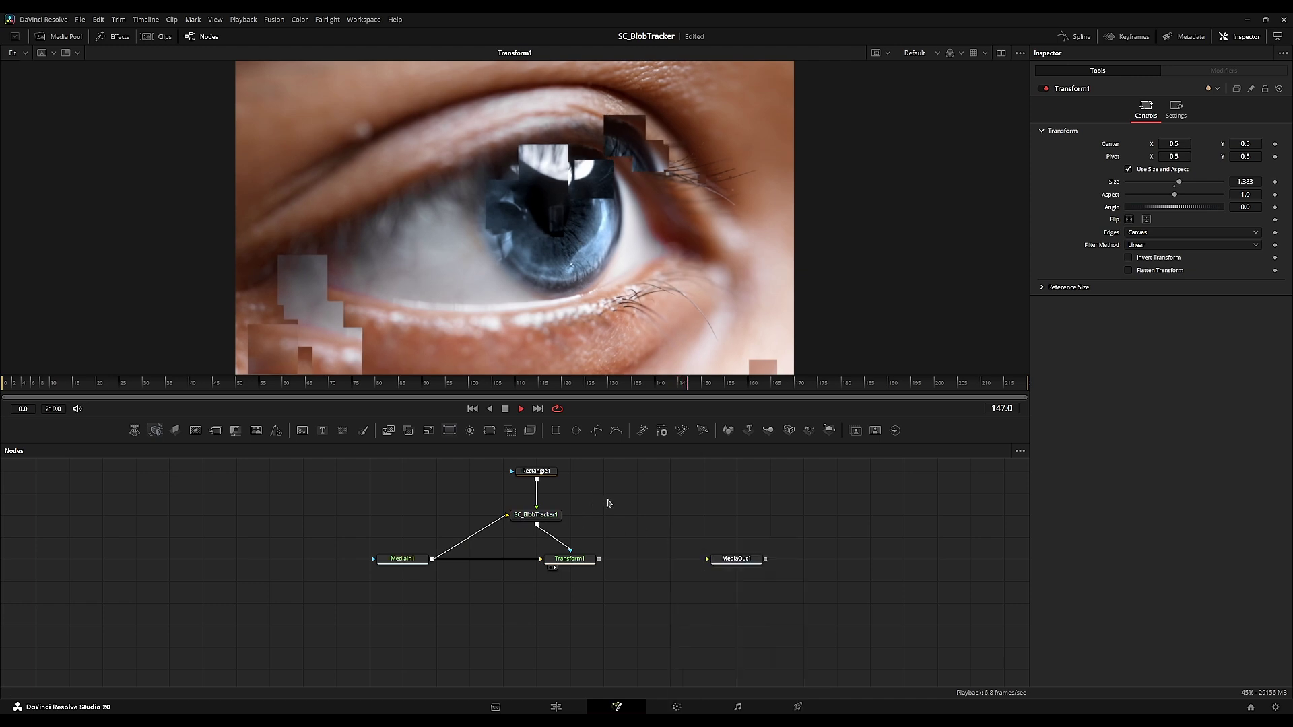
key("space")
left_click_drag(563, 558, 528, 558)
key("space")
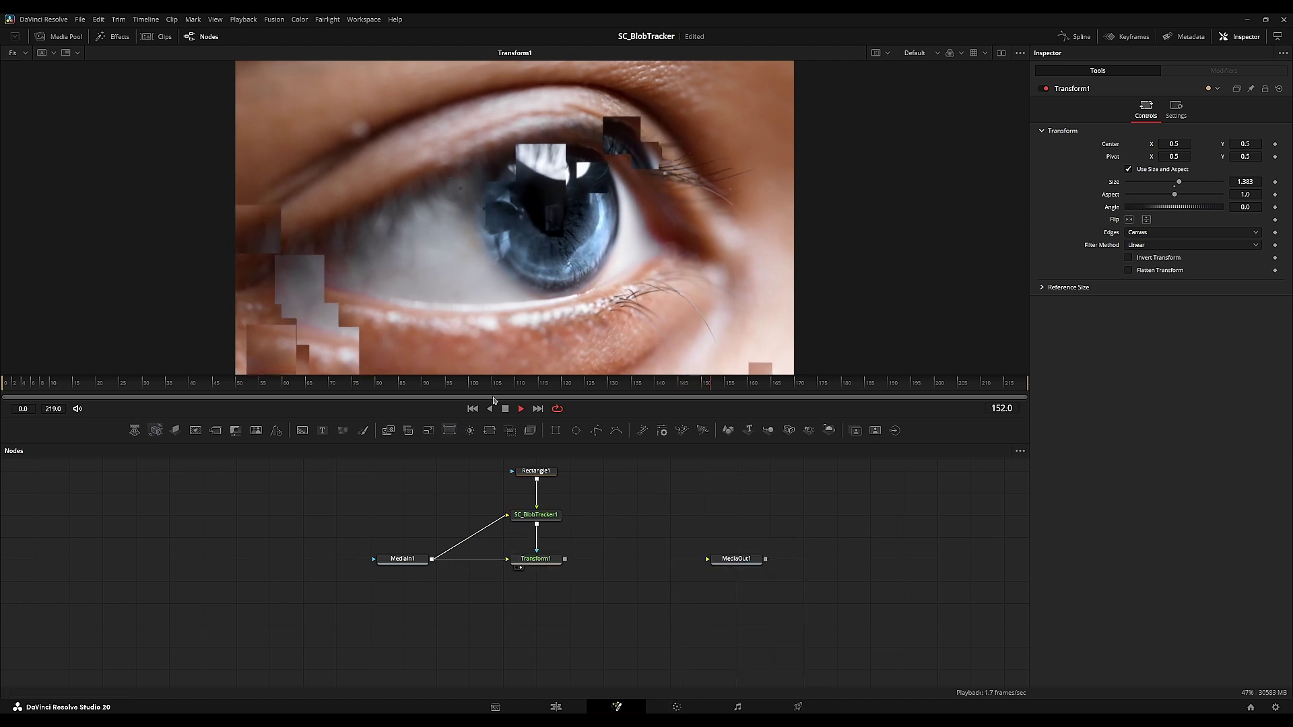
- Add an Invert Color node after Transform1, mask it with SC_BlobTracker1's output, and view the result
key("shift+space")
type("invert")
key("Down")
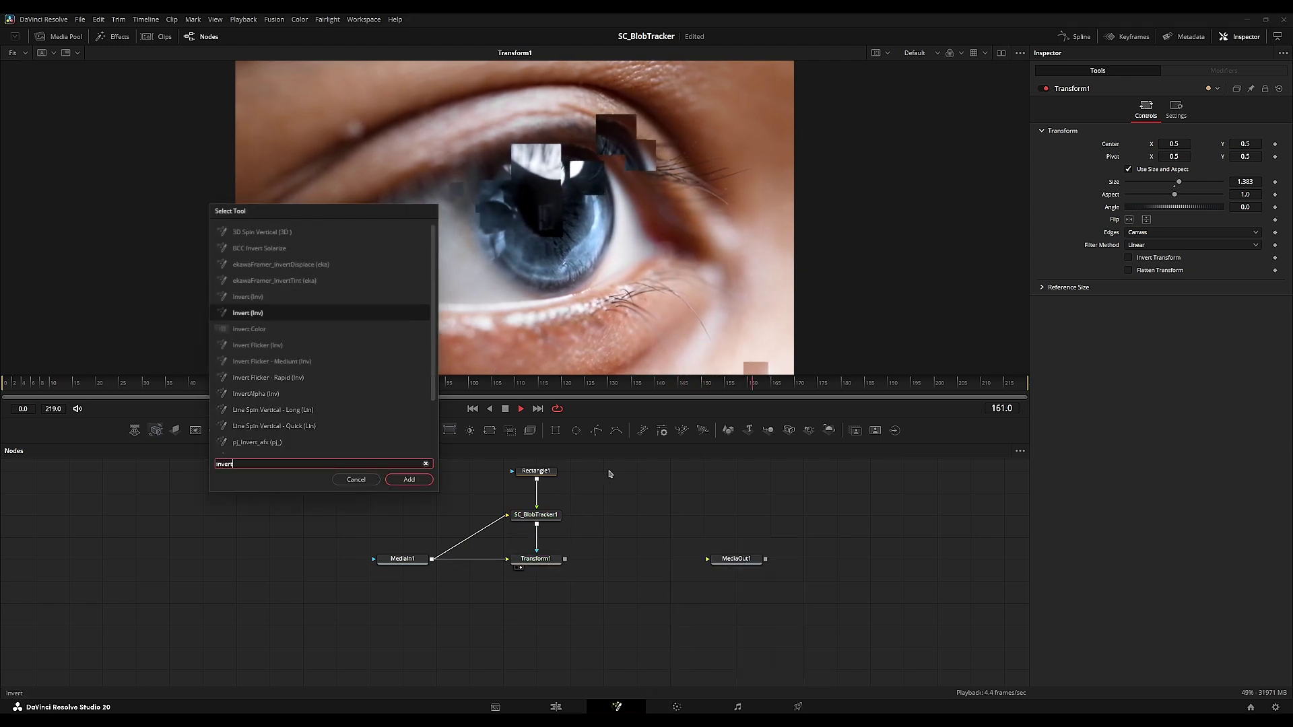
key("Return")
left_click_drag(608, 490, 607, 570)
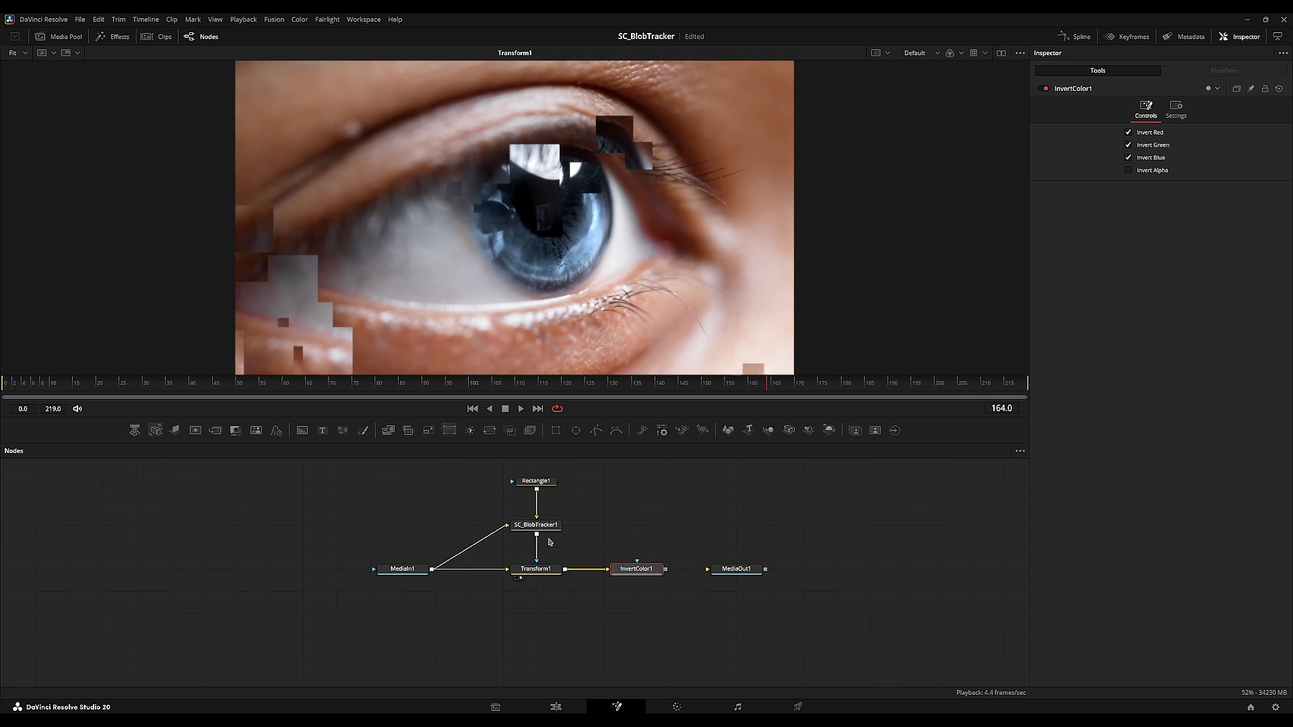
left_click_drag(565, 524, 427, 554)
key("1")
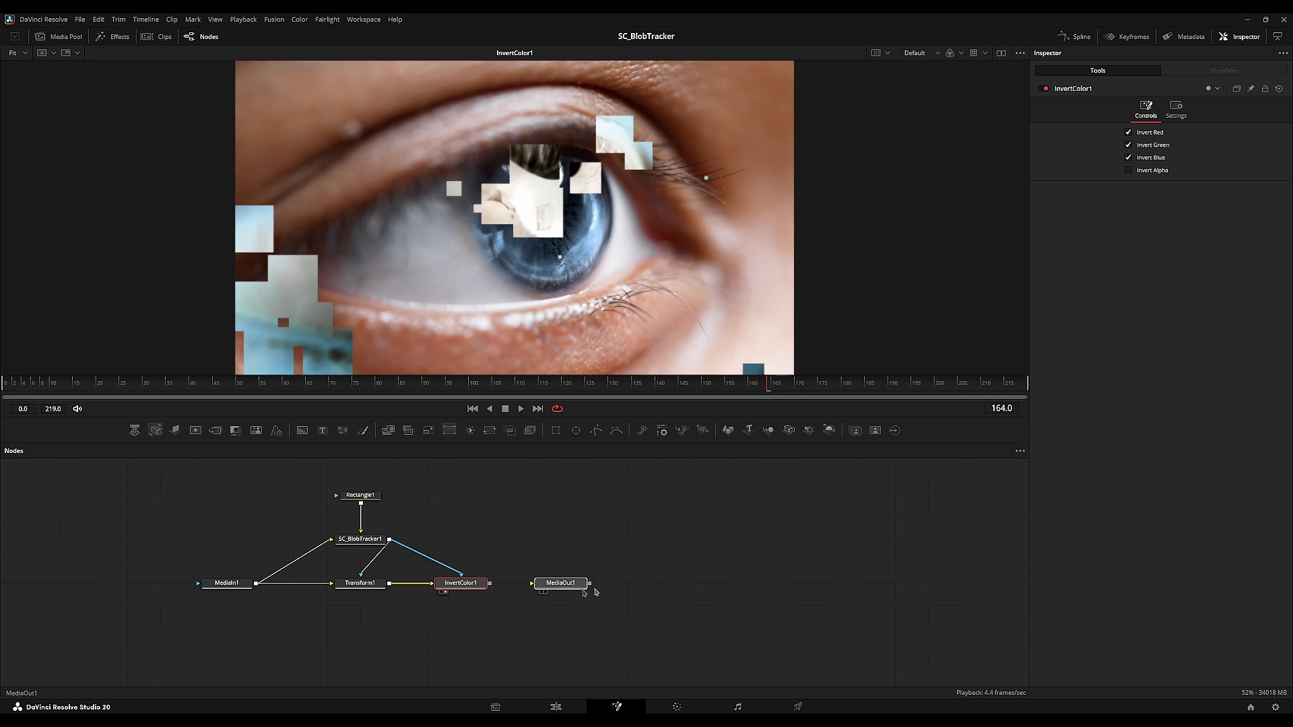
- Make room before MediaOut1 and add a Color Corrector after InvertColor1, masked by SC_BlobTracker1's output
left_click_drag(584, 586, 651, 586)
left_click_drag(469, 585, 435, 586)
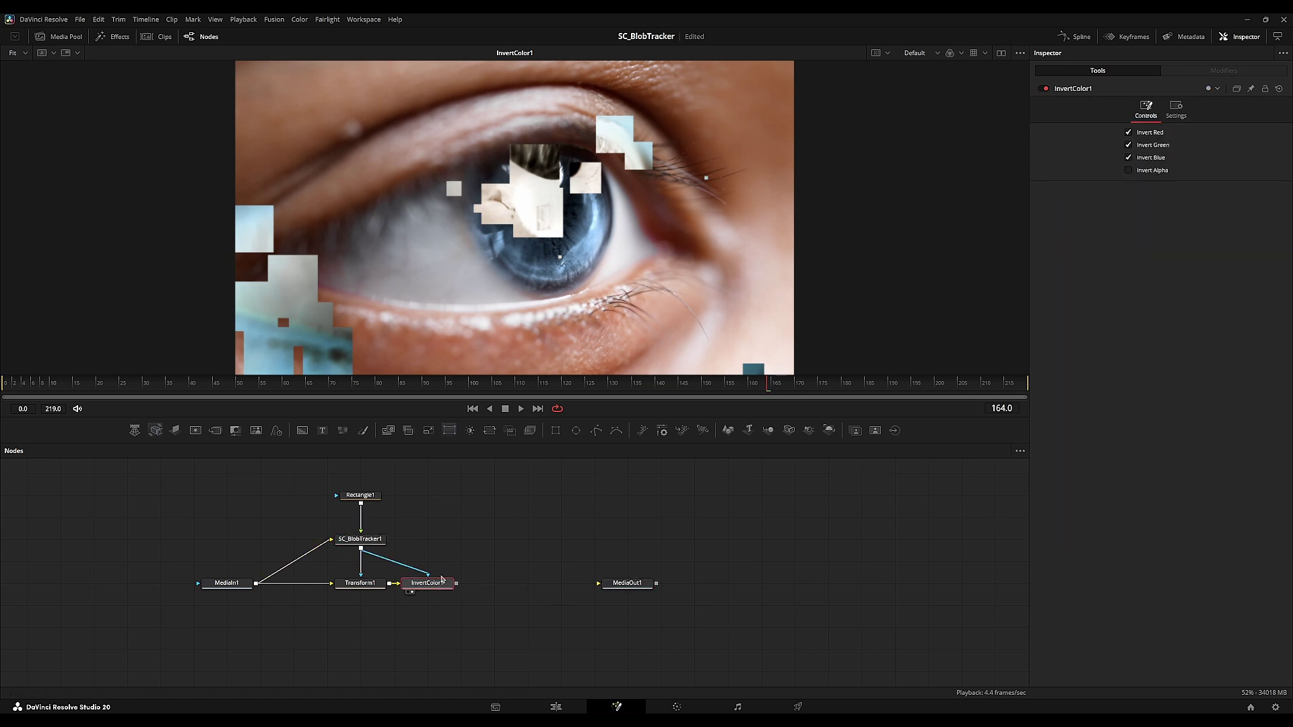
key("shift+space")
type("invert")
key("Escape")
key("shift+space")
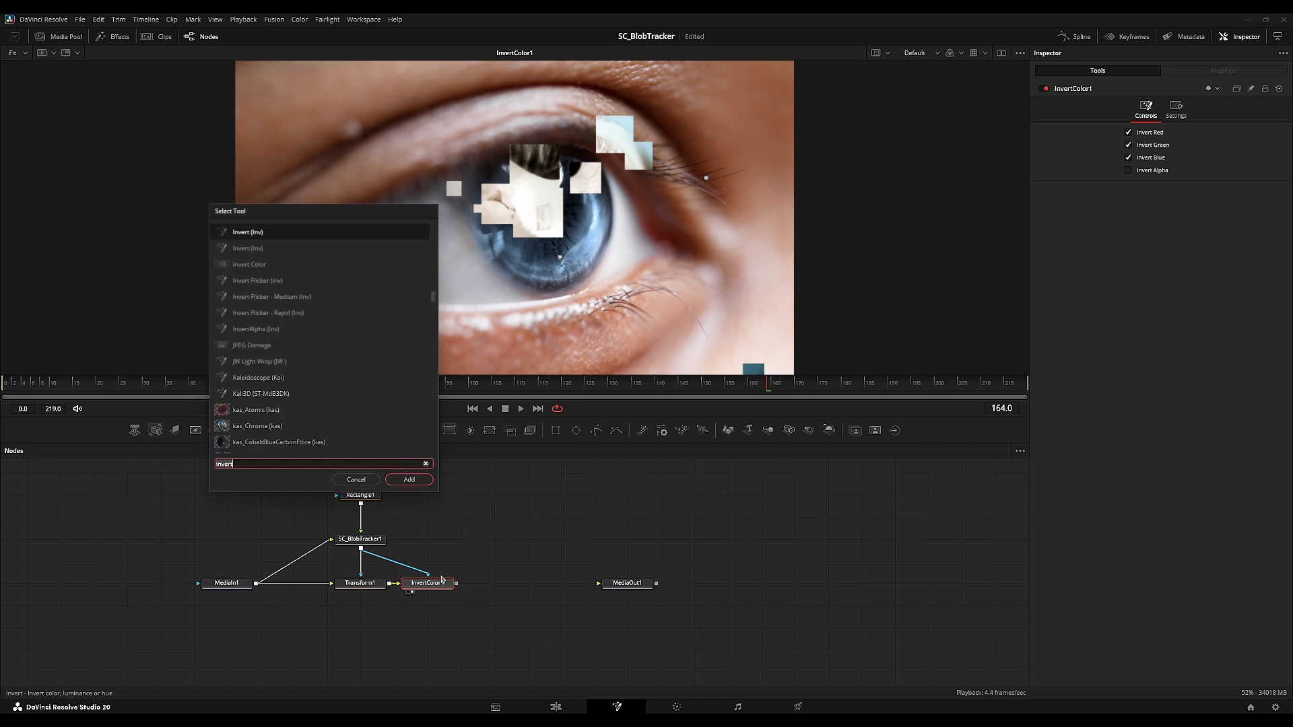
type("colorcorr")
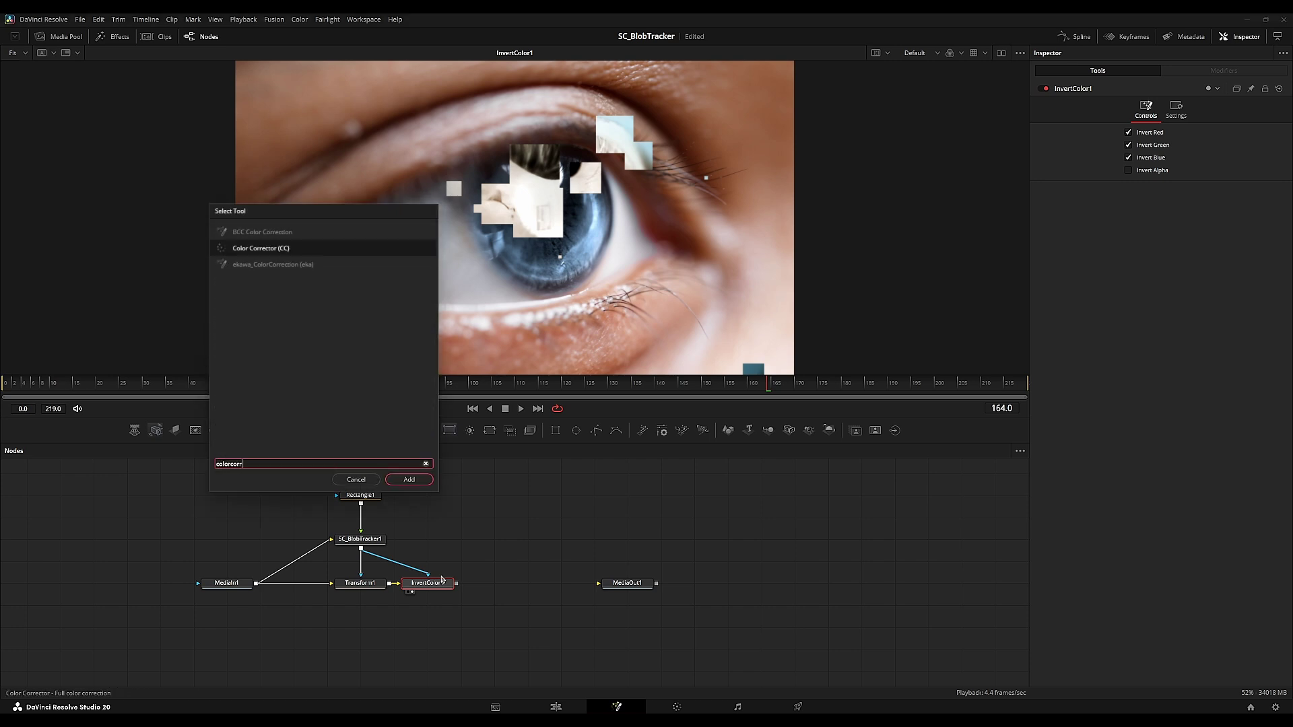
key("Return")
left_click_drag(361, 549, 513, 592)
- Tint the masked blobs red at strength 1.0 in ColorCorrector1, keep Saturation at 1.0, and set Contrast to 1.97 and Gamma to 0.12
left_click_drag(1194, 199, 1236, 204)
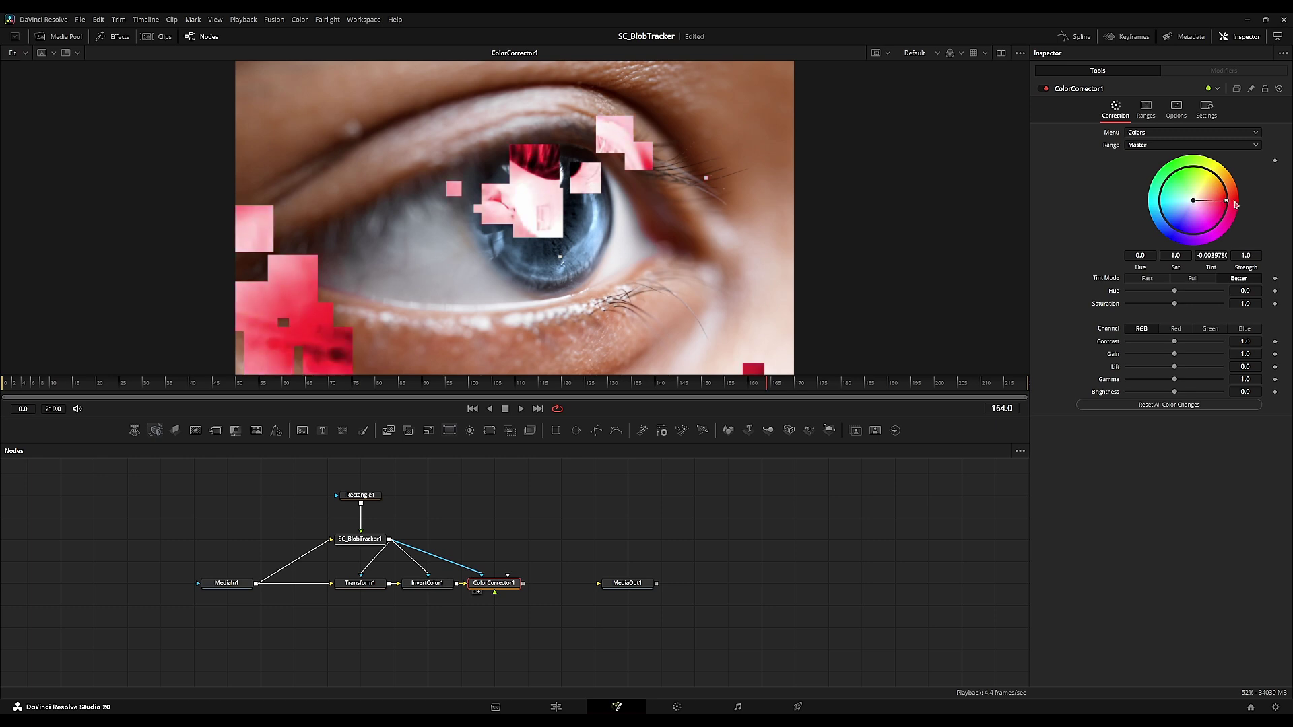
left_click_drag(1175, 304, 1194, 299)
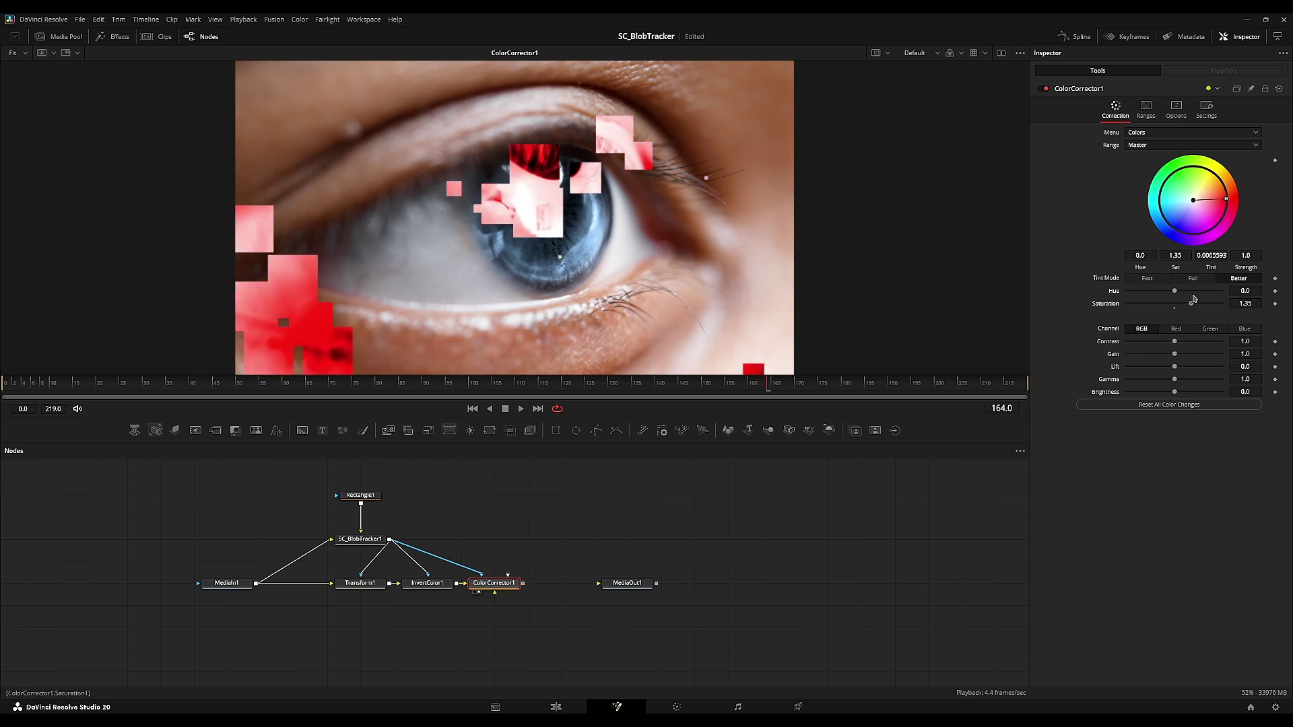
double_click(1190, 303)
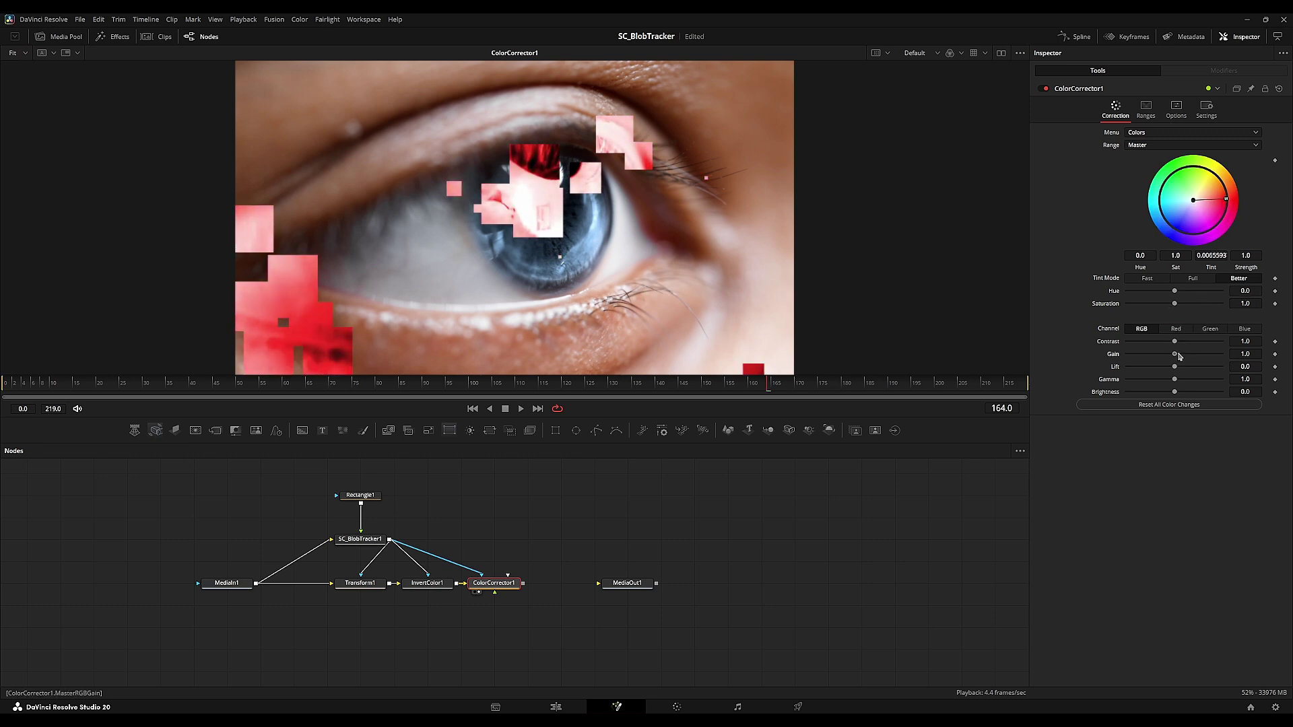
left_click_drag(1174, 341, 1132, 379)
left_click(1174, 358)
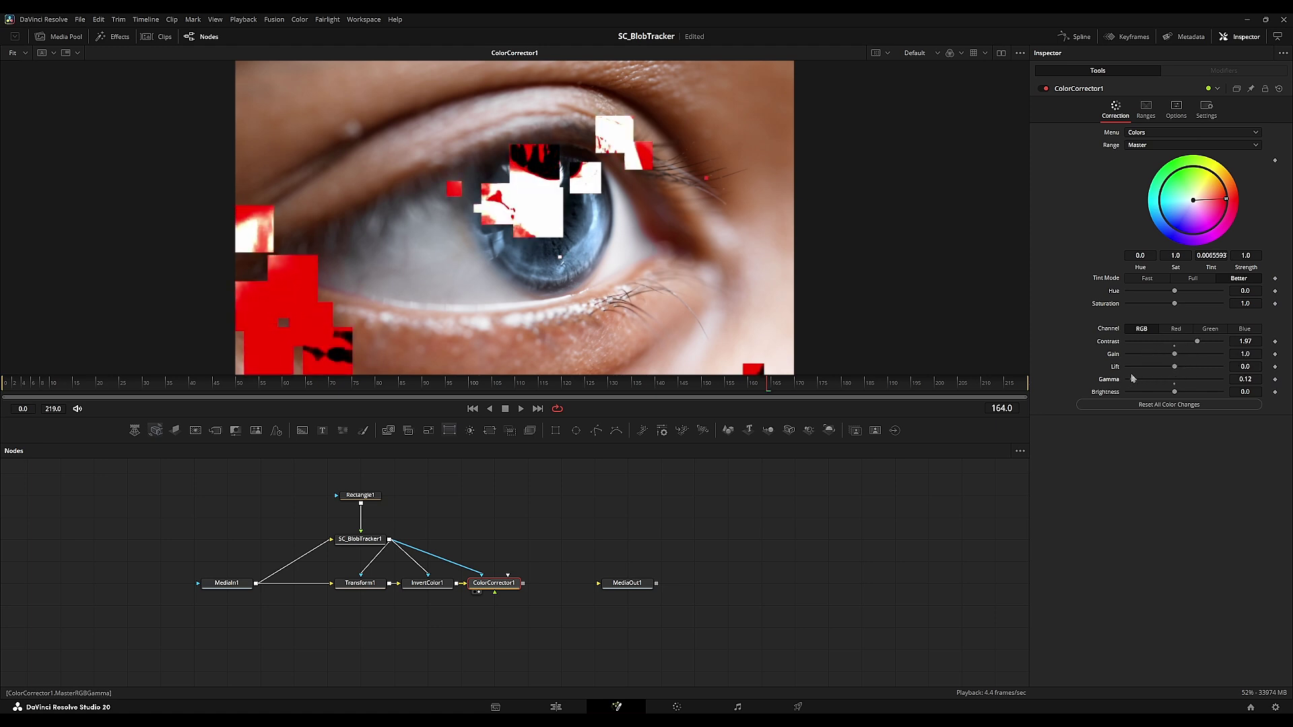
- Preview the playback, move to frame 83, and compare the outputs of SC_BlobTracker1 and ColorCorrector1
left_click(585, 554)
left_click_drag(635, 553, 650, 551)
key("space")
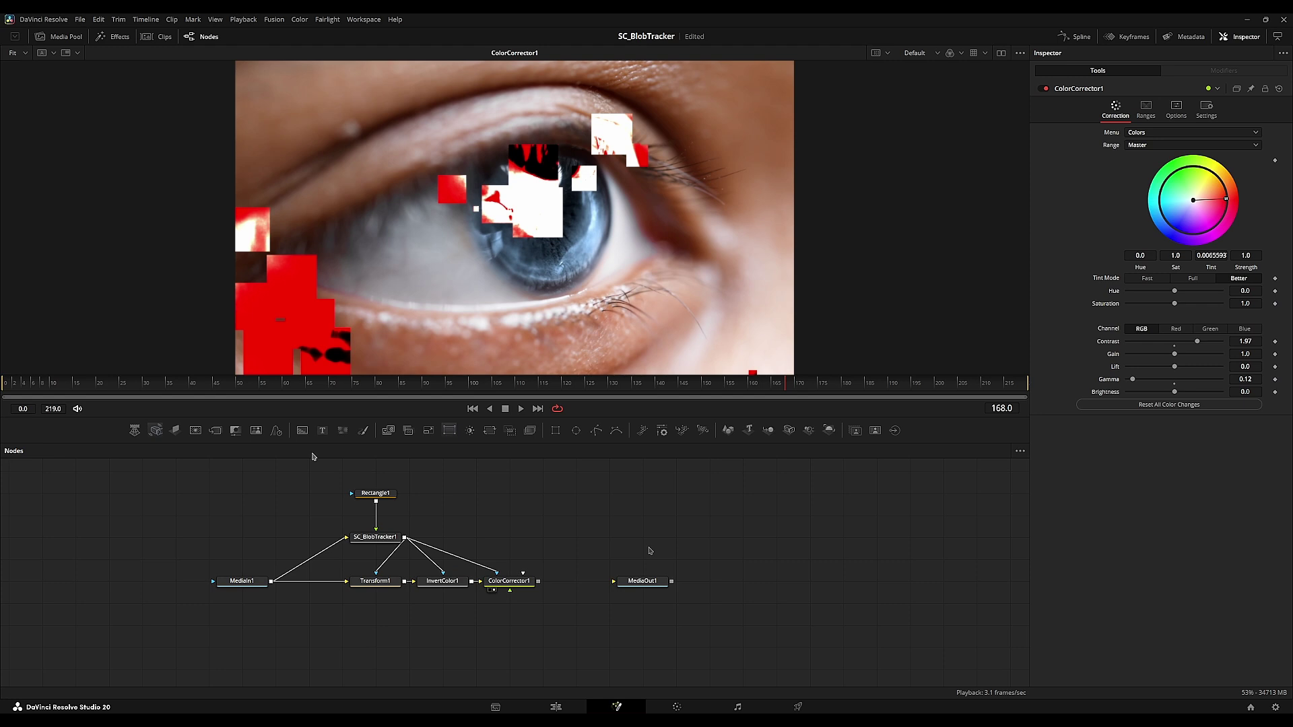
left_click(512, 386)
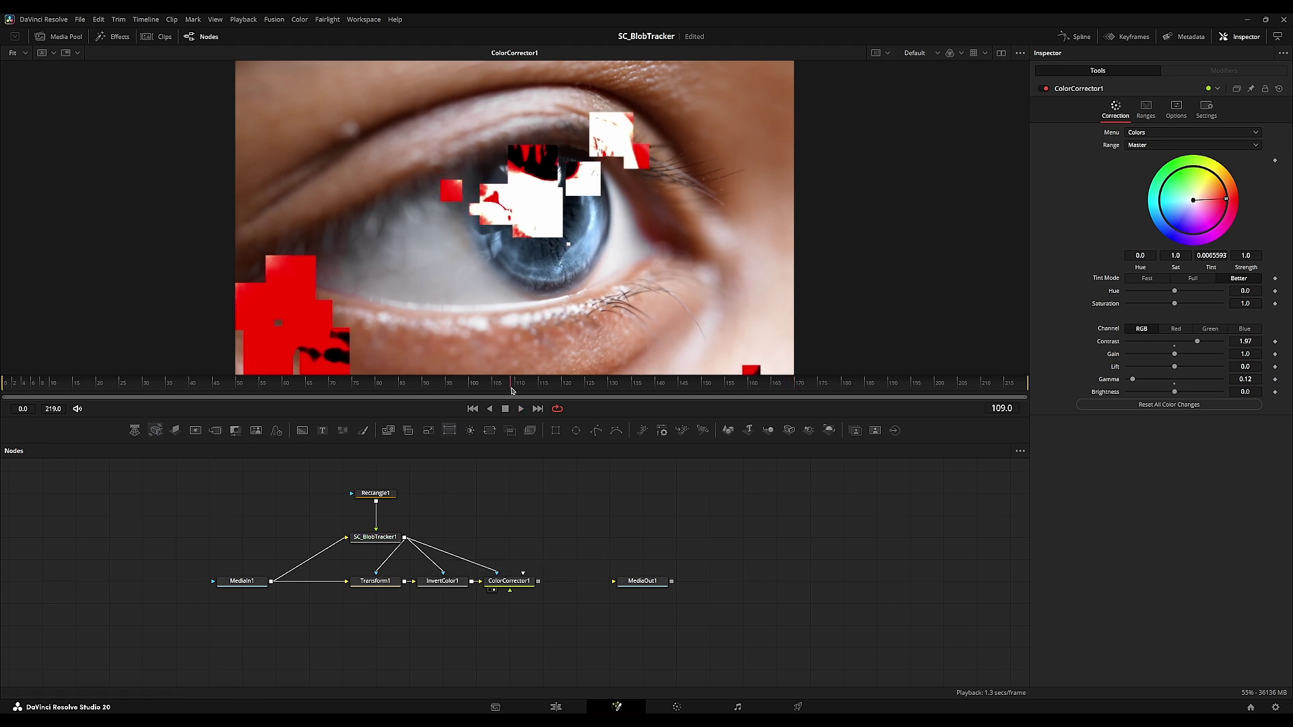
left_click(368, 538)
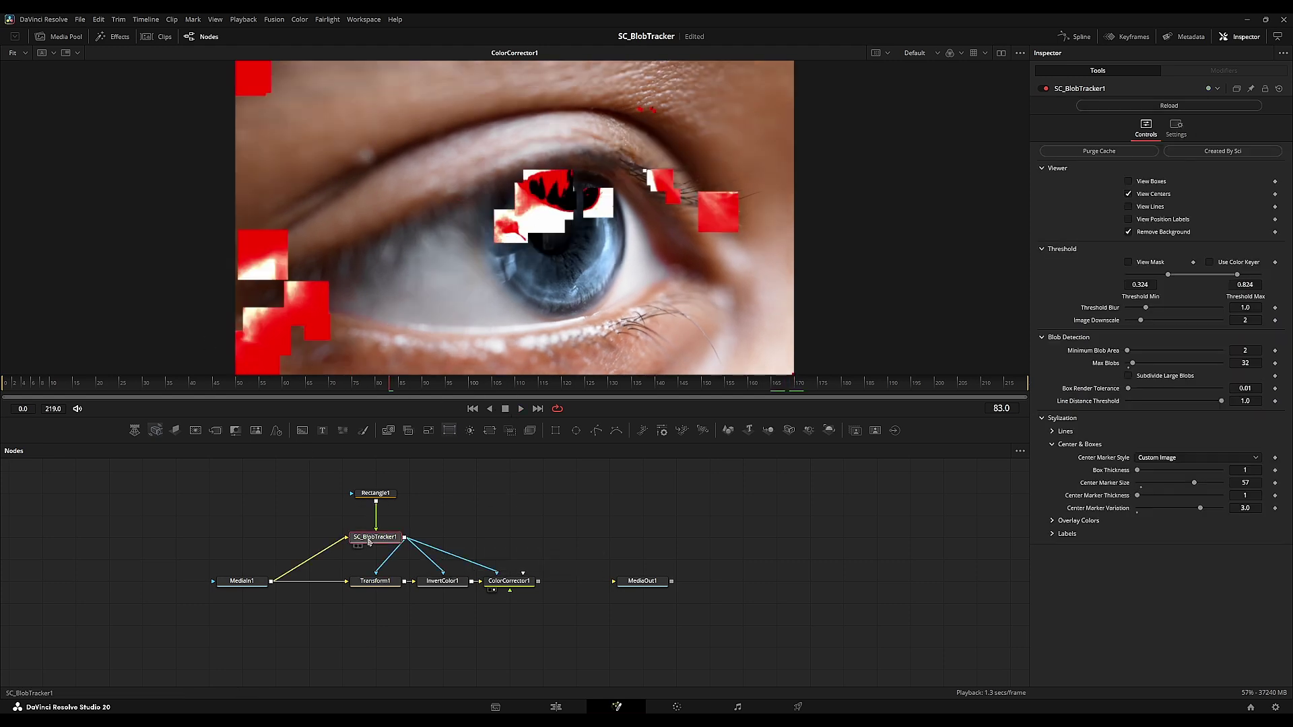
key("2")
left_click(504, 580)
key("2")
left_click(638, 560)
- Paste an instance of SC_BlobTracker1 below the node chain, feed it from MediaIn1, and view its output
left_click(370, 538)
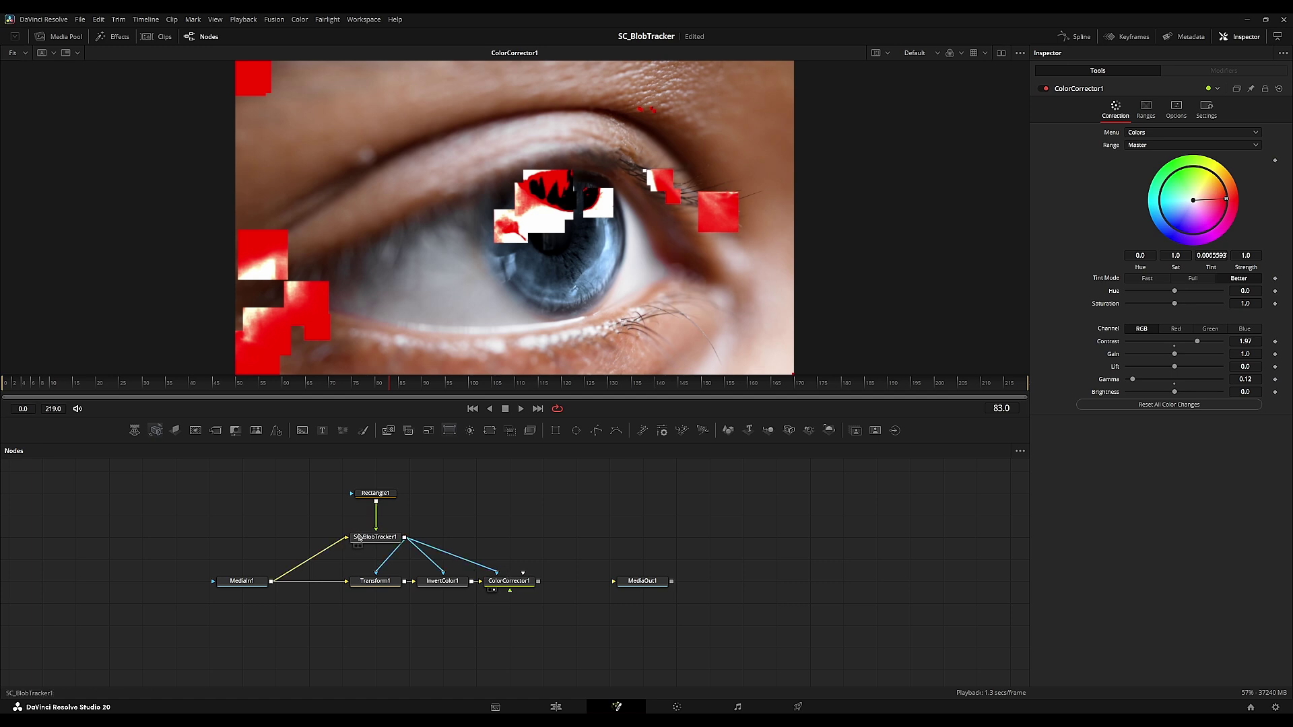
key("1")
left_click(389, 616)
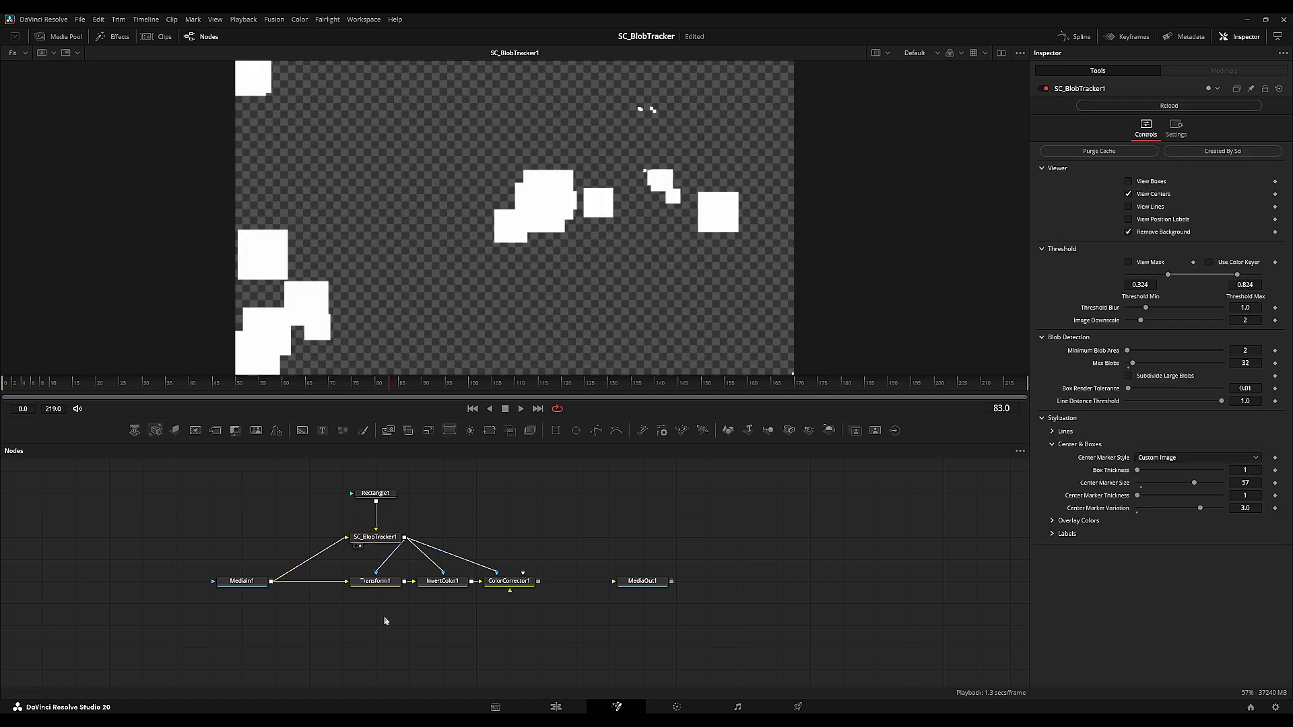
key("ctrl+shift+v")
left_click_drag(270, 581, 423, 644)
key("2")
- Deinstance the view options on the instanced tracker and turn on View Boxes, View Position Labels and View Lines
right_click(1154, 235)
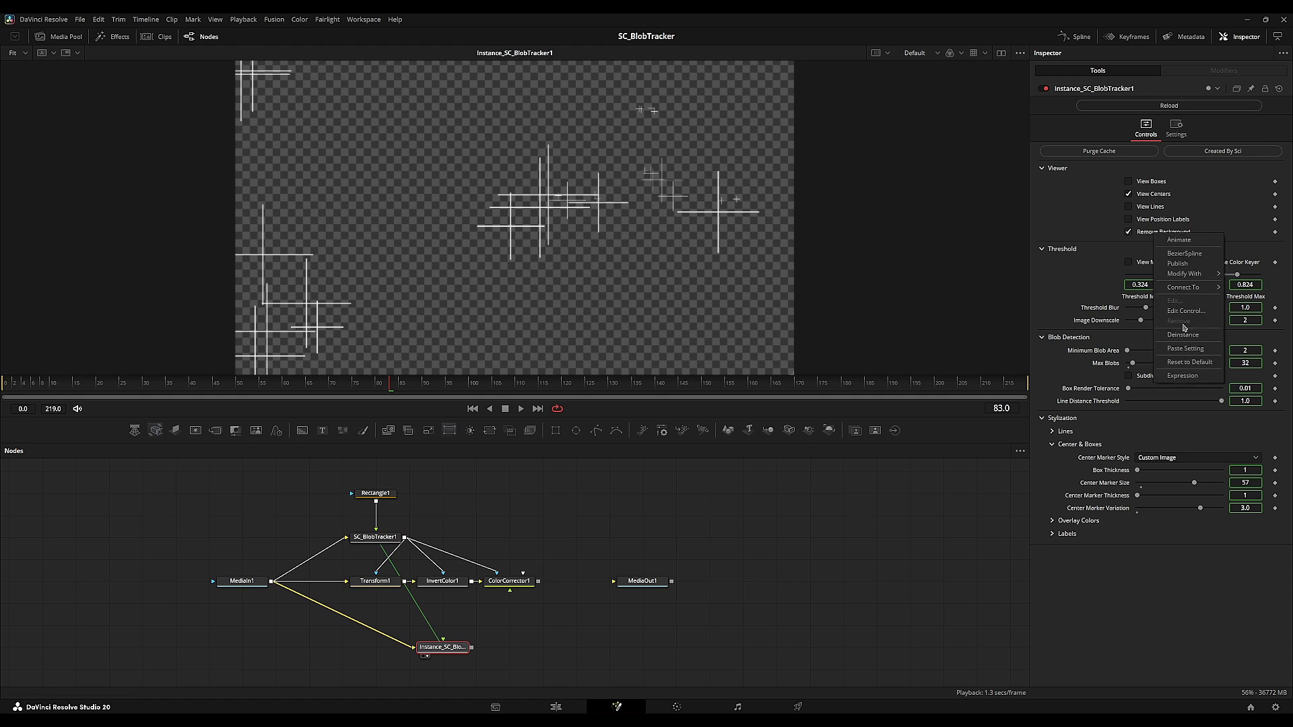
right_click(1151, 199)
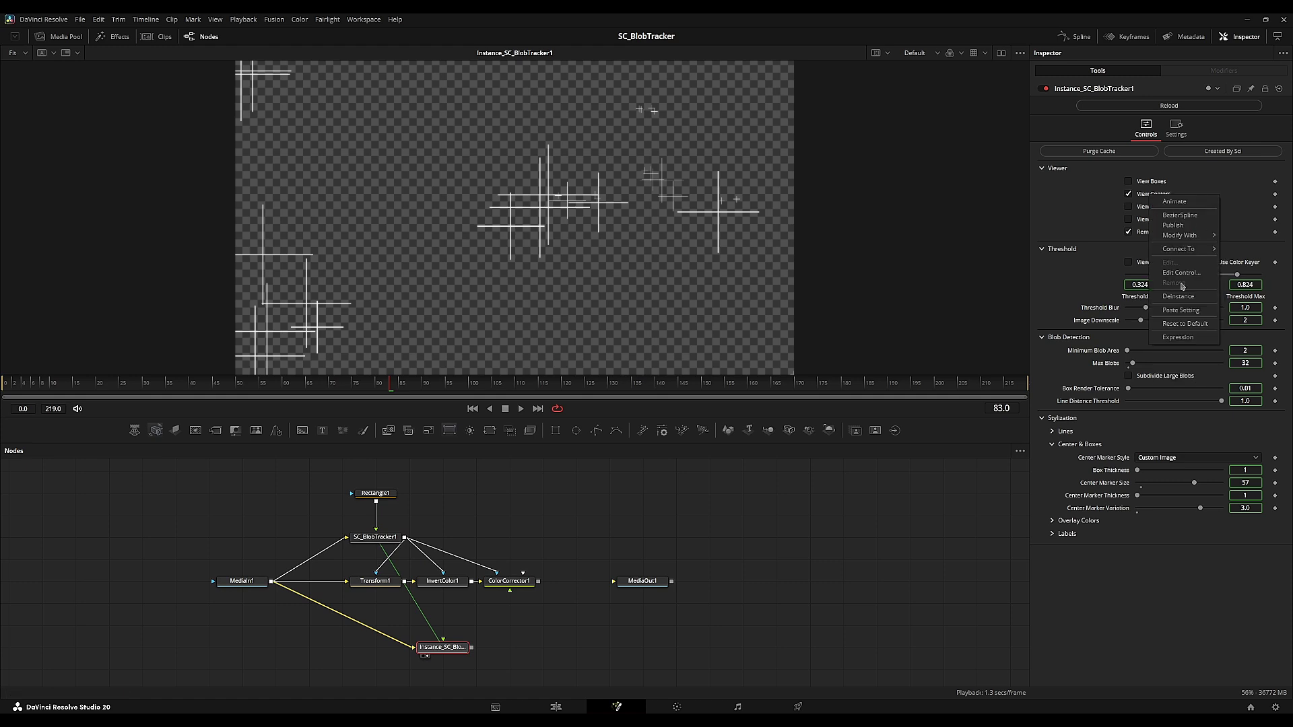
left_click(1182, 296)
right_click(1152, 187)
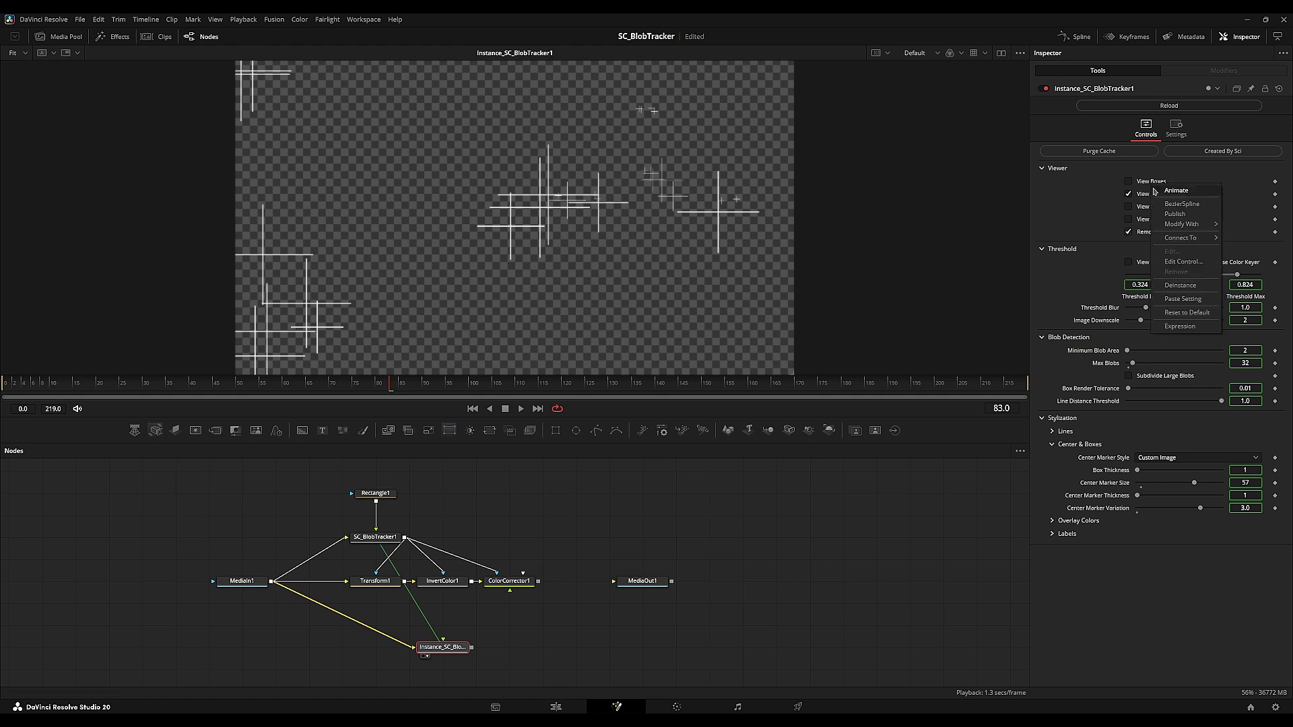
left_click(1179, 287)
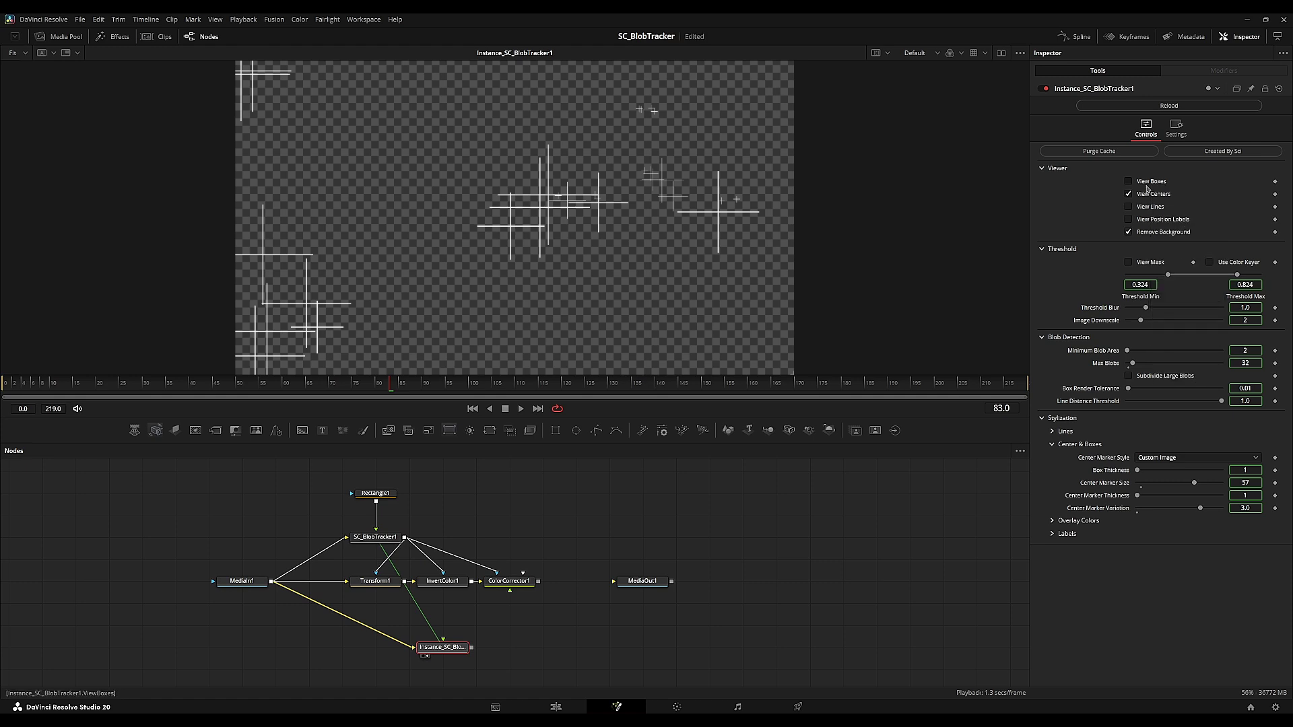
right_click(1166, 226)
left_click(1184, 327)
right_click(1145, 206)
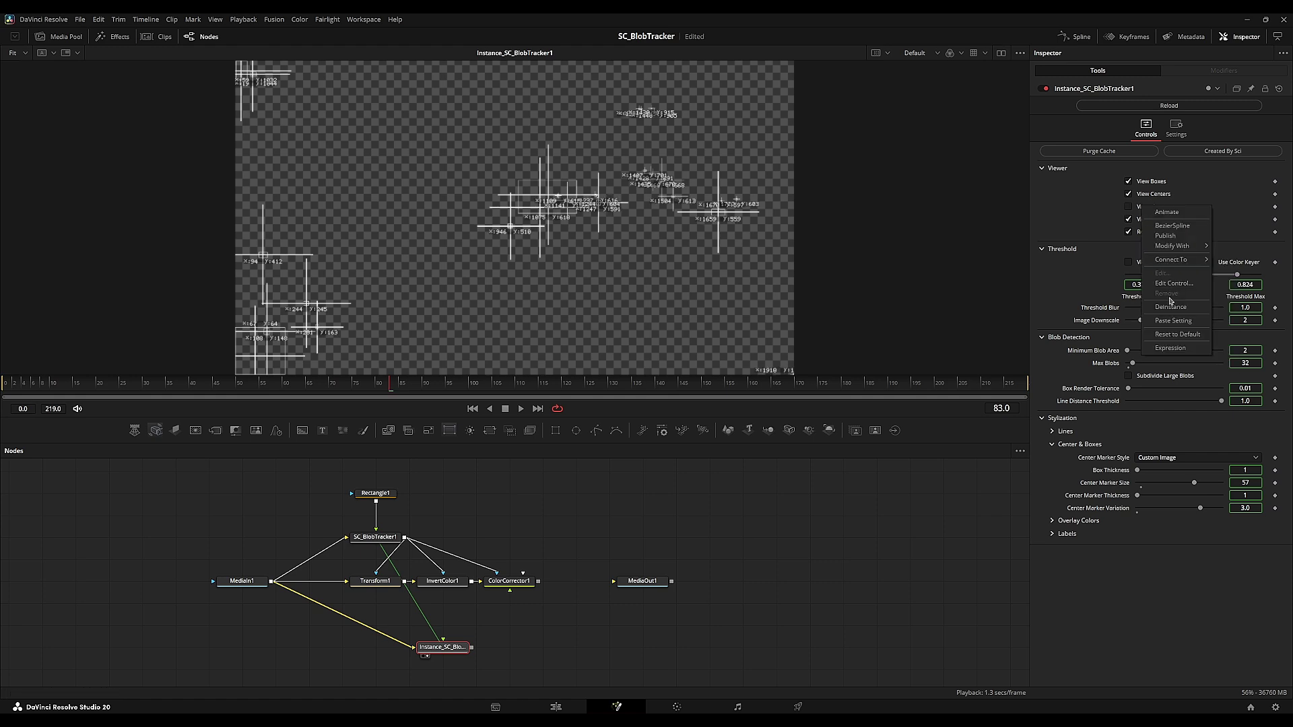
left_click(1170, 305)
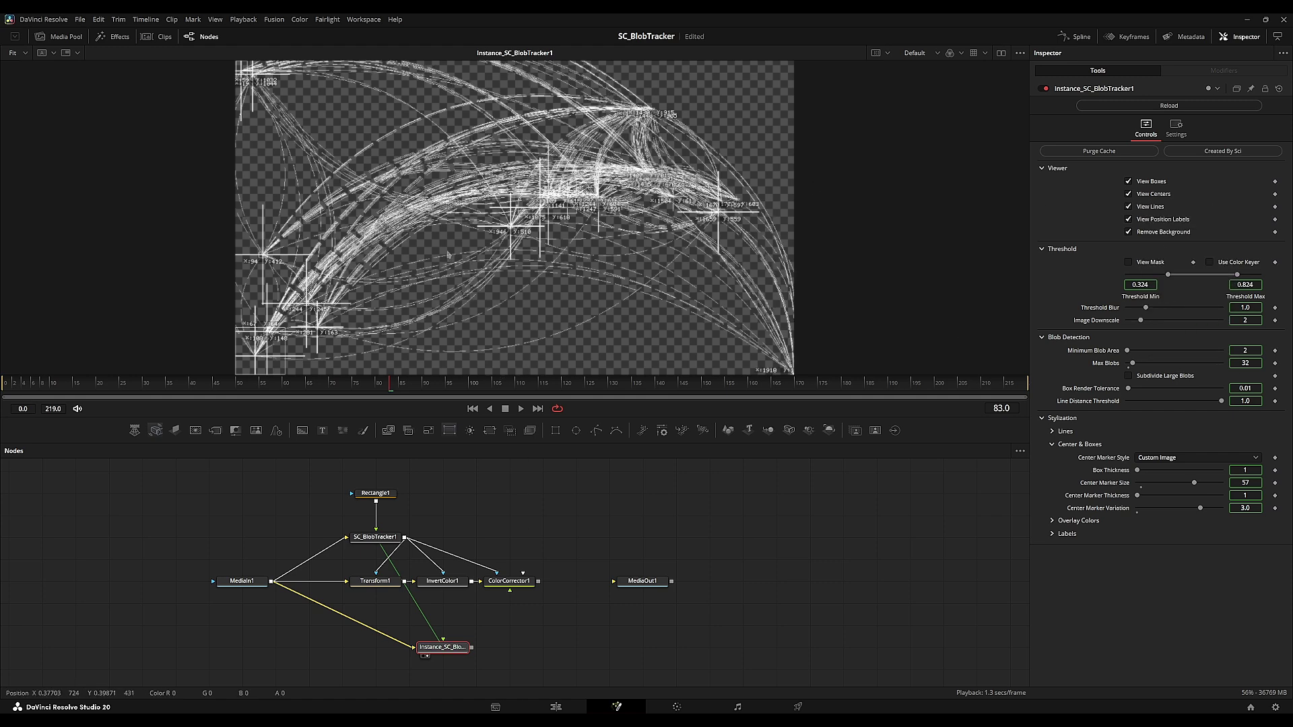
- Merge the instanced tracker over ColorCorrector1, route the merge to MediaOut1, and view the final output
left_click_drag(472, 647, 539, 583)
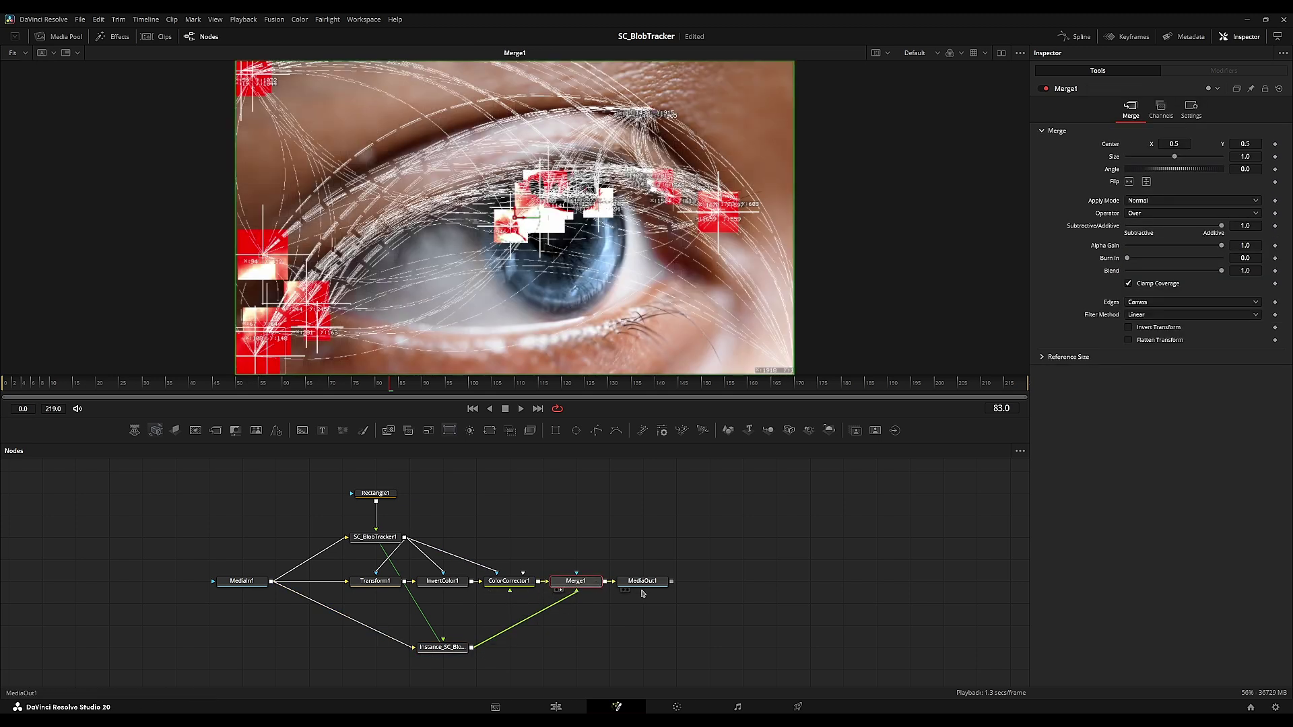
left_click(642, 584)
key("2")
- Try to deinstance Center Marker Size on the instanced tracker and reduce it to 6
left_click(442, 648)
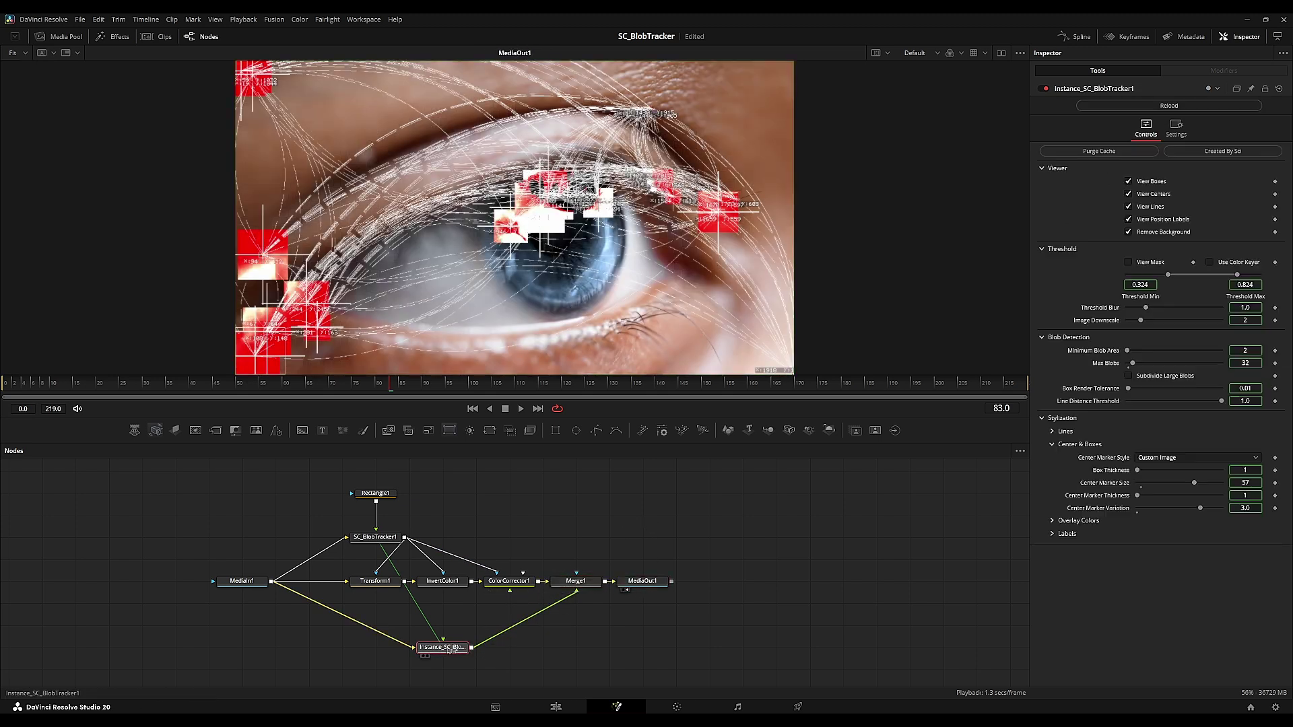
right_click(1114, 484)
left_click(1143, 587)
left_click_drag(1194, 483, 1142, 487)
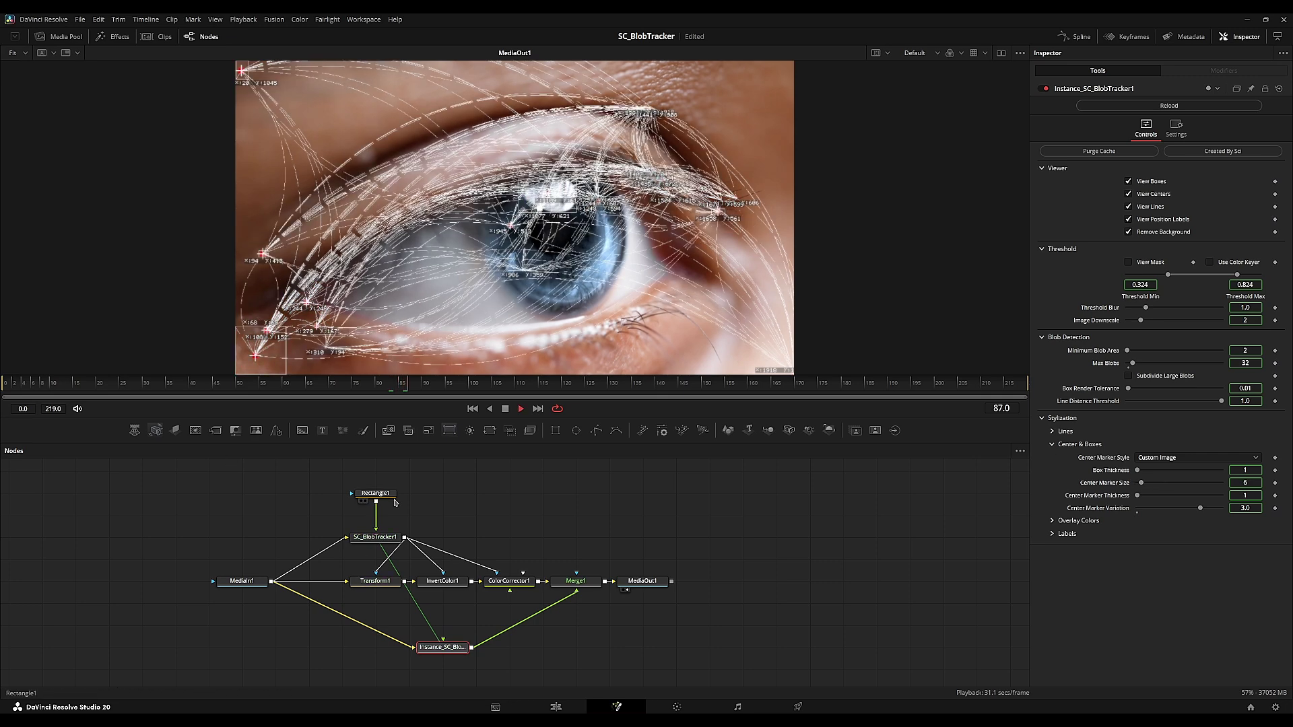
- Stop the playback and lower the Line Distance Threshold to 0.374
key("space")
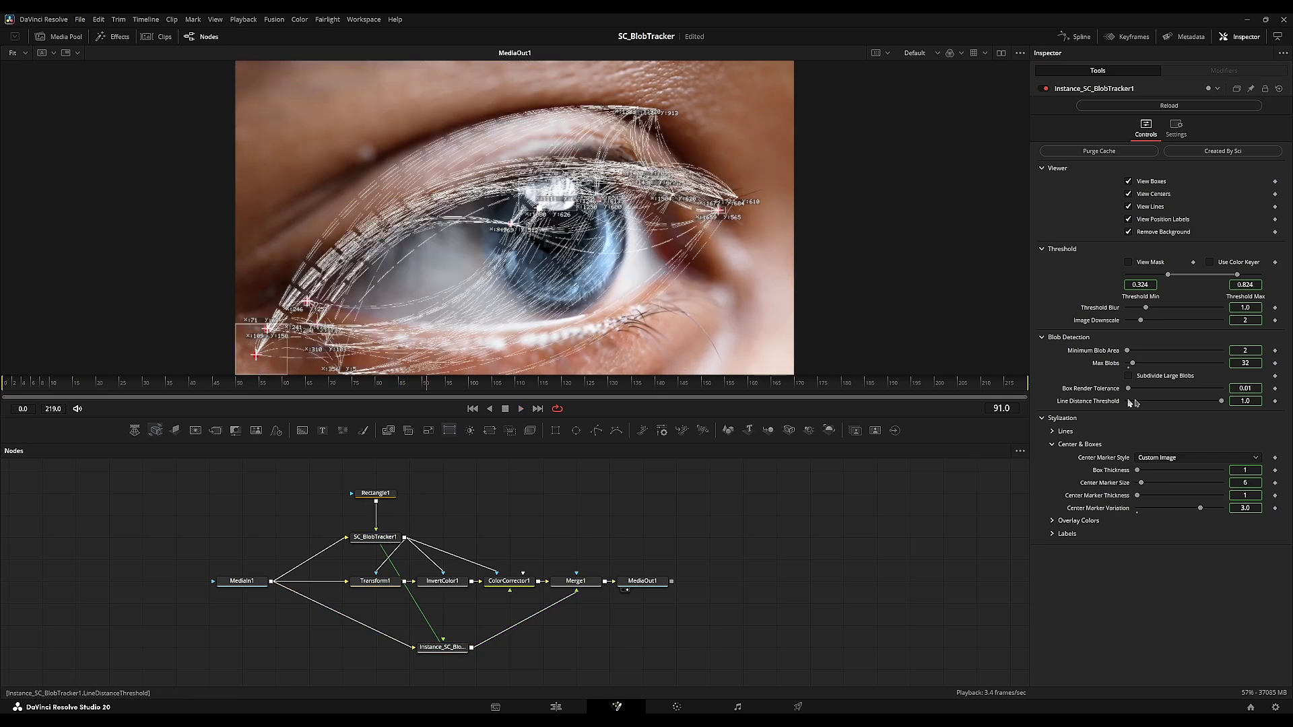
left_click_drag(1201, 404, 1162, 403)
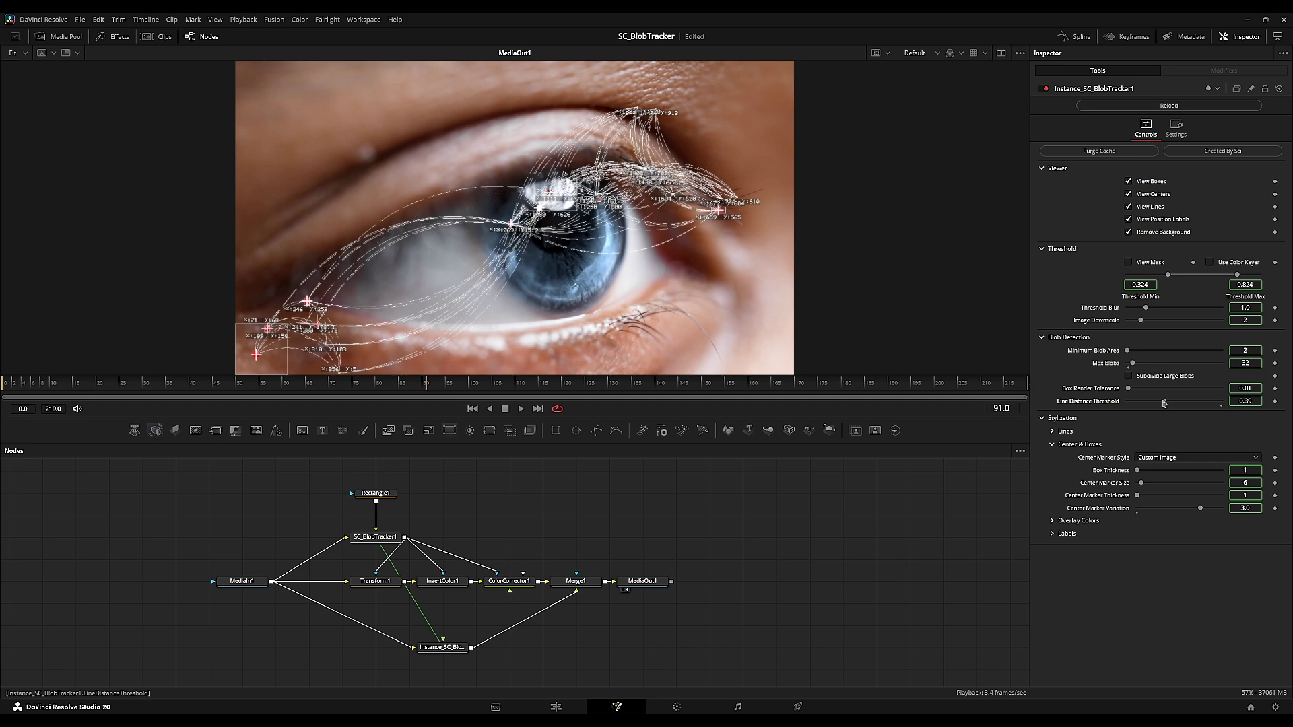
- Check the upstream nodes, set SC_BlobTracker1's Center Marker Size to 64, and deinstance the instanced tracker's Center Marker Size at 5
left_click(521, 581)
key("2")
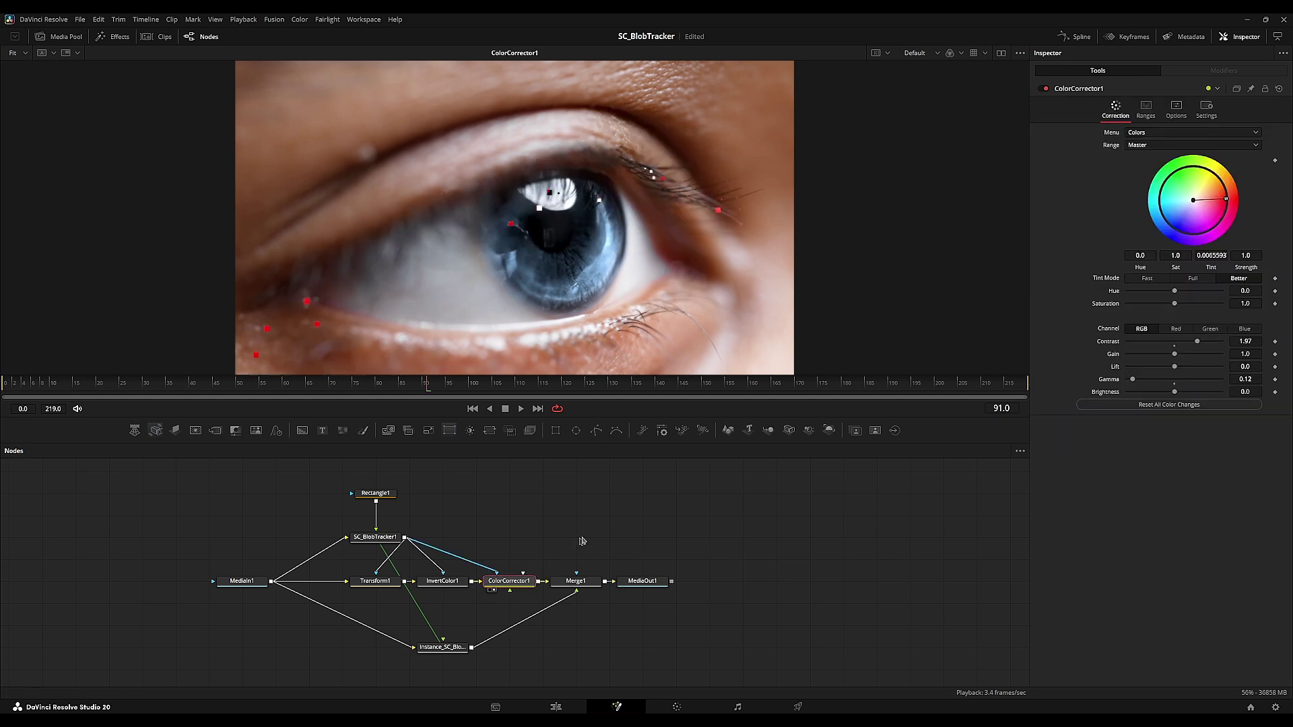
left_click(554, 542)
left_click(439, 581)
key("2")
left_click(384, 581)
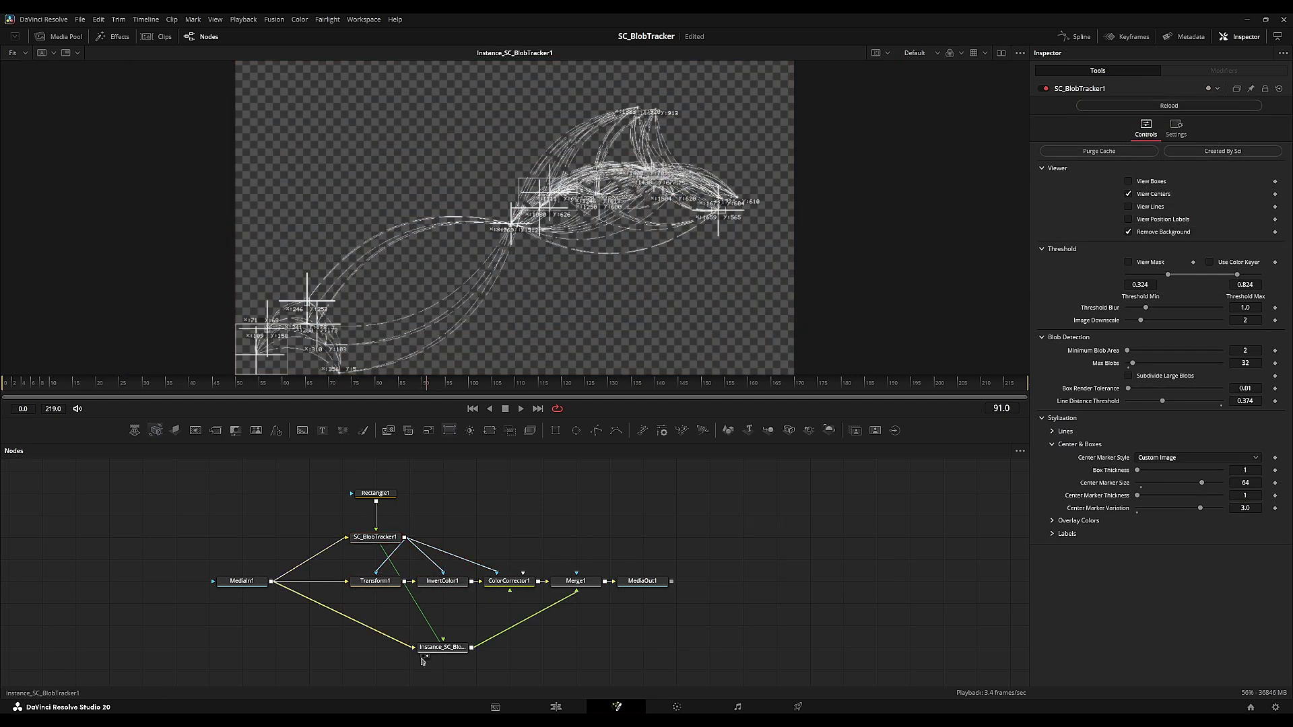
left_click_drag(442, 647, 408, 647)
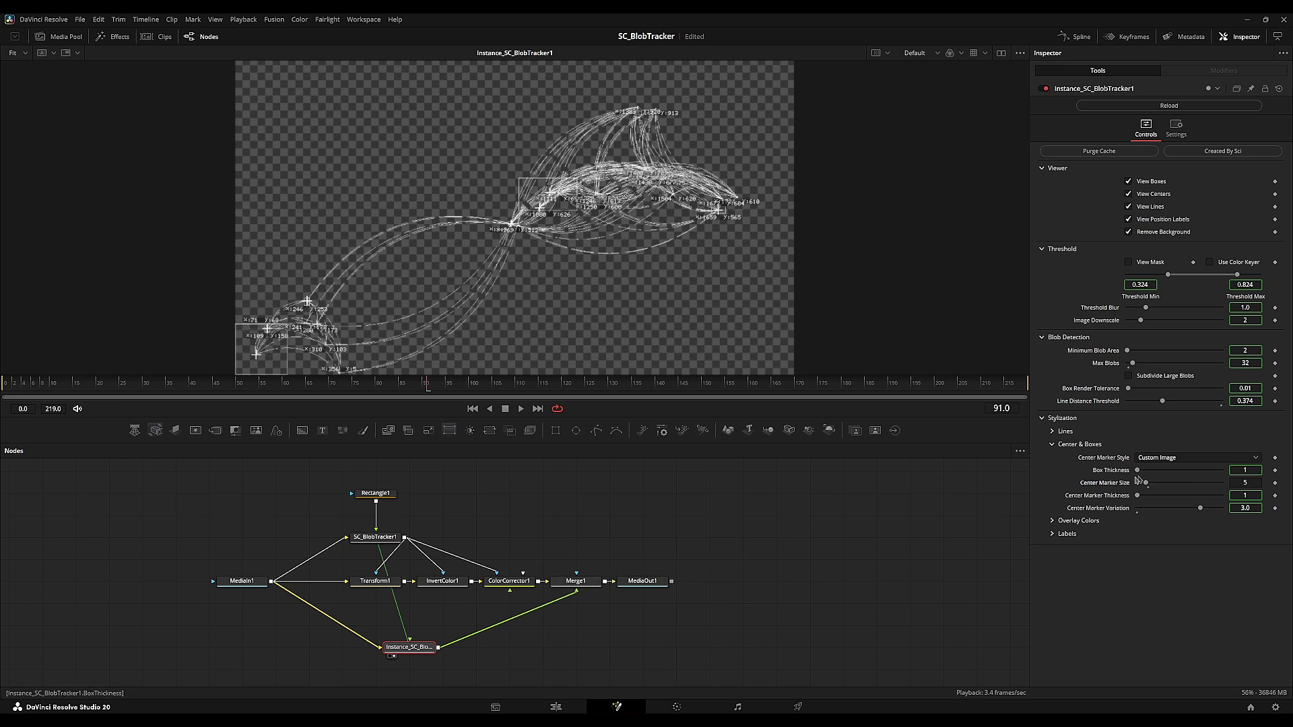
- View MediaOut1 and play back the combined blob effects and overlays
left_click(649, 584)
key("2")
left_click(615, 507)
key("space")
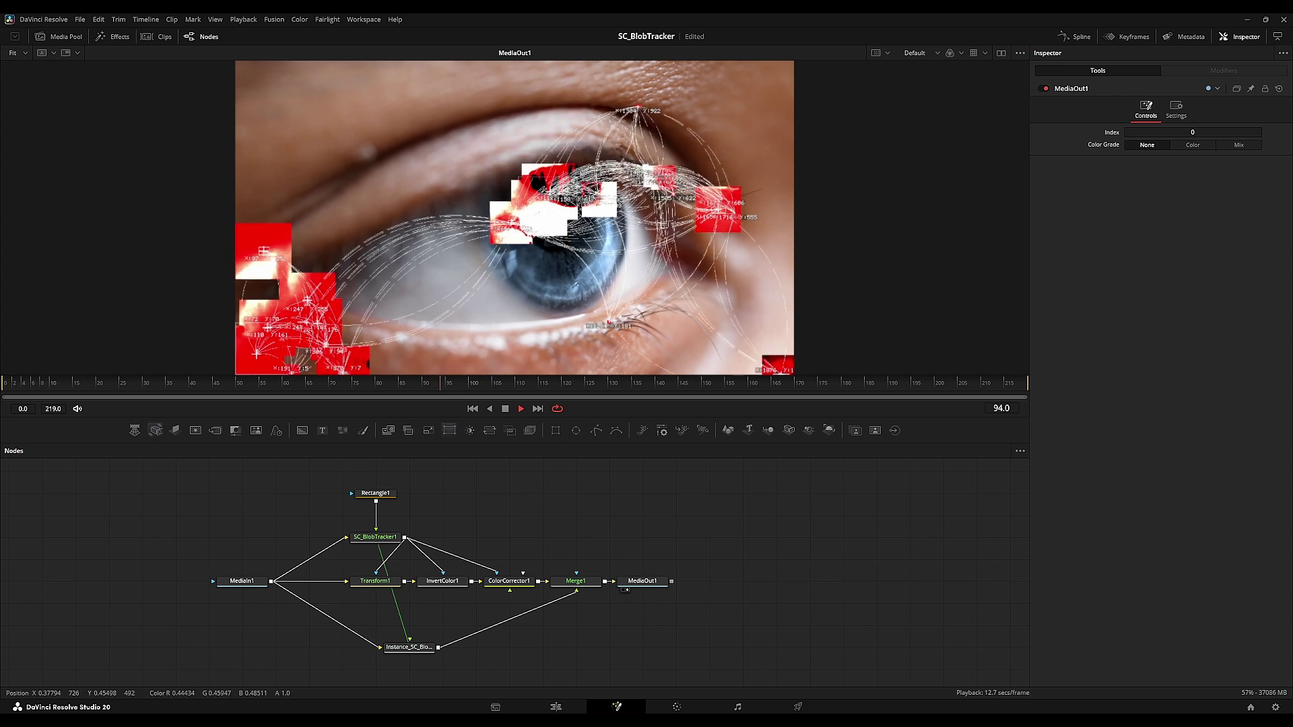
- Rearrange the node graph so Rectangle1 and SC_BlobTracker1 sit stacked above InvertColor1
left_click(509, 580)
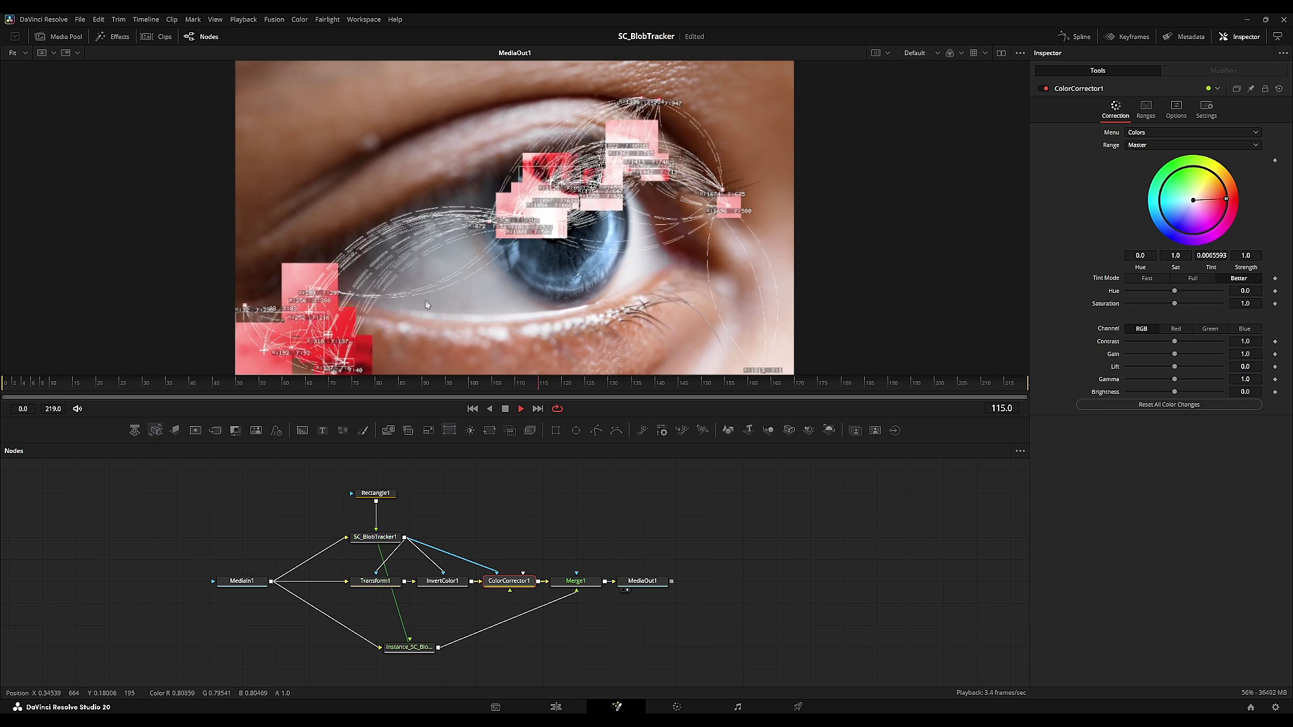
left_click(471, 489)
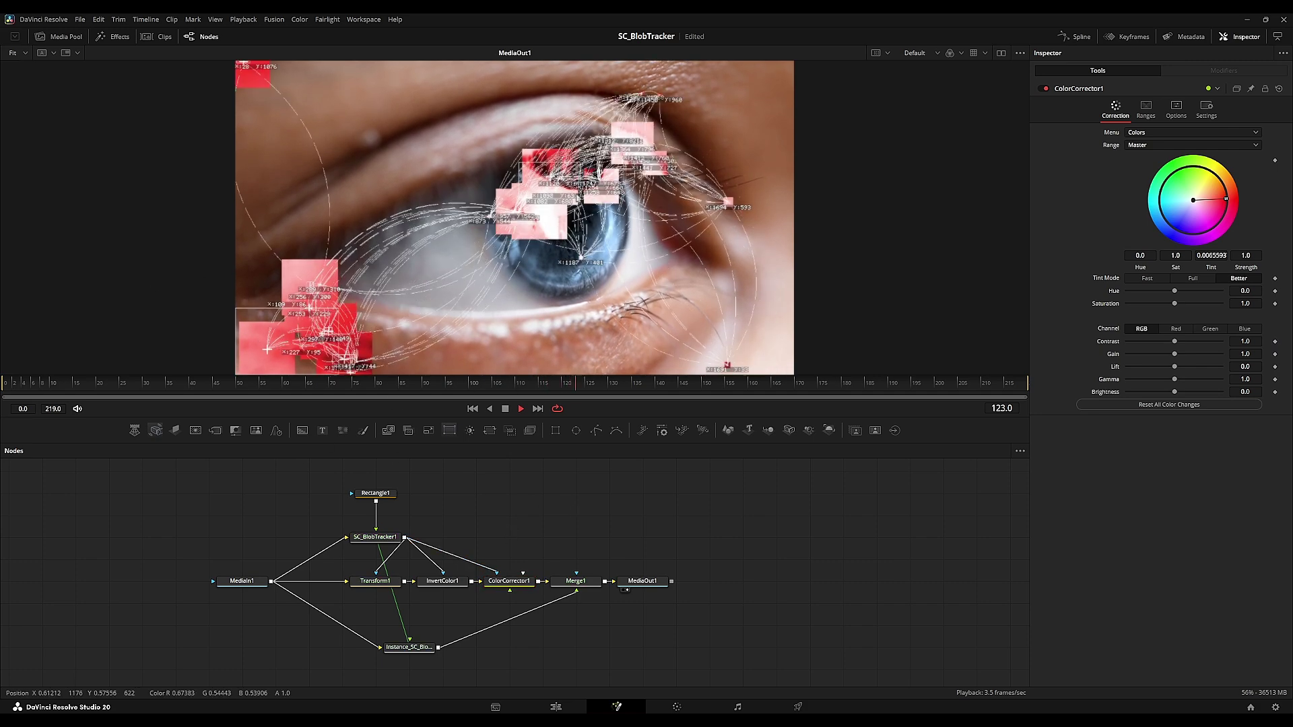
left_click_drag(623, 516, 632, 511)
left_click_drag(377, 535, 442, 539)
left_click_drag(392, 491, 459, 512)
left_click_drag(614, 534, 695, 527)
left_click_drag(381, 506, 368, 502)
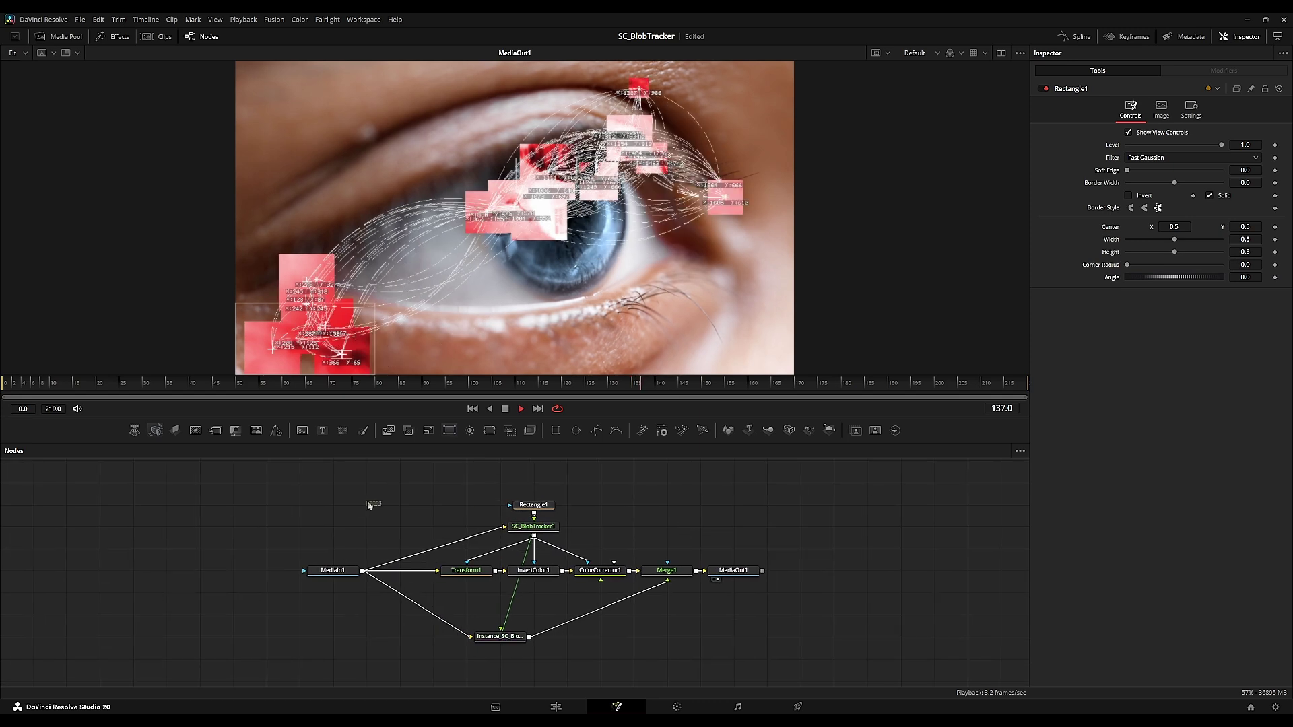
- Stop the playback, detach Rectangle1 from SC_BlobTracker1 and set it aside, and add a Background node shown in the viewer
key("space")
left_click_drag(521, 509, 330, 515)
key("2")
left_click_drag(384, 490, 176, 538)
left_click(242, 515)
left_click(304, 434)
key("2")
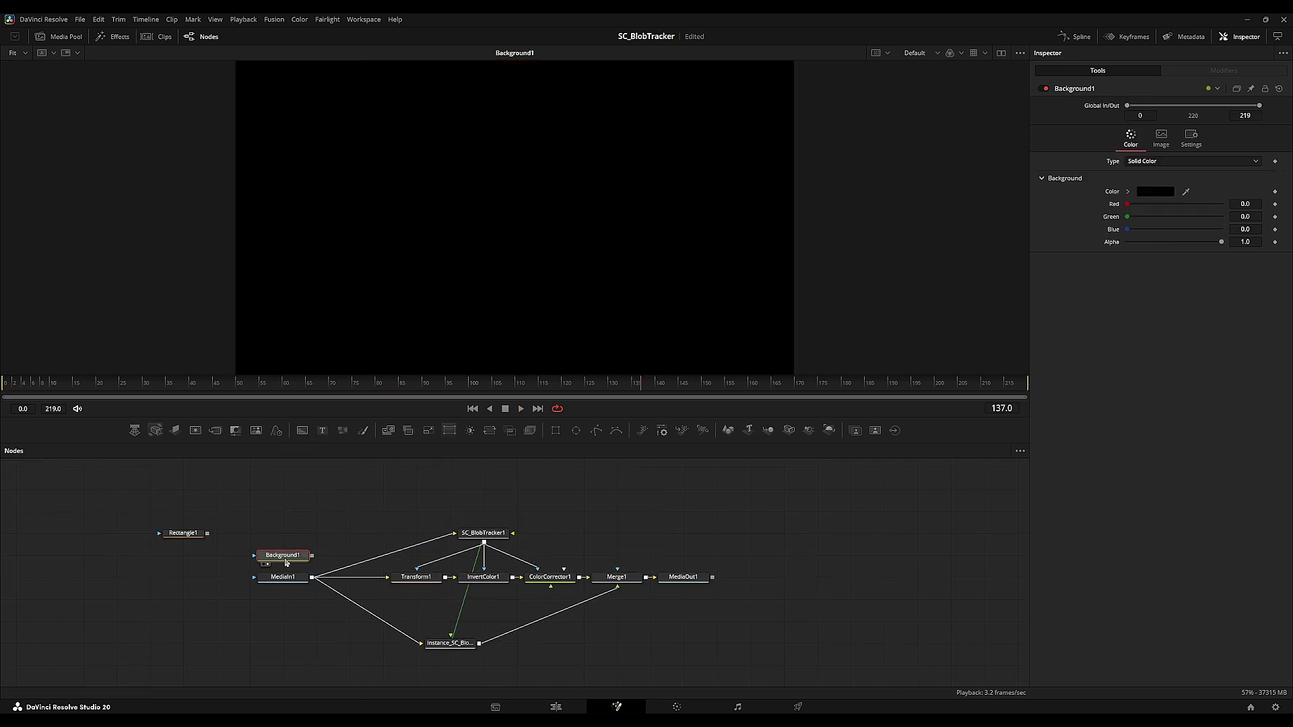
- Turn off Auto Resolution on Background1, link its Height to Width with an expression, and set the Width to 512
left_click_drag(285, 558, 318, 492)
left_click(1160, 138)
left_click(1152, 229)
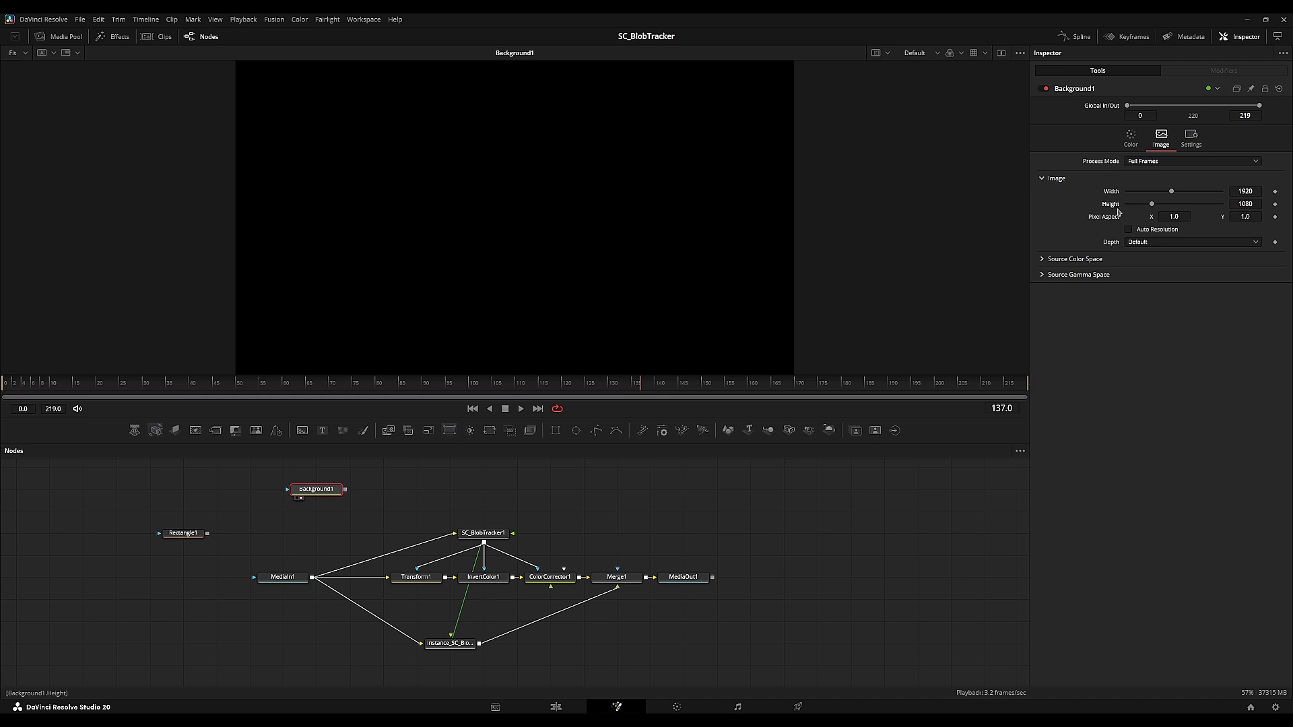
right_click(1118, 207)
left_click(1153, 336)
left_click_drag(1129, 216, 1152, 191)
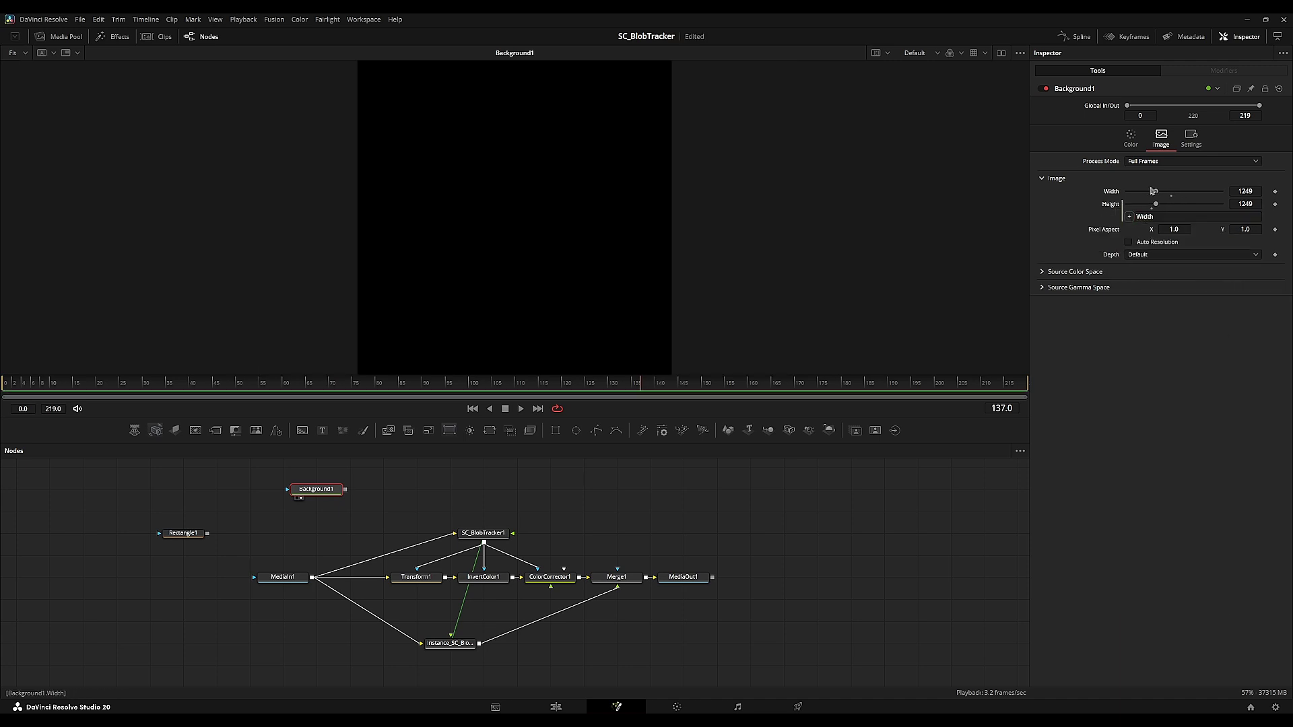
left_click(1255, 191)
type("512")
key("Tab")
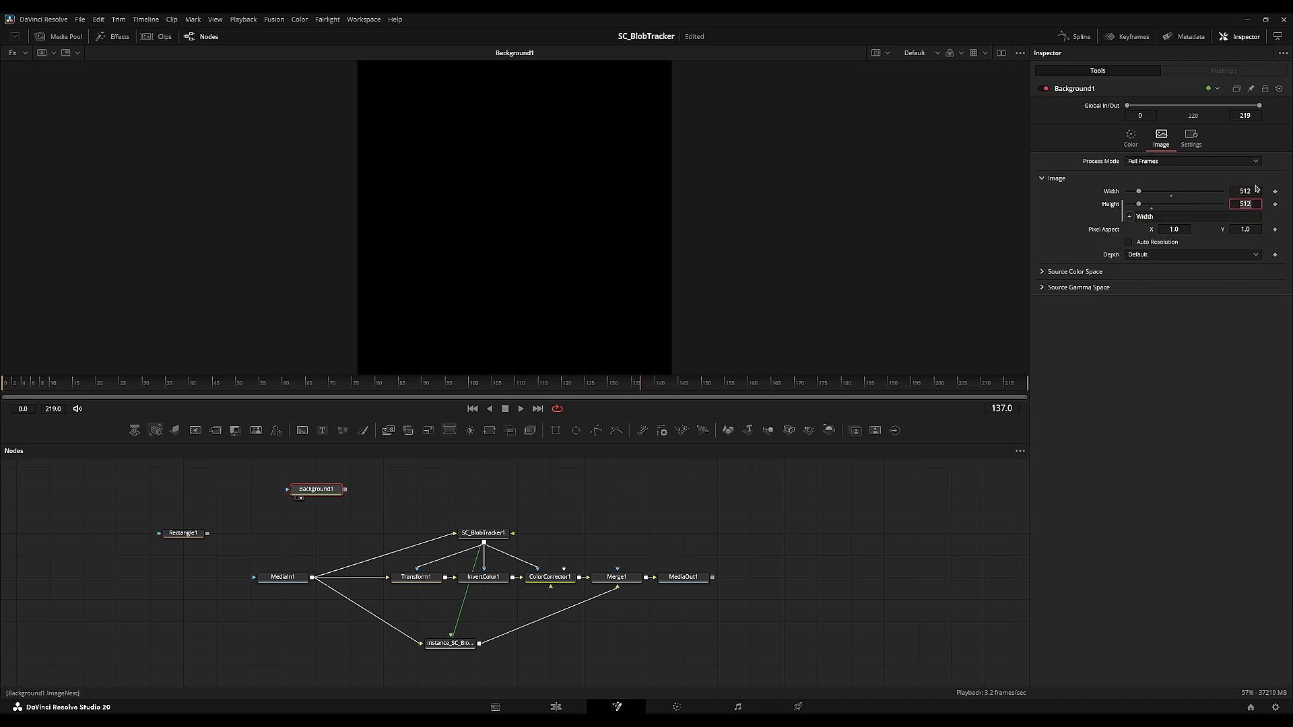
- Add a Custom Tool node after Background1
left_click(294, 491)
key("shift+space")
type("custom")
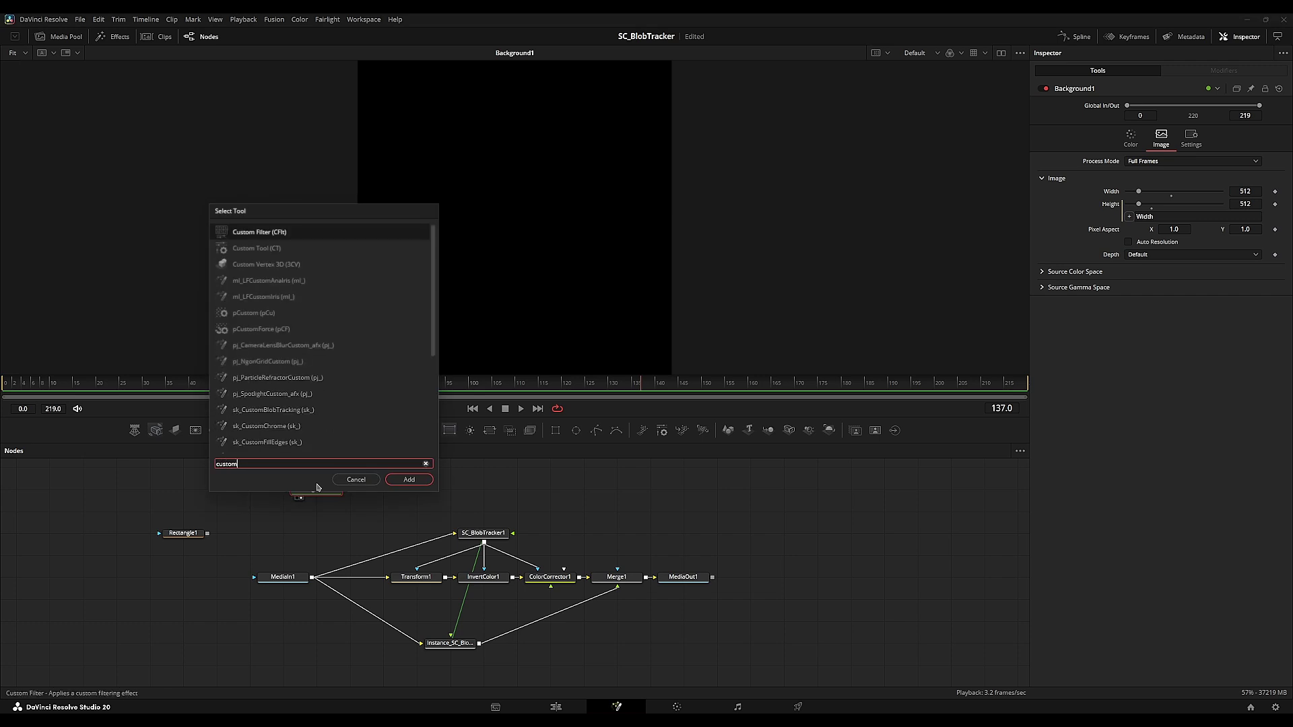
key("Down")
key("Return")
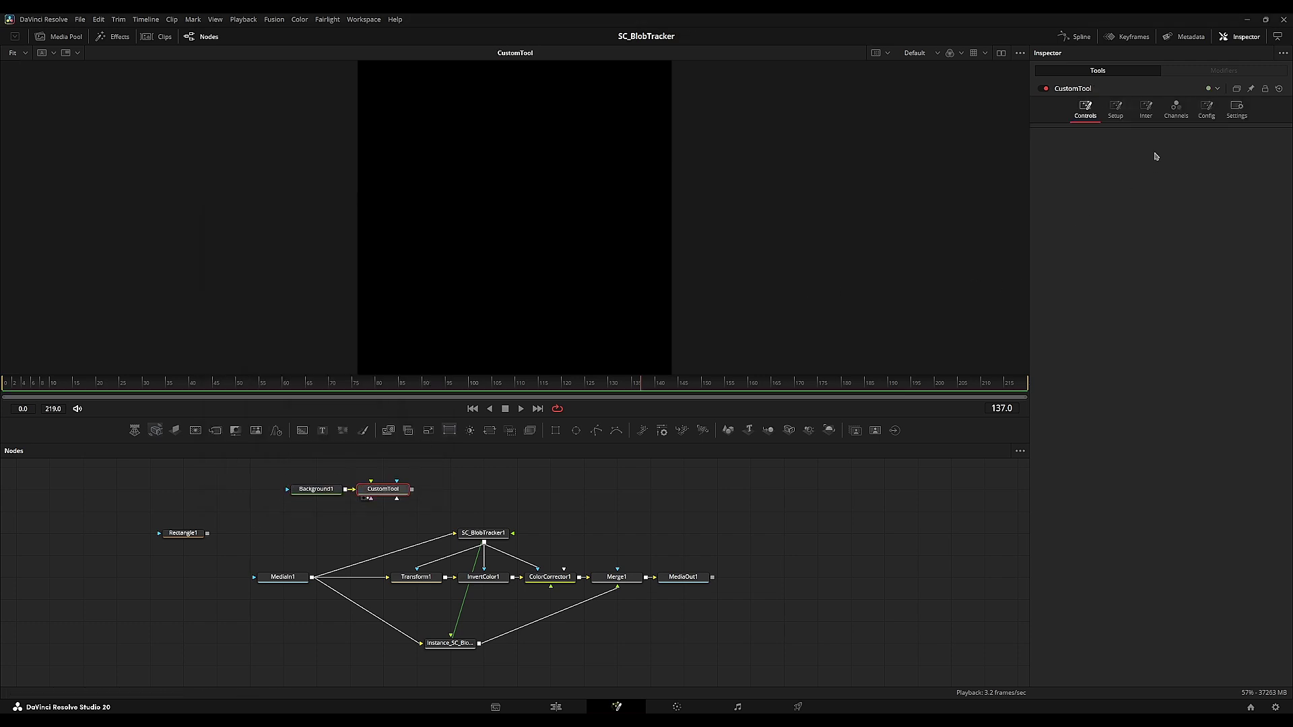
- Set the Custom Tool channel expressions to x for Red, y for Green, 0 for Blue and 1 for Alpha
left_click(1176, 110)
double_click(1130, 133)
type("x")
double_click(1129, 166)
type("y")
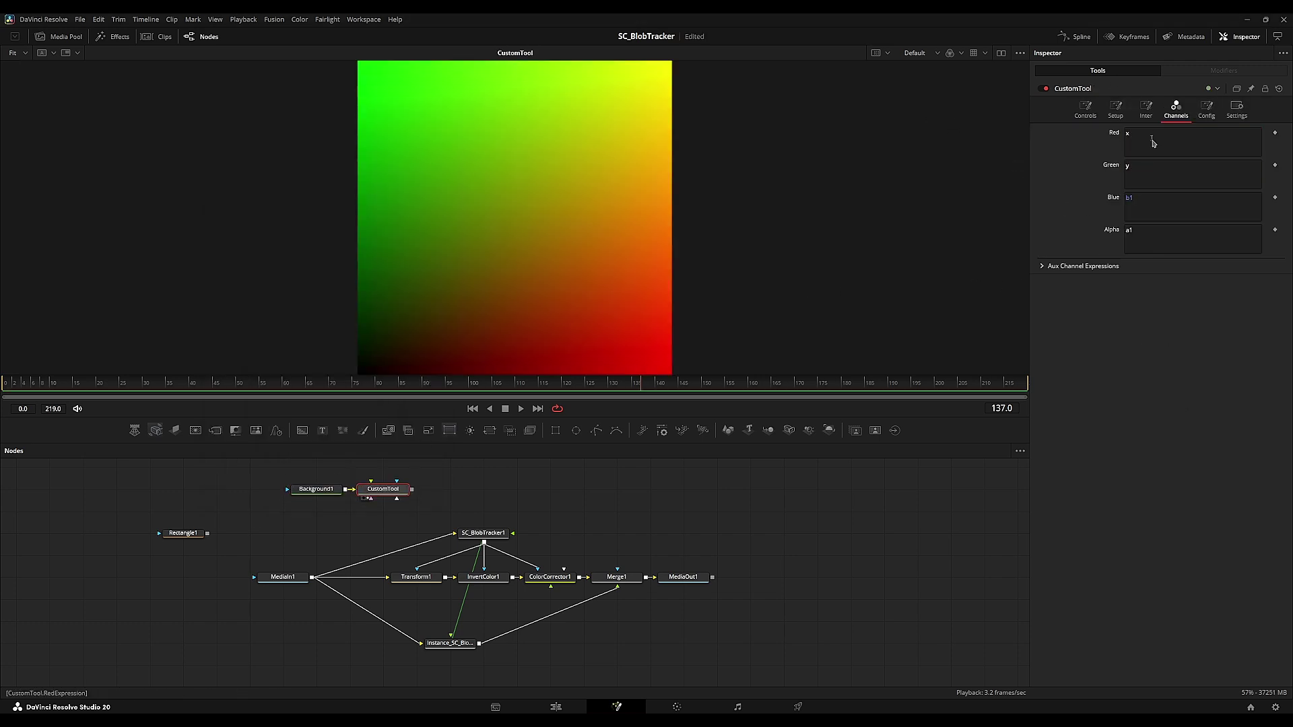
key("Tab")
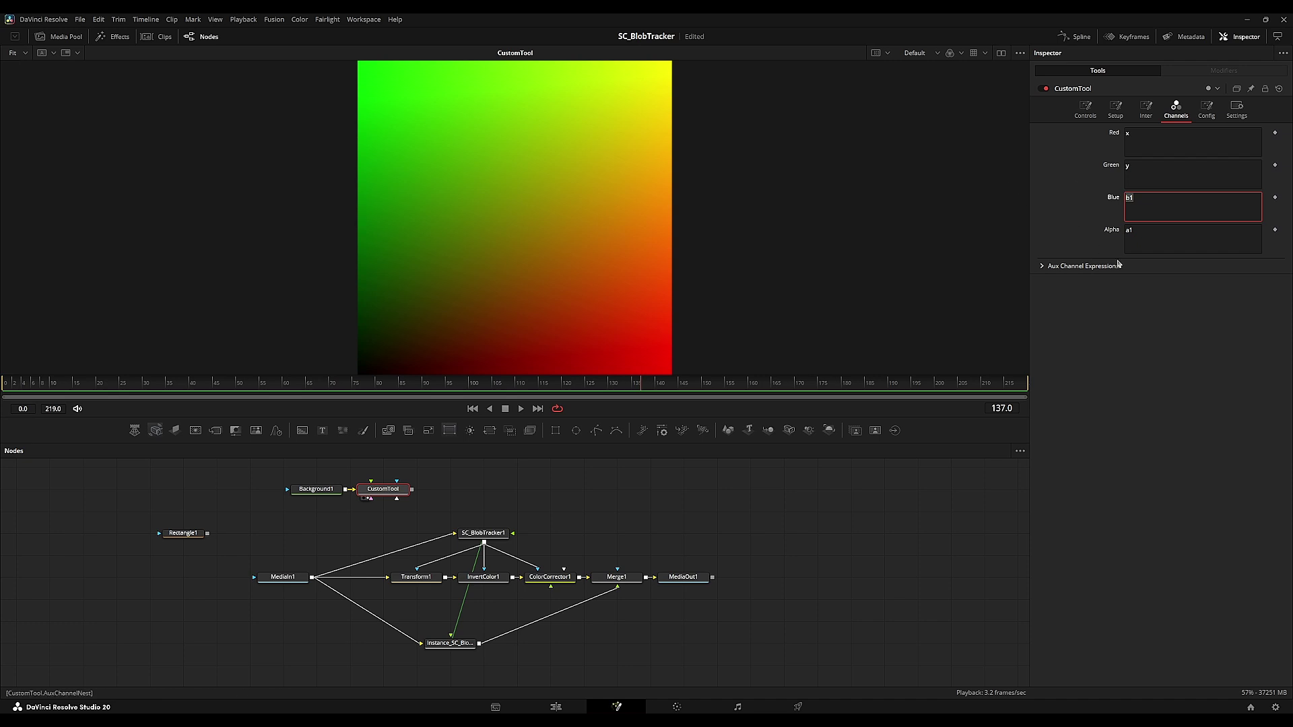
type("0")
key("Tab")
type("1")
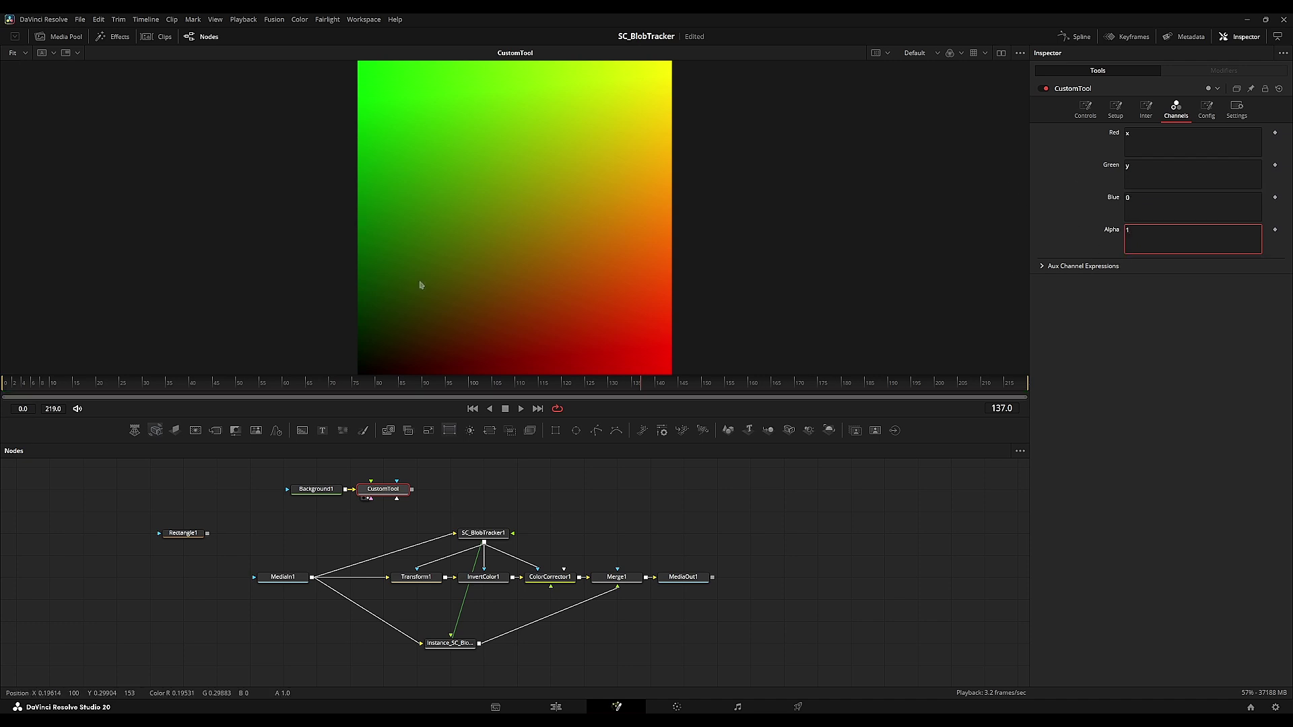
- Feed the Custom Tool gradient into SC_BlobTracker1 as its custom marker image and view the tracker's output
left_click(491, 513)
left_click(484, 534)
left_click_drag(411, 489, 456, 512)
key("2")
left_click(444, 558)
key("1")
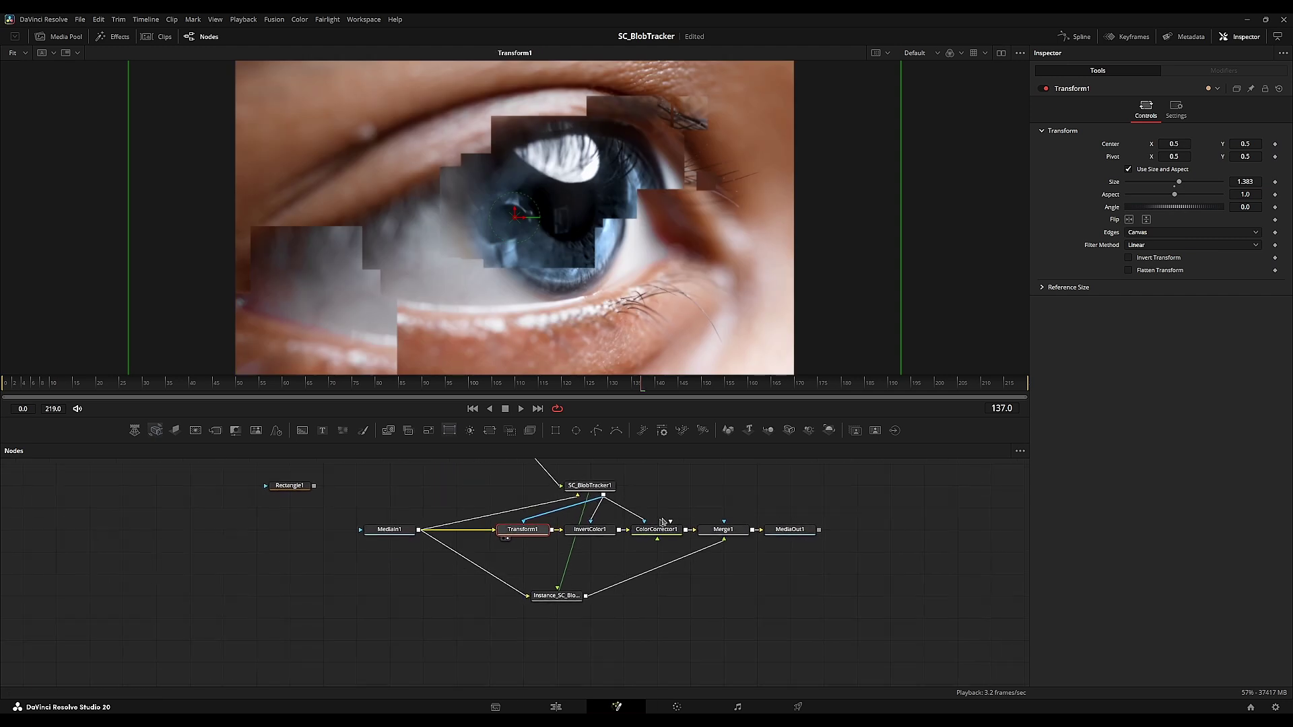
left_click(589, 486)
key("1")
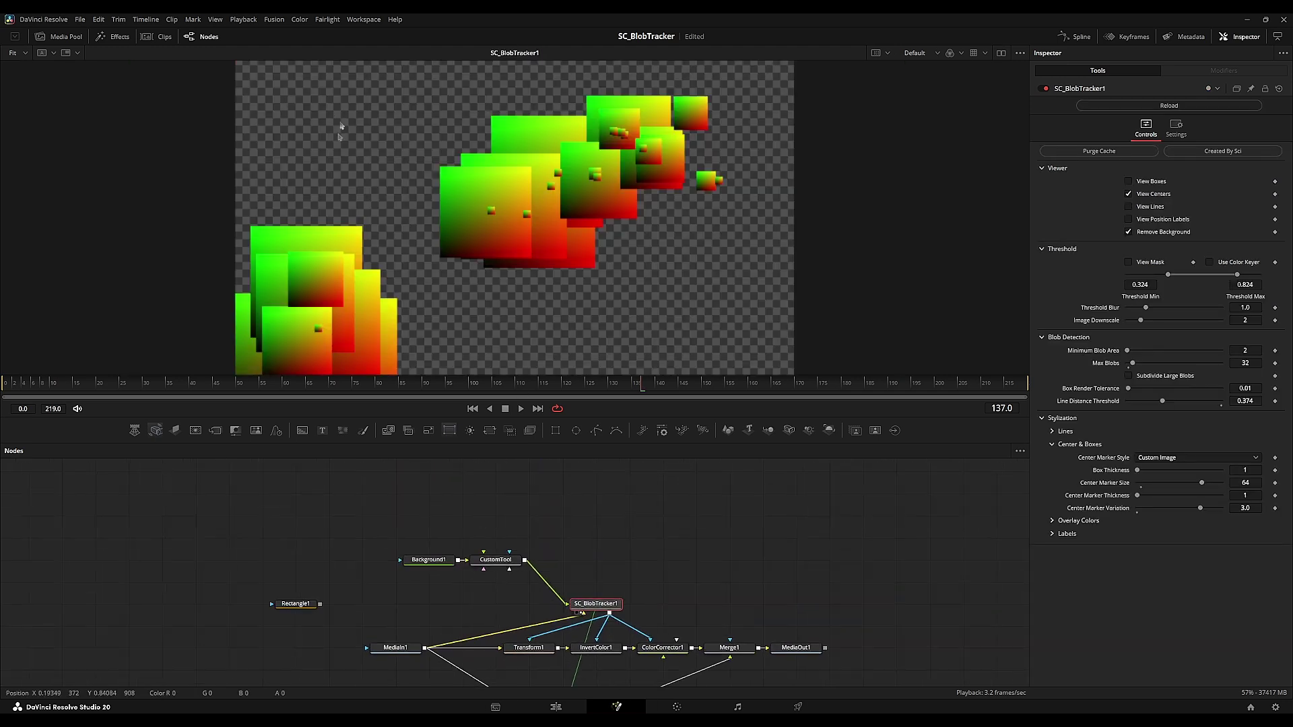
- Replace Transform1 with a Displace node after MediaIn1, driven by SC_BlobTracker1's output as the displacement map
left_click_drag(510, 556, 450, 537)
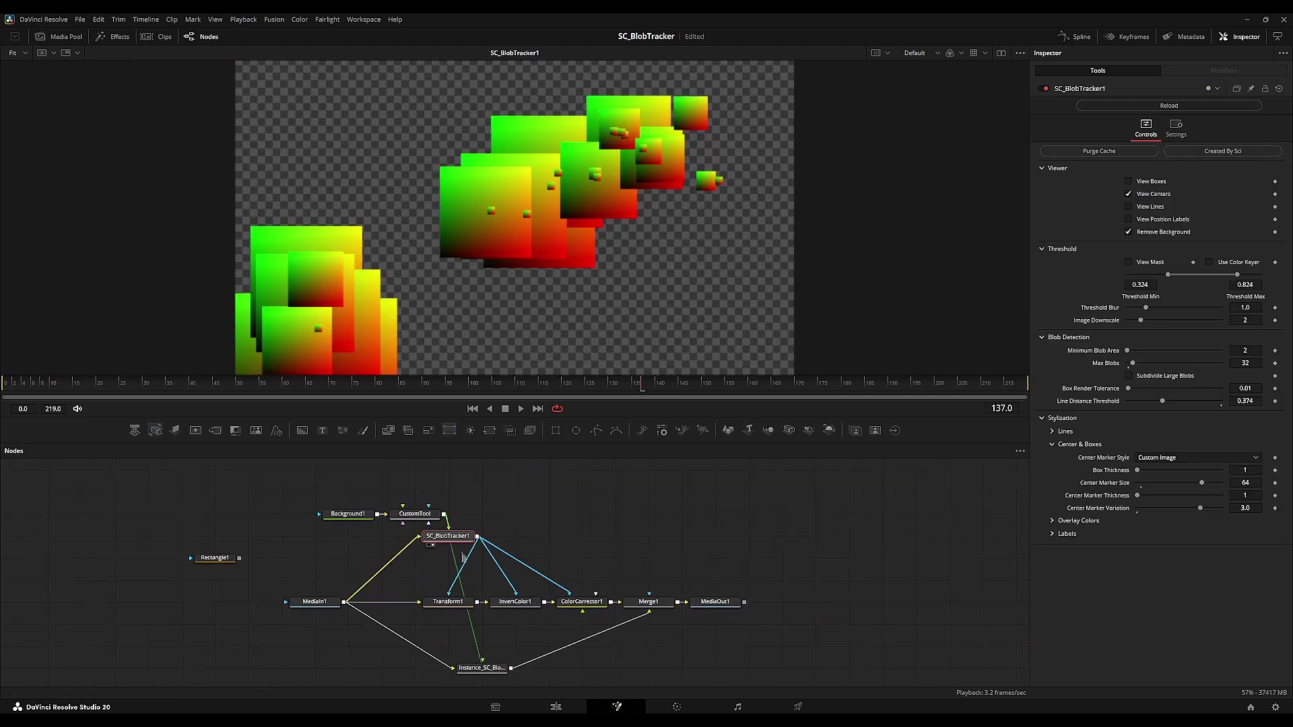
mouse_move(454, 599)
left_mouse_down()
mouse_move(663, 549)
mouse_move(450, 611)
left_mouse_up()
key("shift+space")
type("disp")
key("Return")
left_click_drag(478, 539, 449, 597)
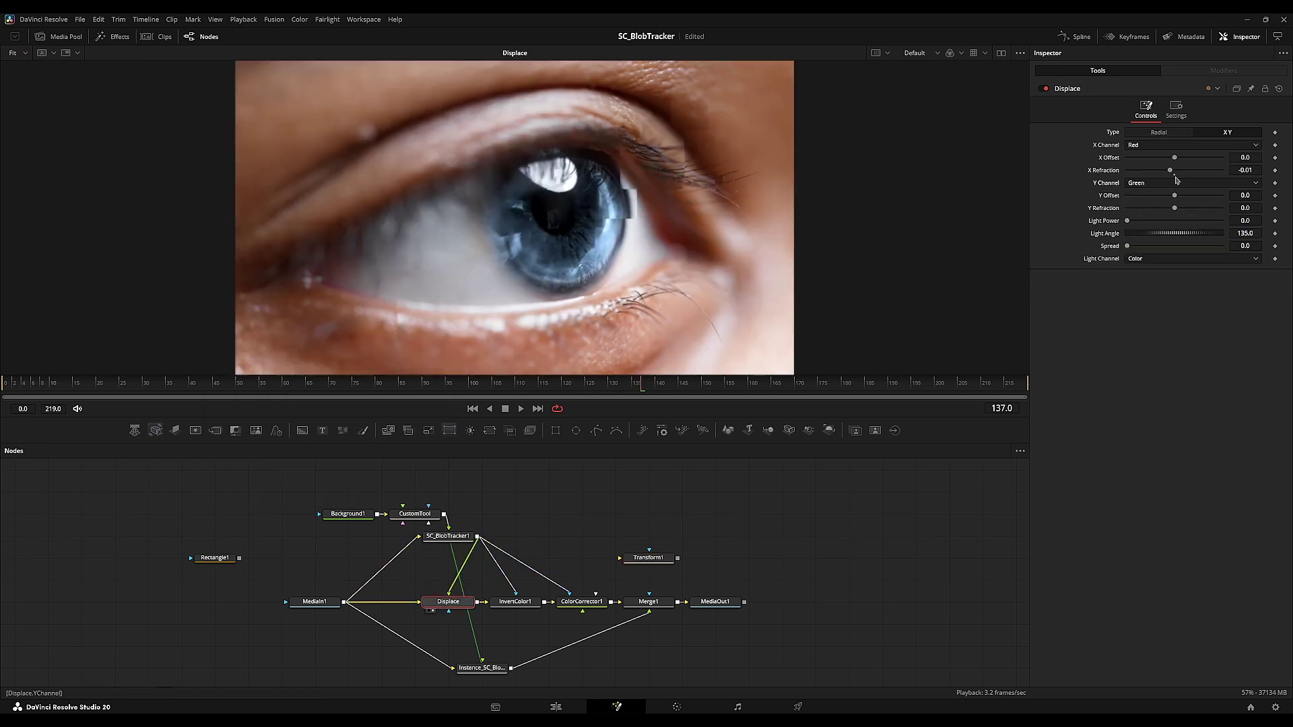
- Try an X Refraction of 0.1 on the Displace node and play back the result, including from an earlier frame
double_click(1170, 171)
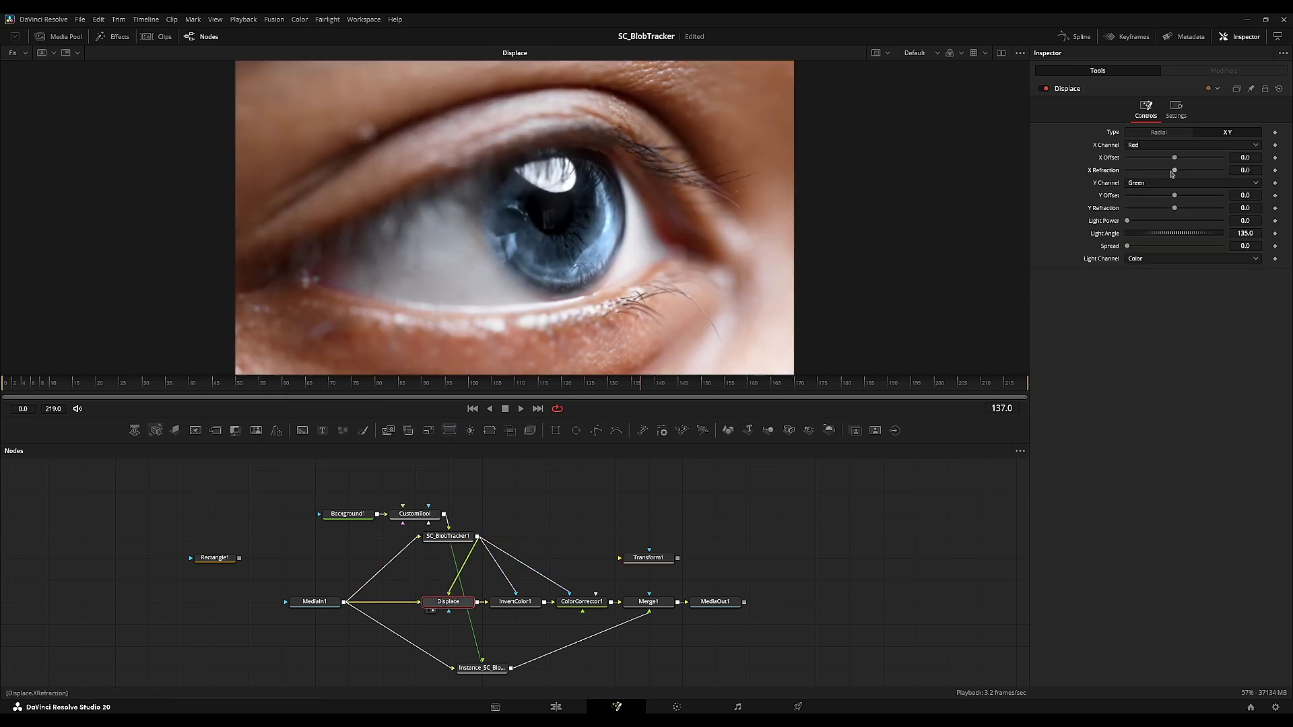
left_click(419, 516)
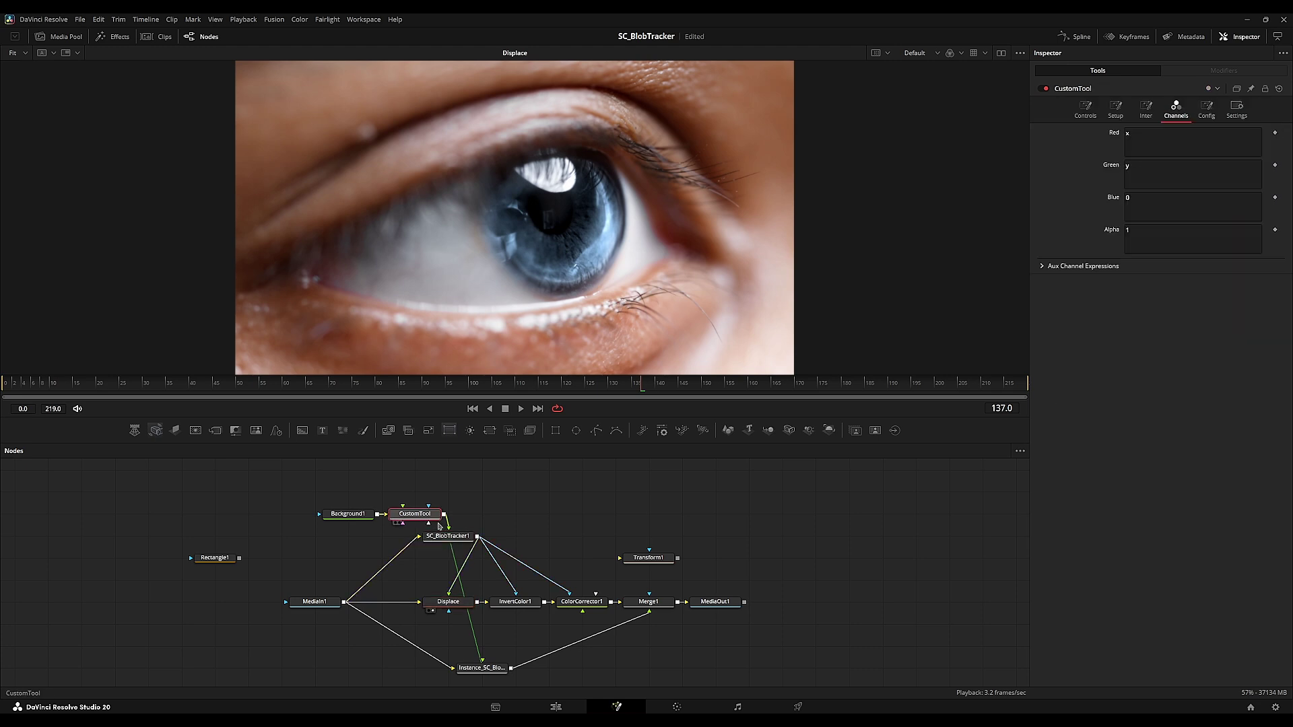
key("2")
left_click(452, 603)
key("2")
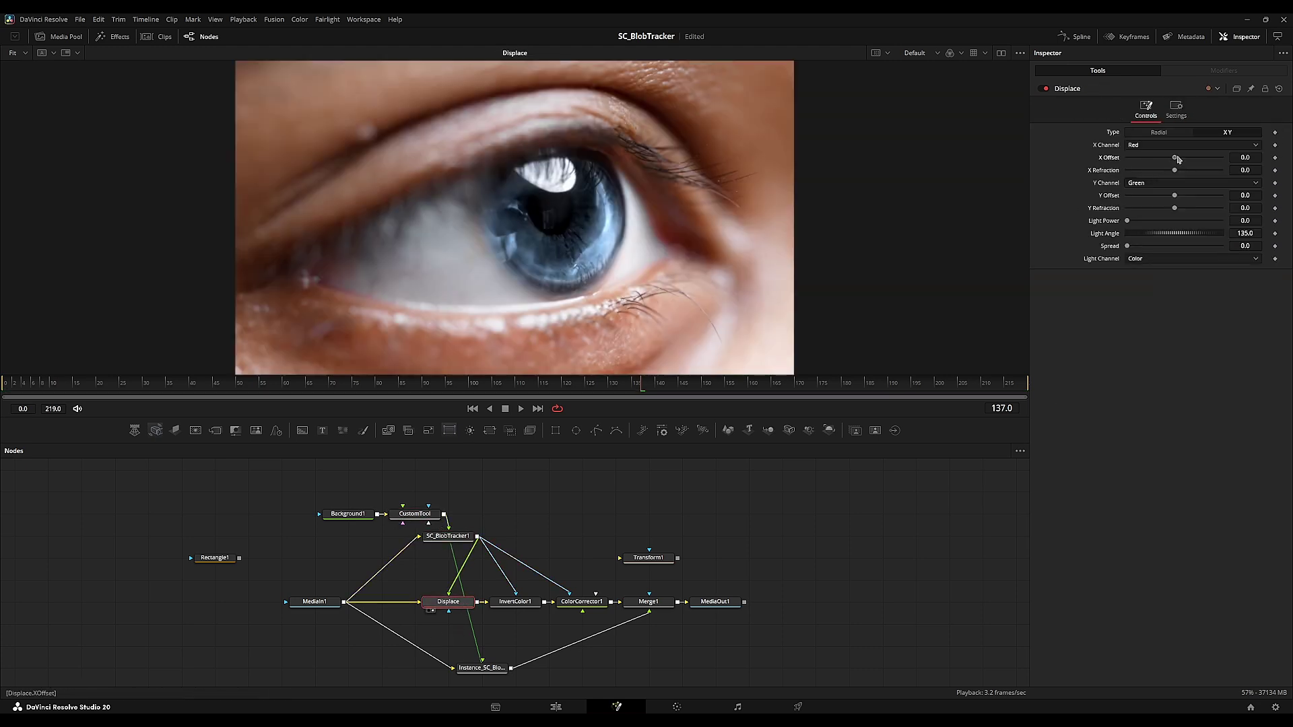
left_click_drag(1174, 171, 1220, 170)
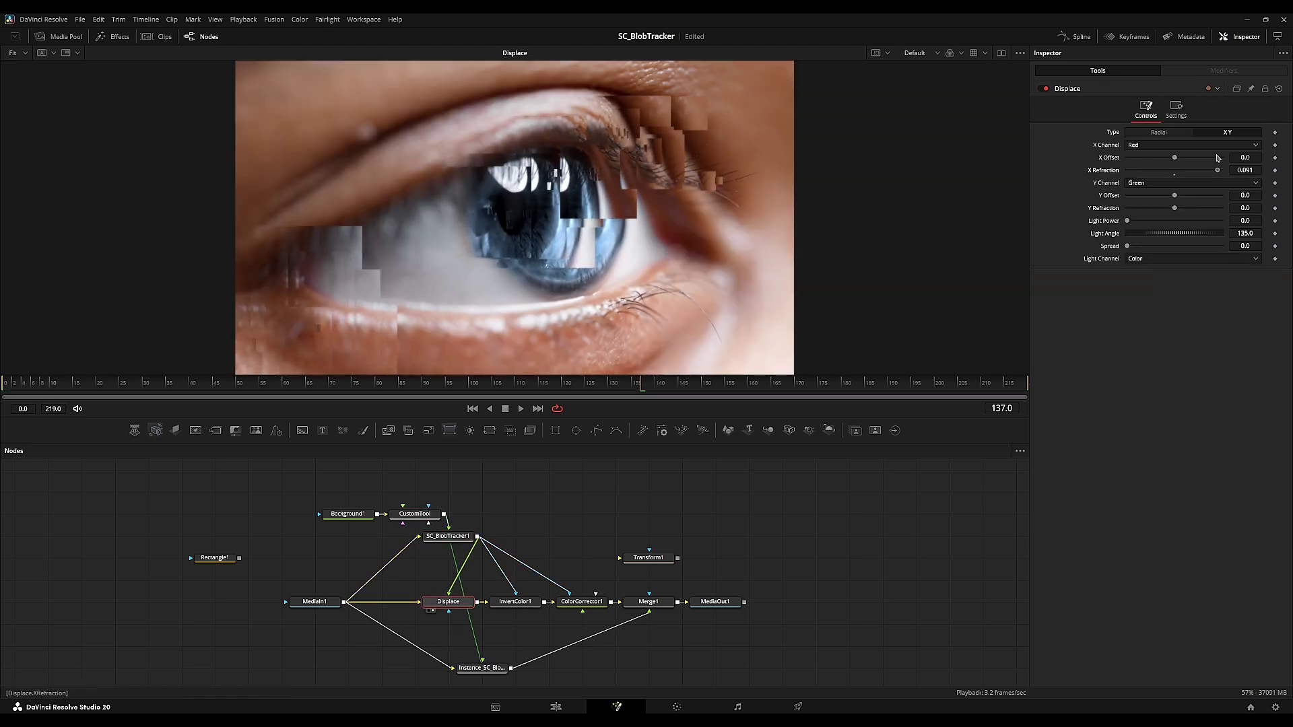
key("space")
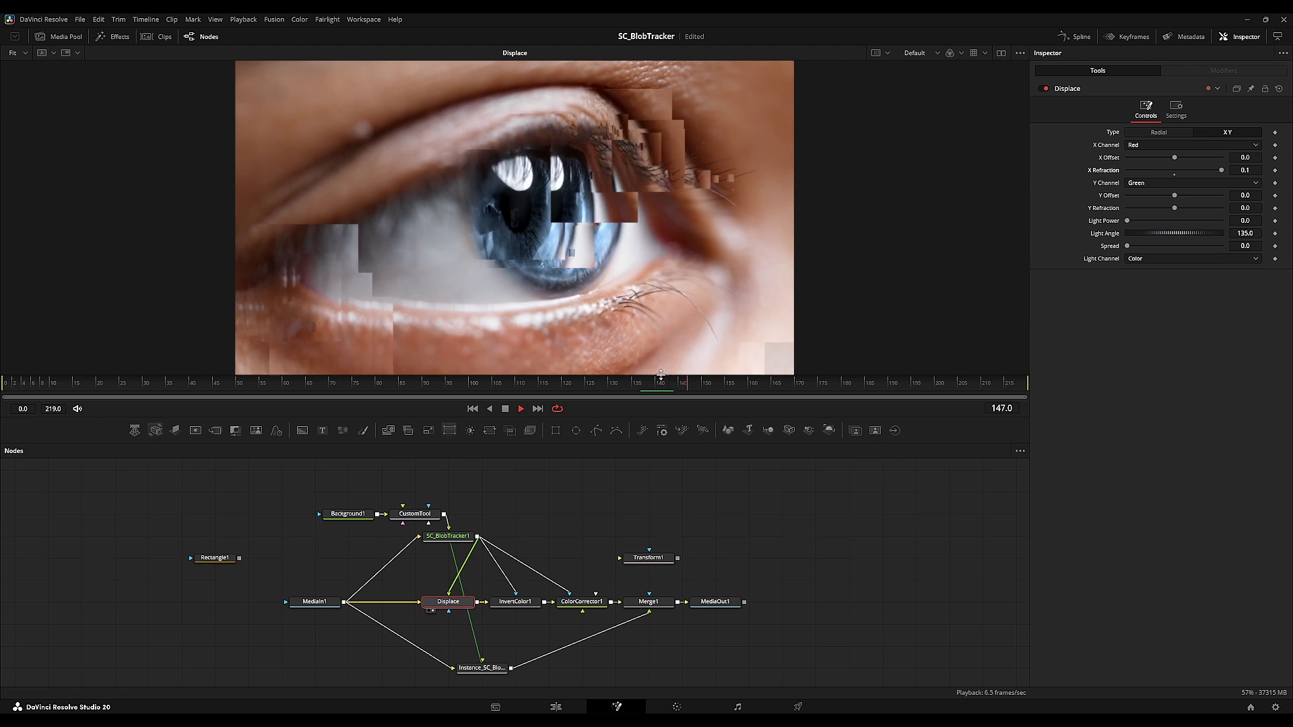
left_click(436, 383)
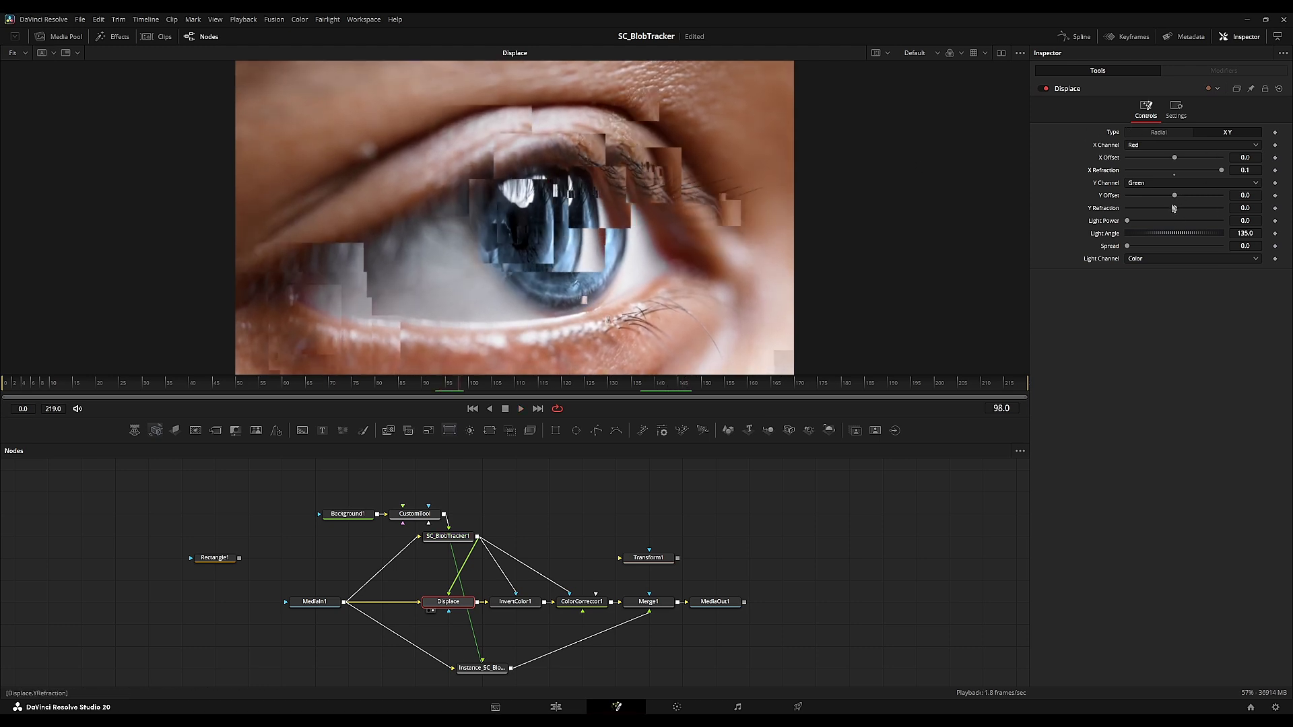
- Try the Displace's Y Refraction at -0.1, then use Red as Y Channel, Y Refraction 0.0 and X Refraction -0.1, and play back
left_click_drag(1174, 208, 1060, 209)
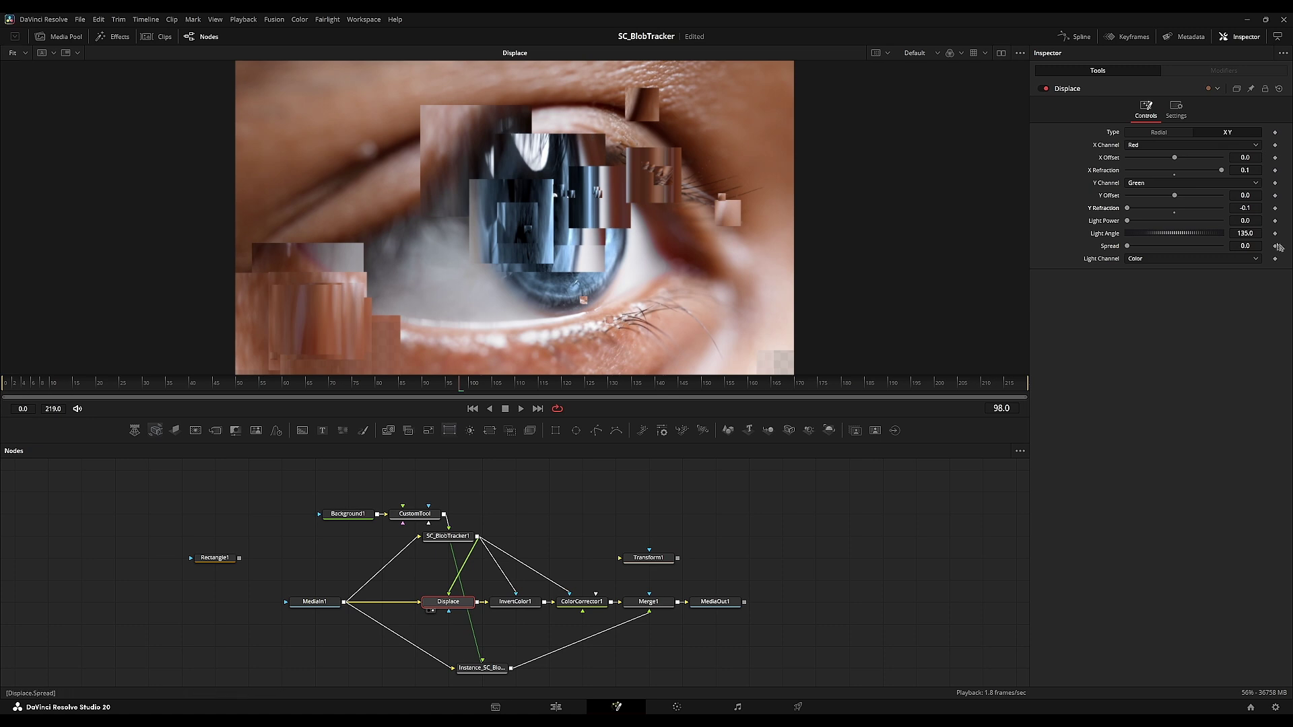
left_click(1145, 185)
left_click(1144, 196)
left_click_drag(1127, 208, 1091, 200)
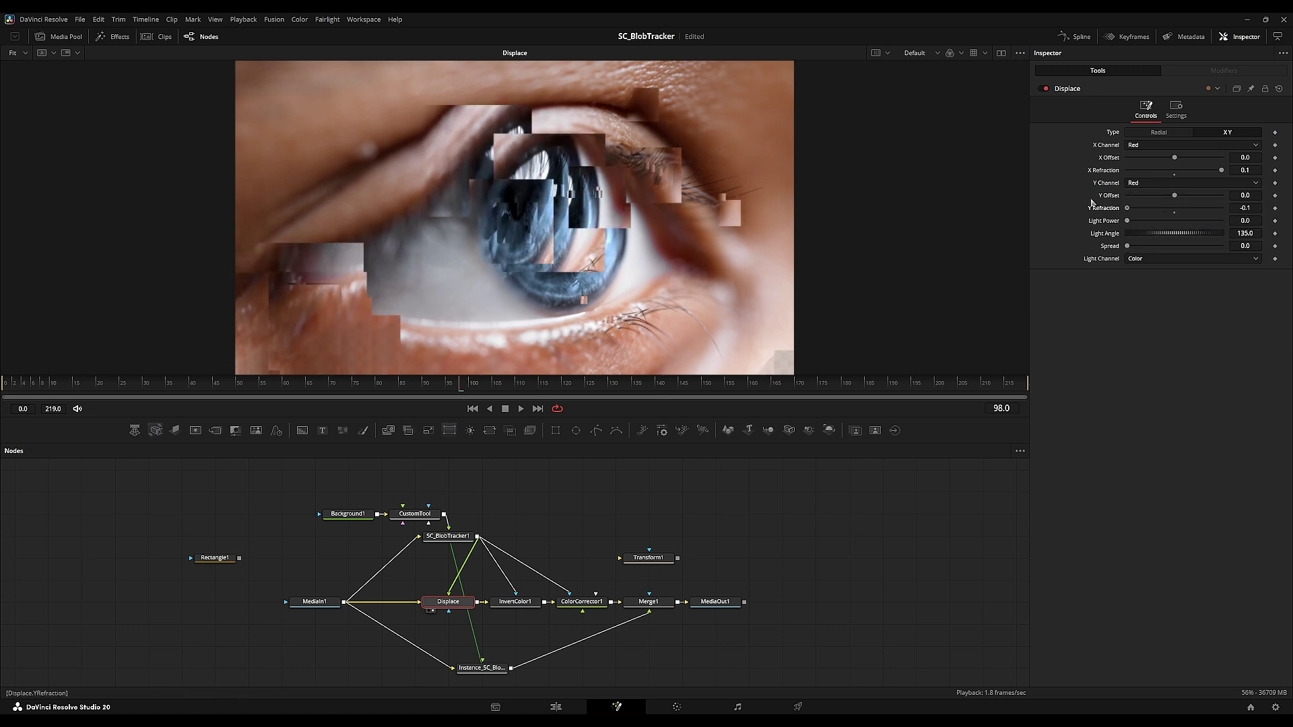
key("space")
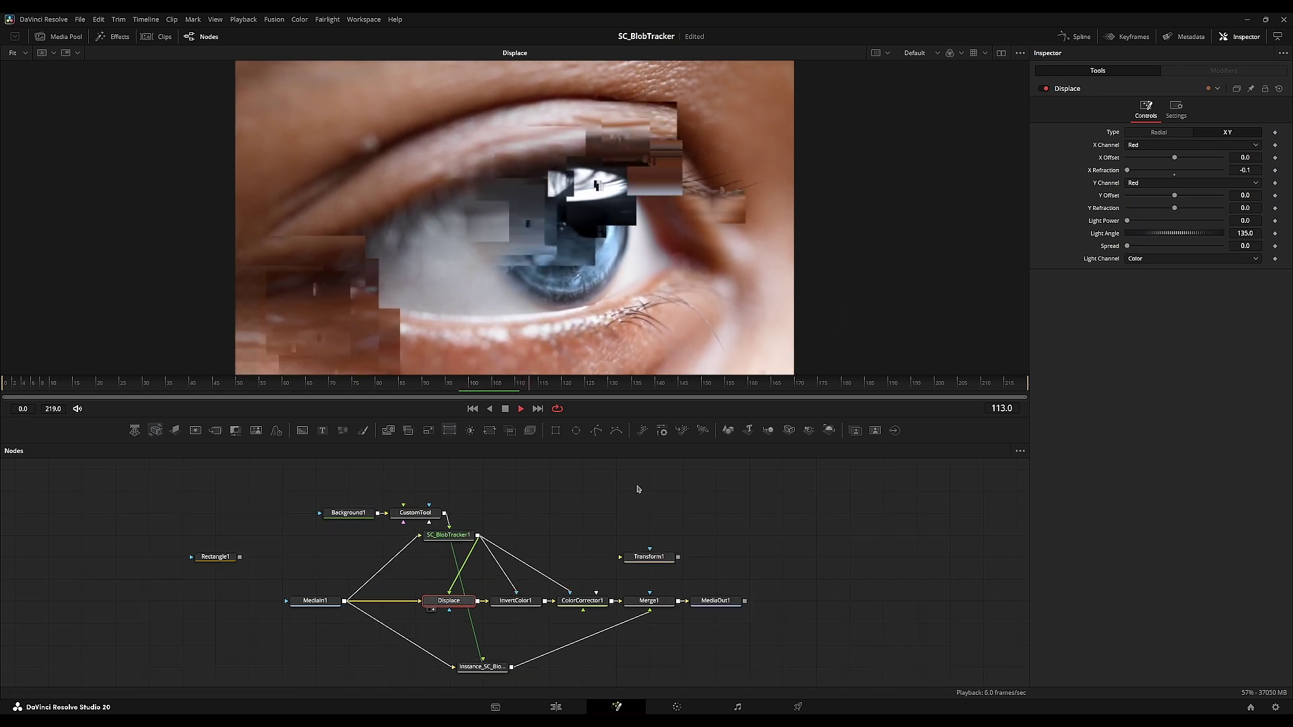
- Move the Background1 and CustomTool nodes up to leave space above SC_BlobTracker1
left_click_drag(466, 509, 516, 492)
left_click_drag(511, 521, 493, 498)
left_click(512, 544)
- Stop the playback and compare the outputs of ColorCorrector1, Merge1 and Displace in the viewer
left_click(562, 571)
key("space")
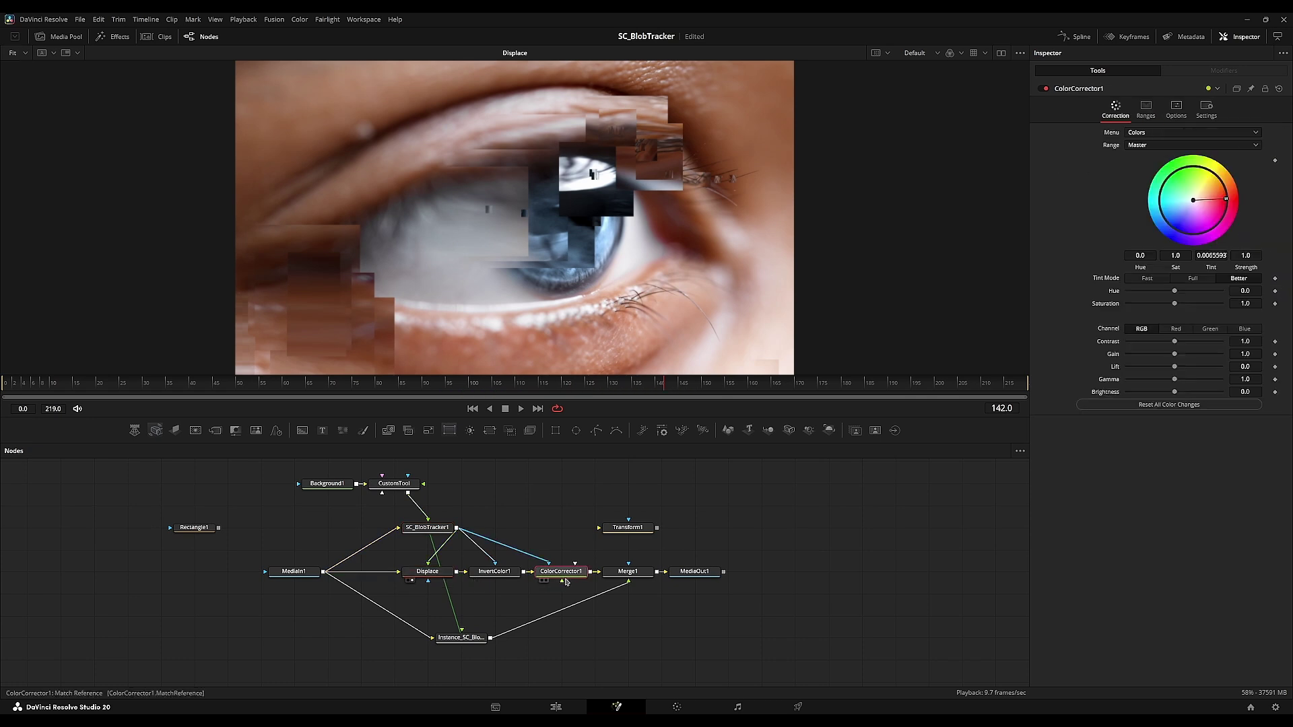
key("2")
left_click(638, 574)
key("2")
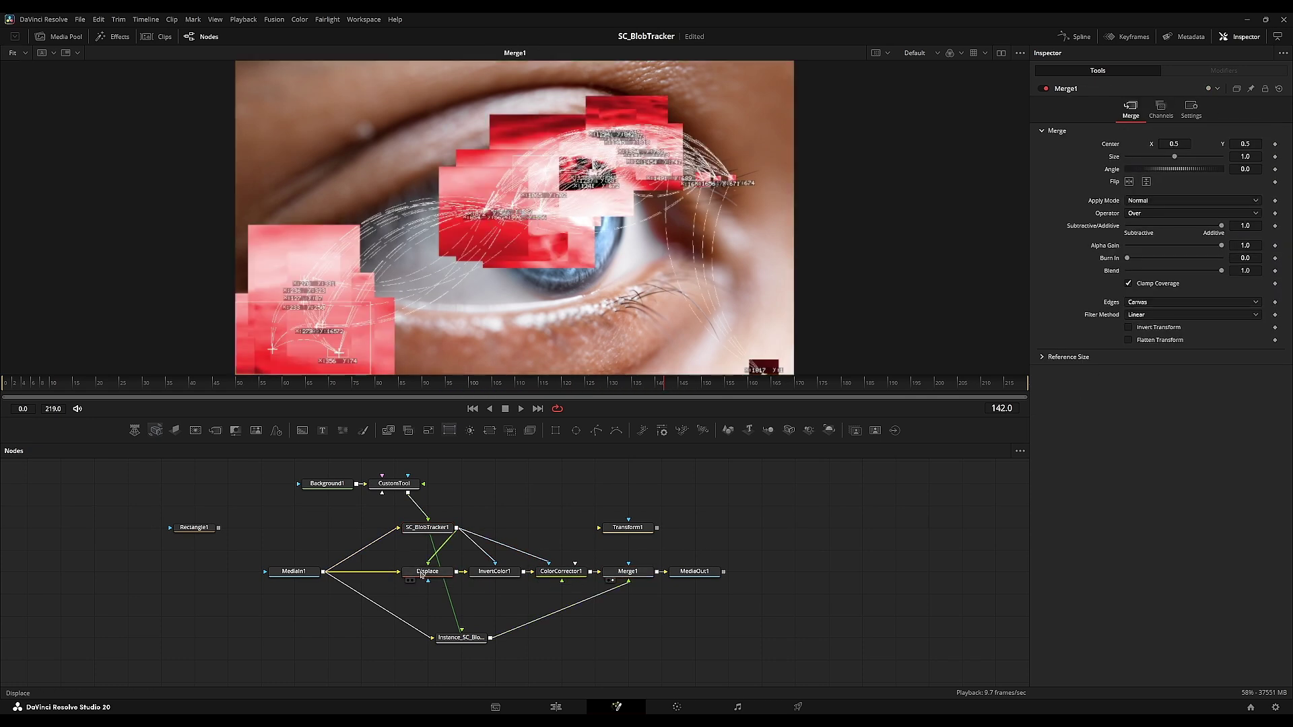
key("1")
left_click(532, 501)
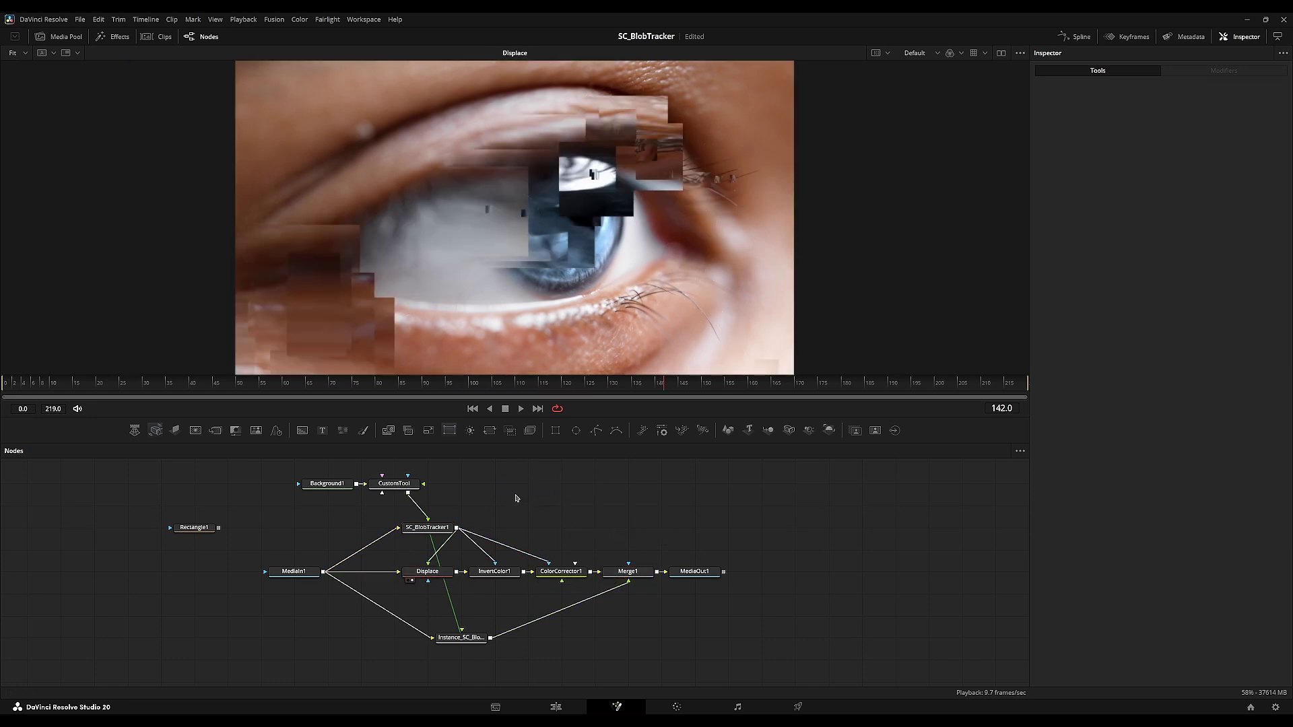
- Stack Background1 and CustomTool vertically above SC_BlobTracker1
left_click_drag(402, 486, 435, 509)
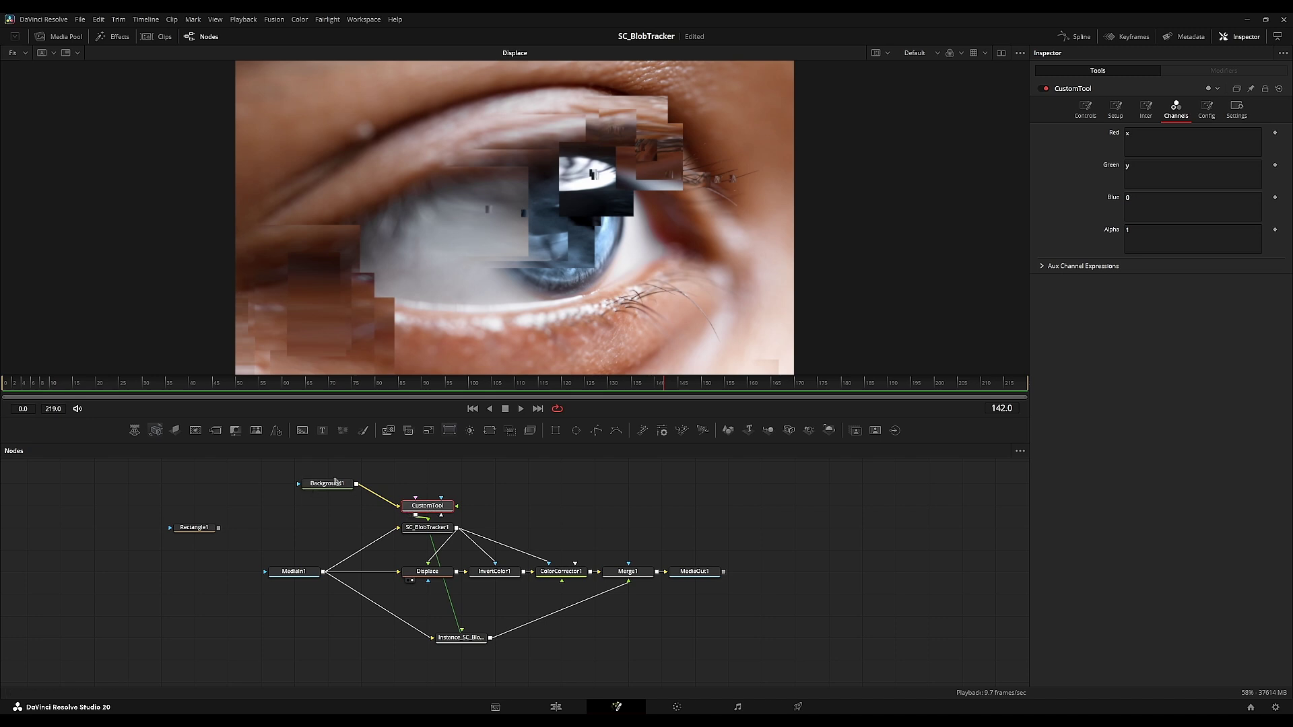
left_click_drag(335, 480, 435, 481)
left_click_drag(517, 500, 415, 514)
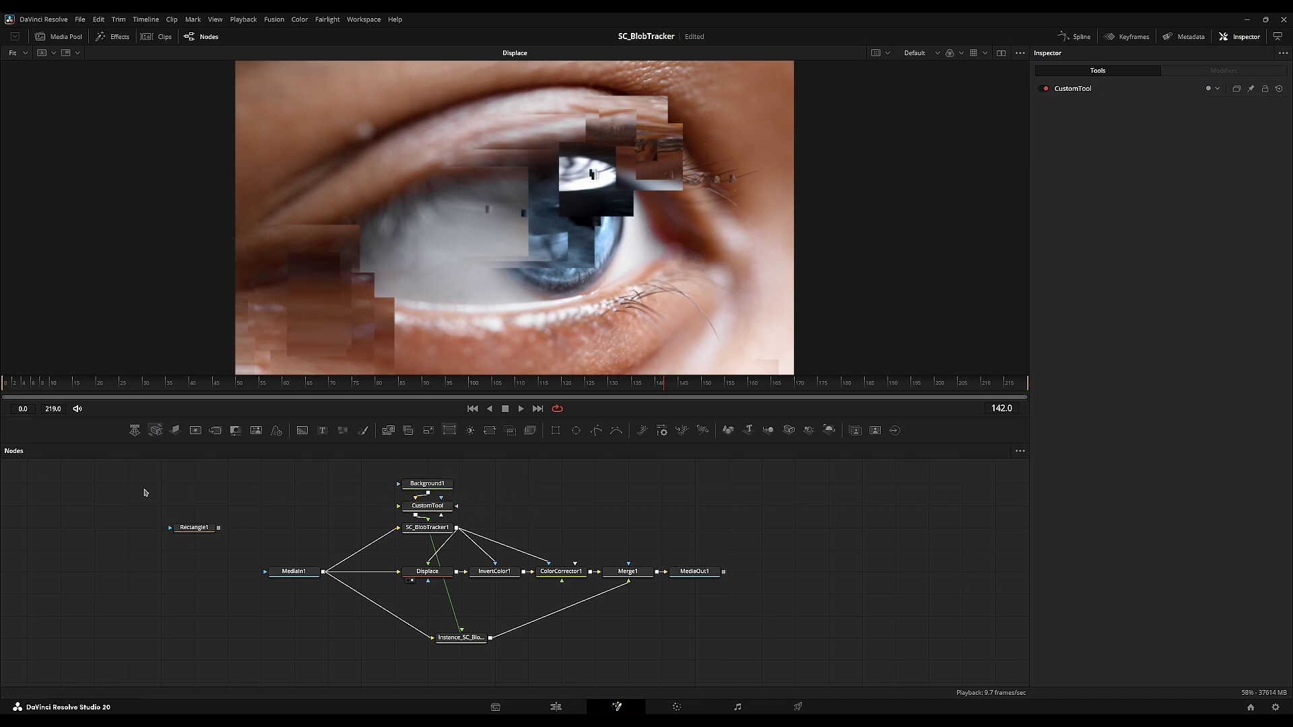